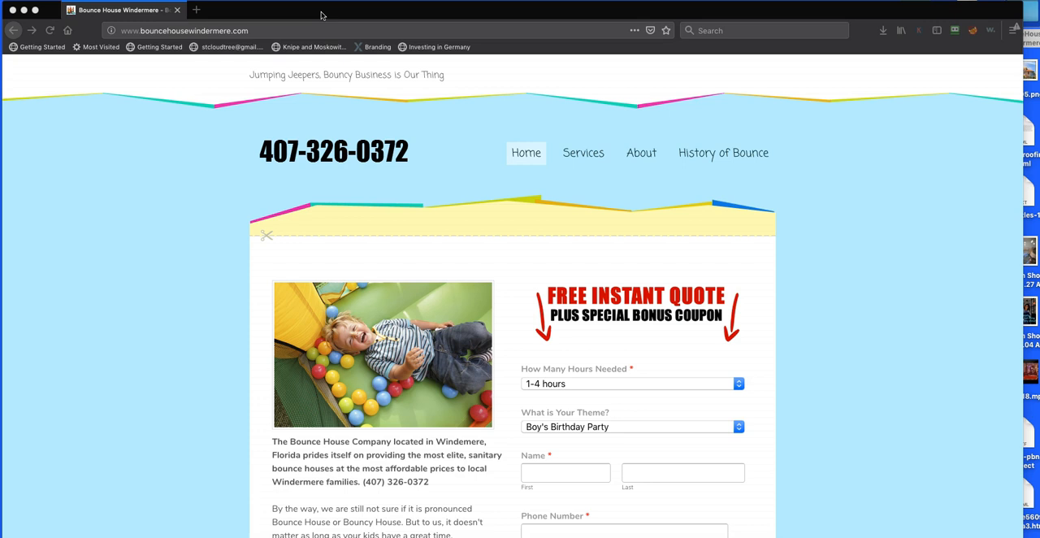
Create a folder named Home and a second new folder inside the BounceHouseWindermere folder on the desktop
{"action": "left_click_drag", "start_coordinate": [323, 16], "coordinate": [1039, 15]}
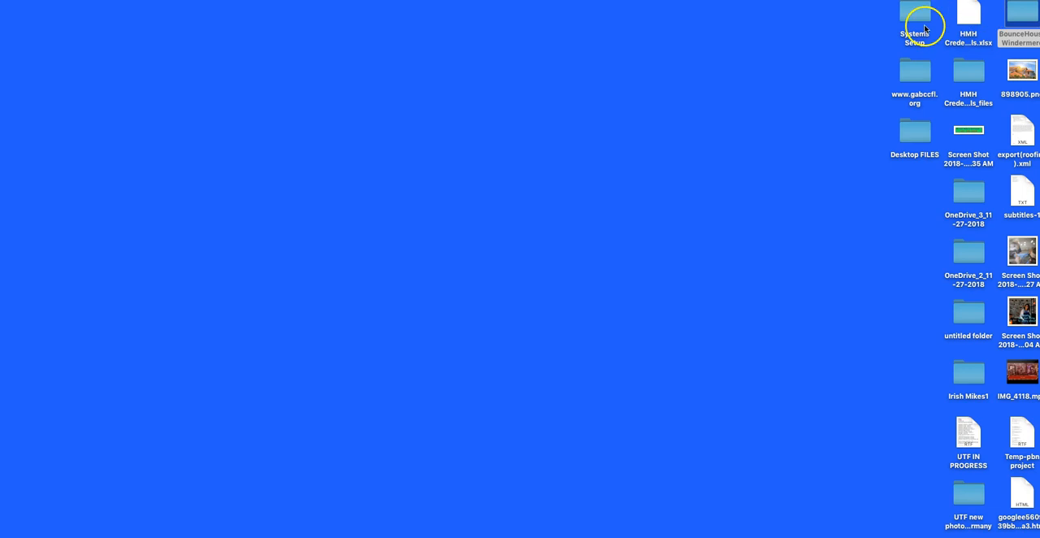
{"action": "left_click", "coordinate": [1017, 20]}
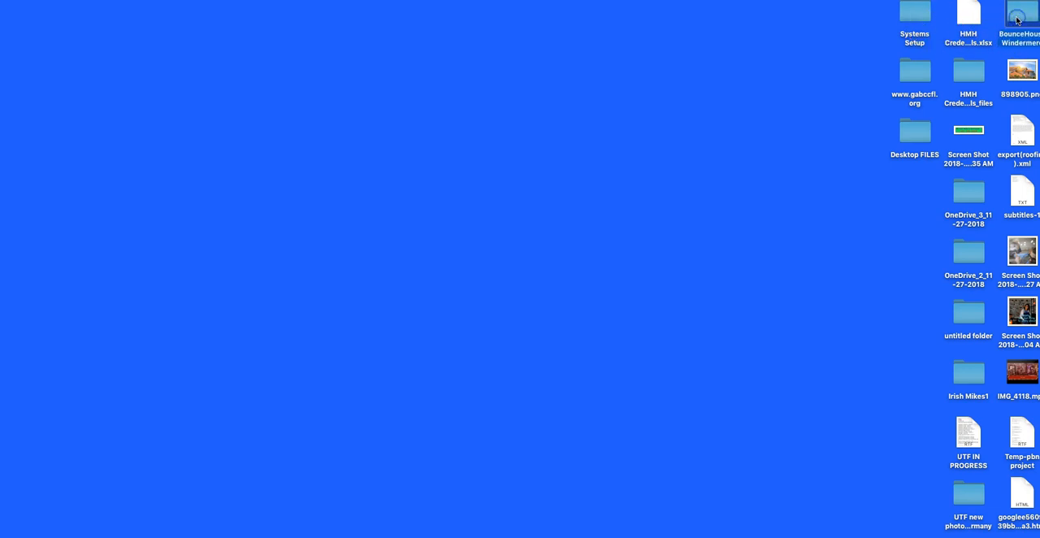
{"action": "double_click", "coordinate": [1017, 19]}
{"action": "right_click", "coordinate": [514, 137]}
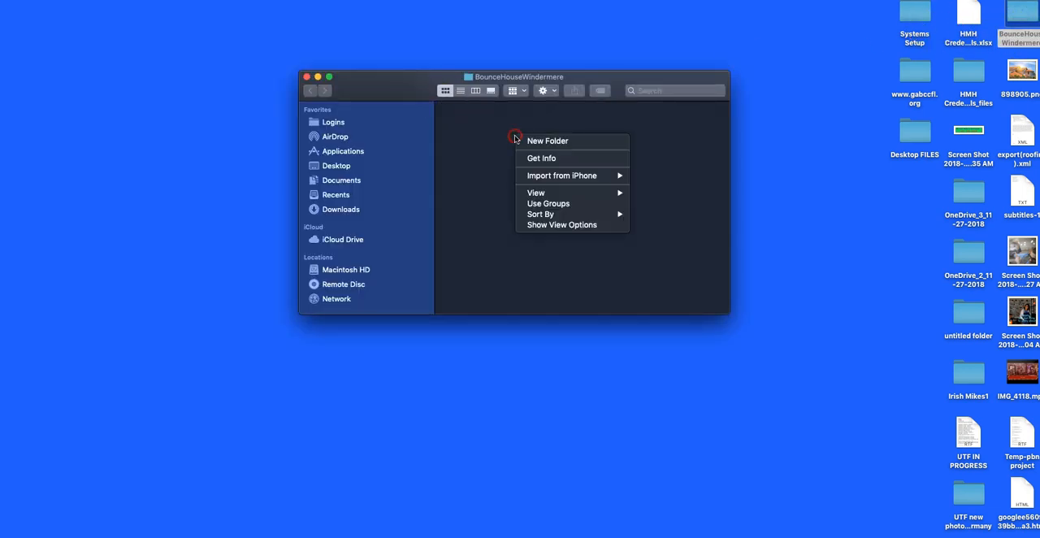
{"action": "left_click", "coordinate": [561, 142]}
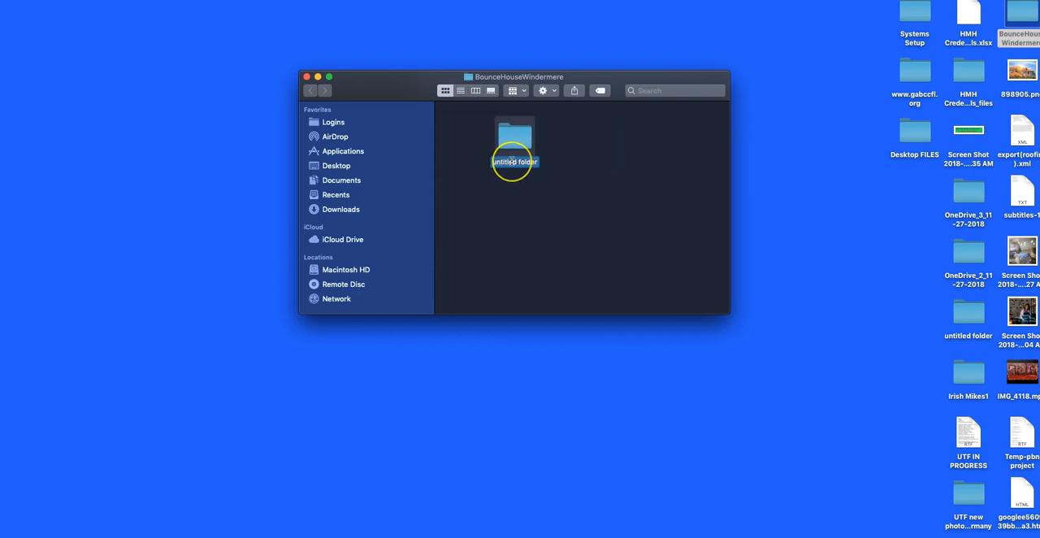
{"action": "type", "text": "Home"}
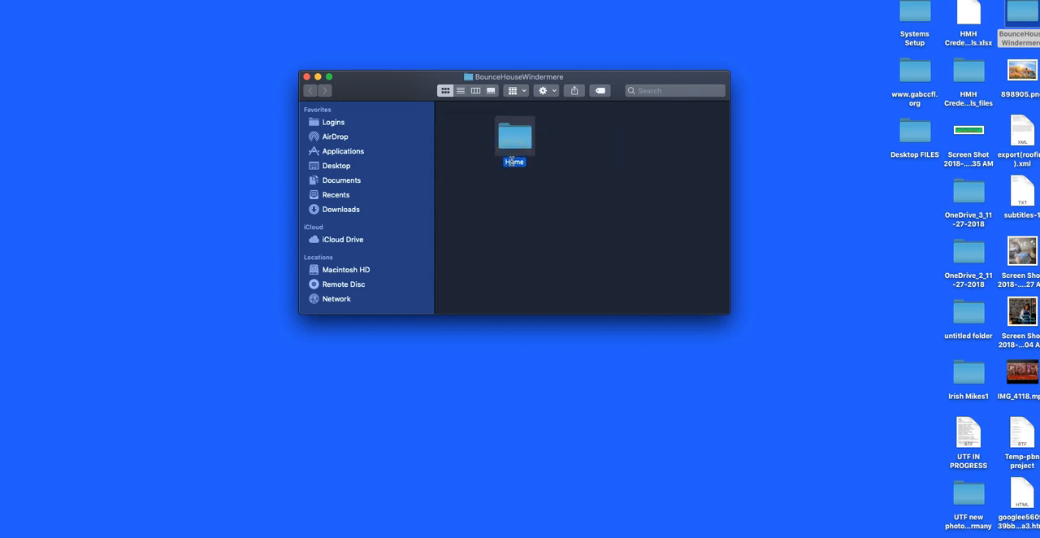
{"action": "right_click", "coordinate": [563, 193]}
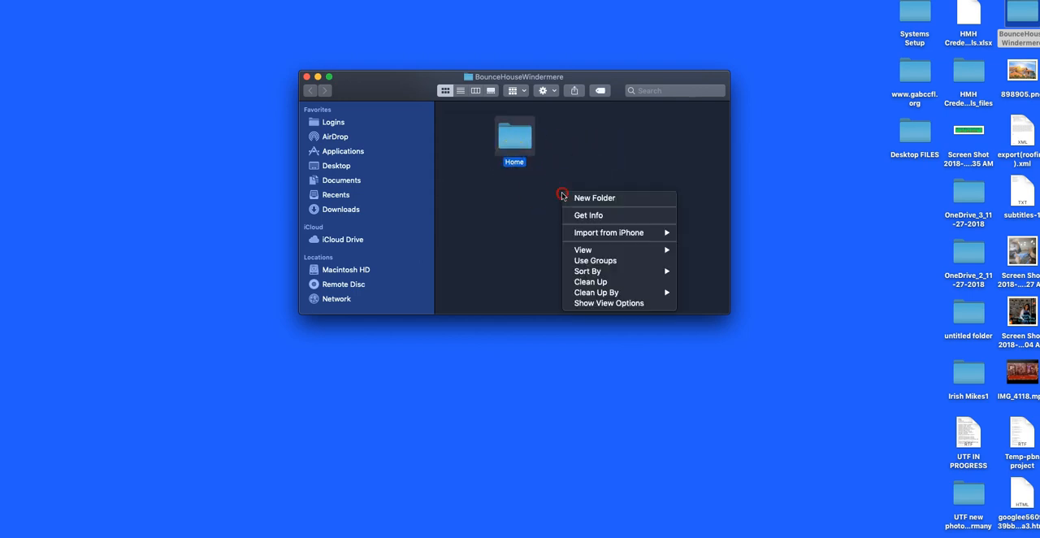
{"action": "left_click", "coordinate": [611, 199]}
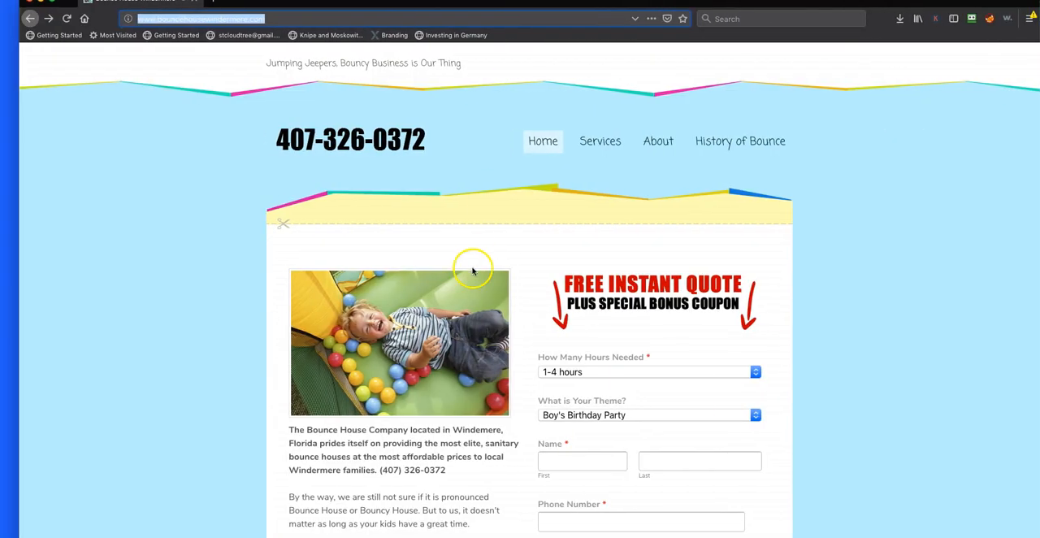
Capture a screenshot of the home page from the tagline down to the Phone Number field
{"action": "scroll", "coordinate": [398, 332], "scroll_direction": "down", "scroll_amount": 5}
{"action": "scroll", "coordinate": [398, 332], "scroll_direction": "down", "scroll_amount": 10}
{"action": "scroll", "coordinate": [398, 332], "scroll_direction": "up", "scroll_amount": 15}
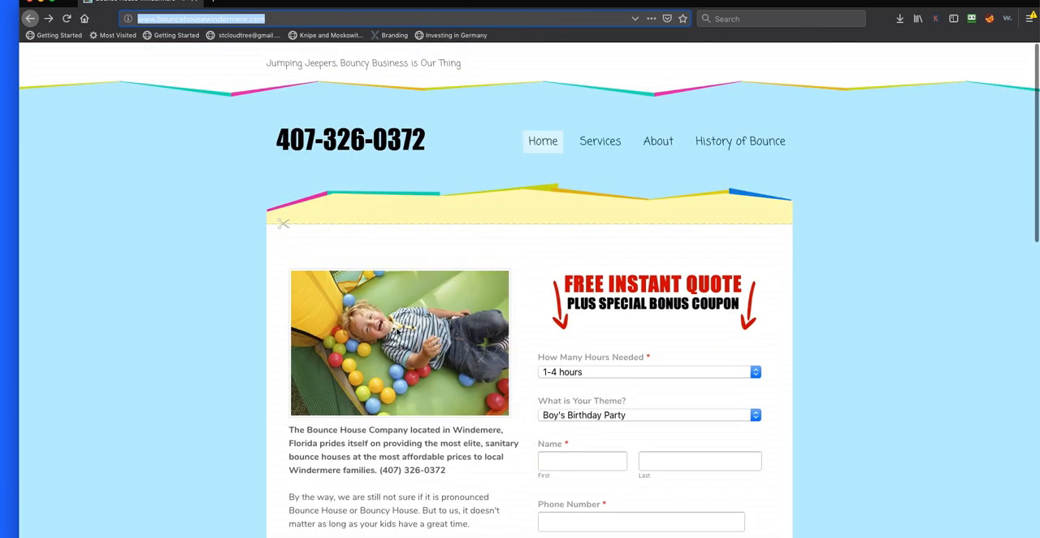
{"action": "mouse_move", "coordinate": [606, 142]}
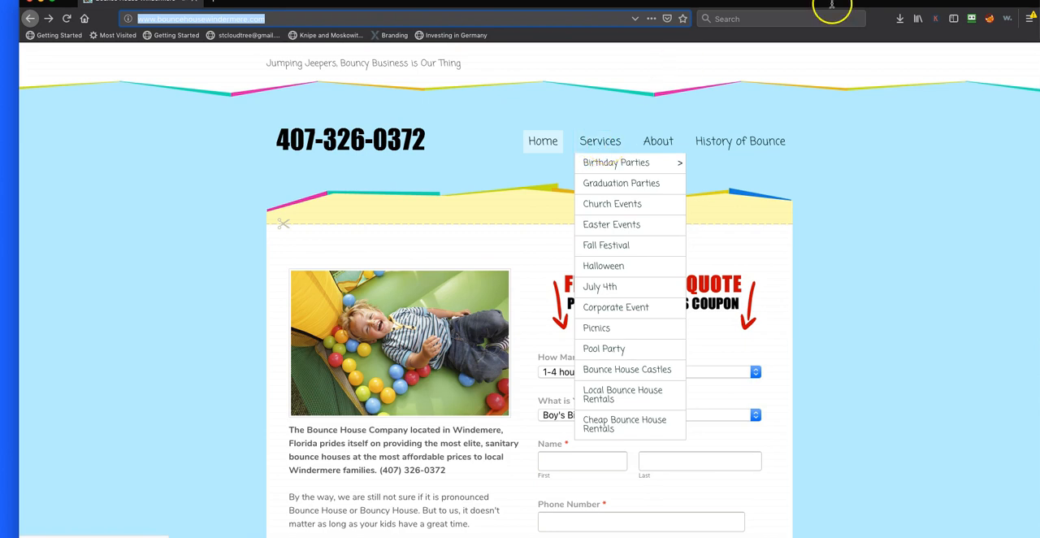
{"action": "scroll", "coordinate": [685, 144], "scroll_direction": "down", "scroll_amount": 10}
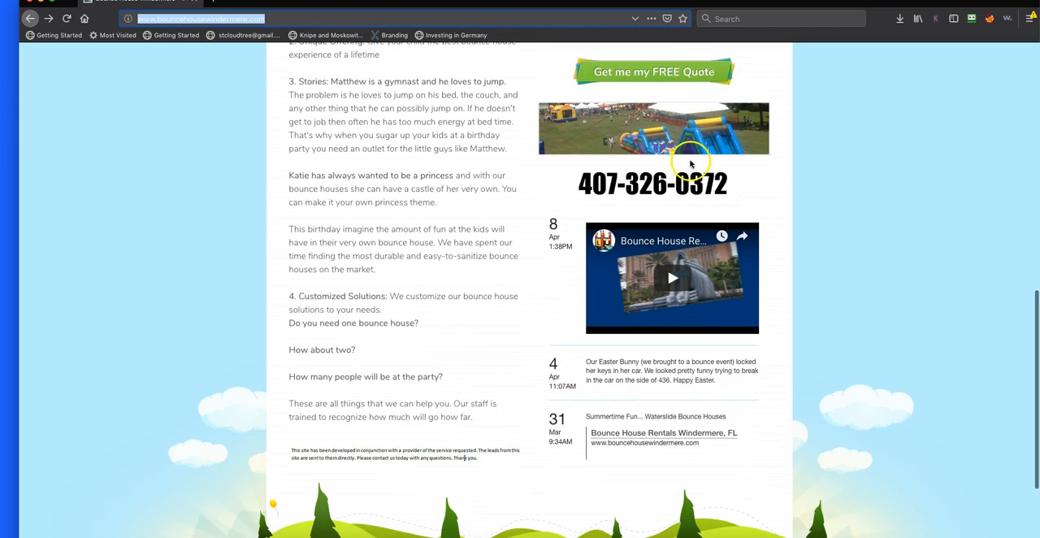
{"action": "scroll", "coordinate": [685, 209], "scroll_direction": "up", "scroll_amount": 10}
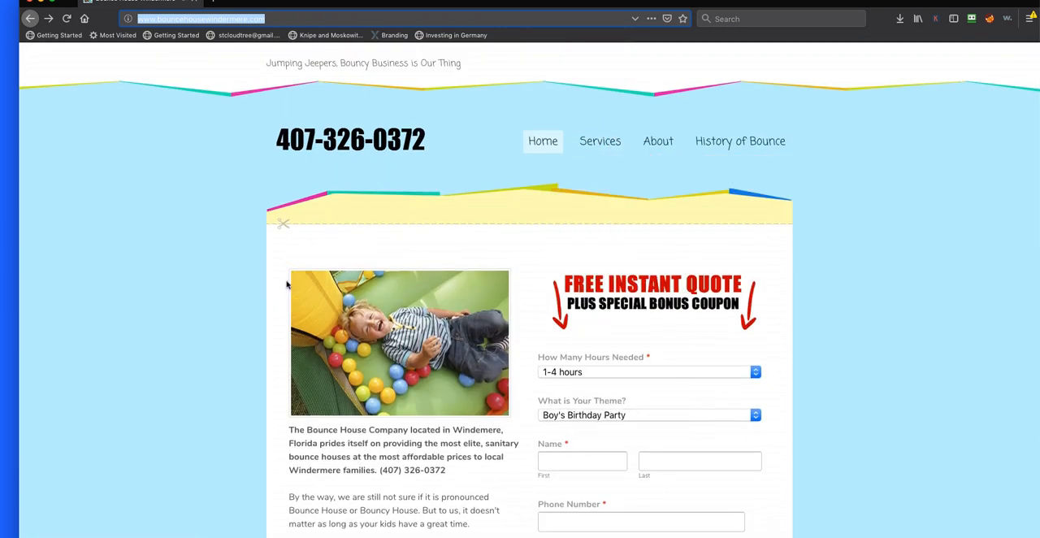
{"action": "key", "text": "super+shift+4"}
{"action": "left_click_drag", "start_coordinate": [224, 54], "coordinate": [888, 529]}
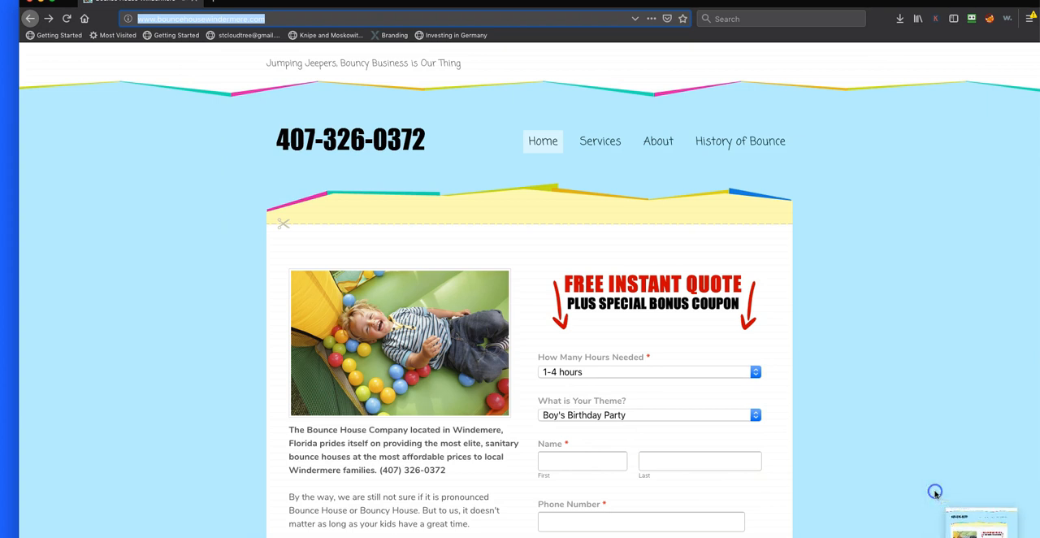
{"action": "left_click", "coordinate": [868, 229]}
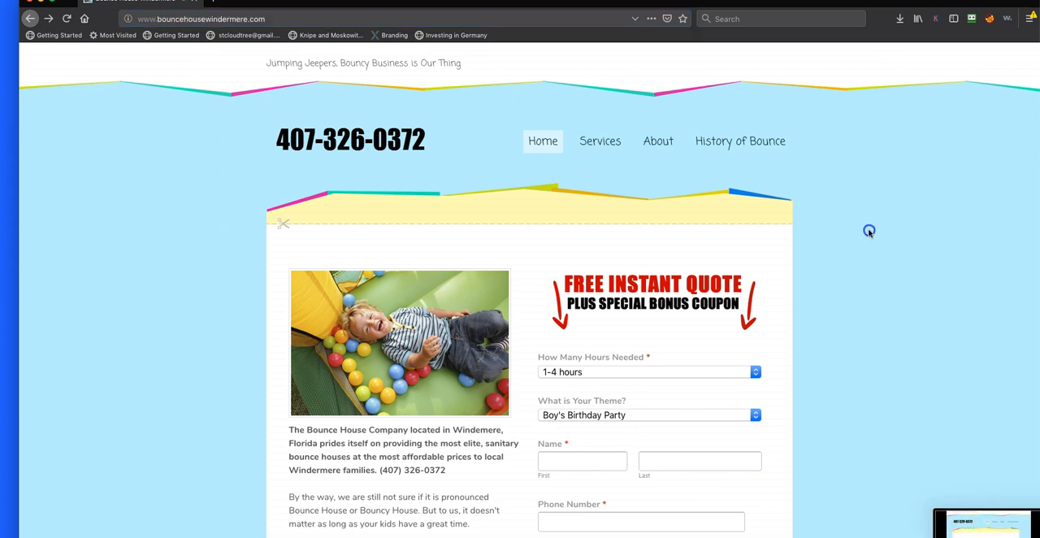
{"action": "scroll", "coordinate": [561, 366], "scroll_direction": "down", "scroll_amount": 3}
{"action": "scroll", "coordinate": [561, 366], "scroll_direction": "down", "scroll_amount": 2}
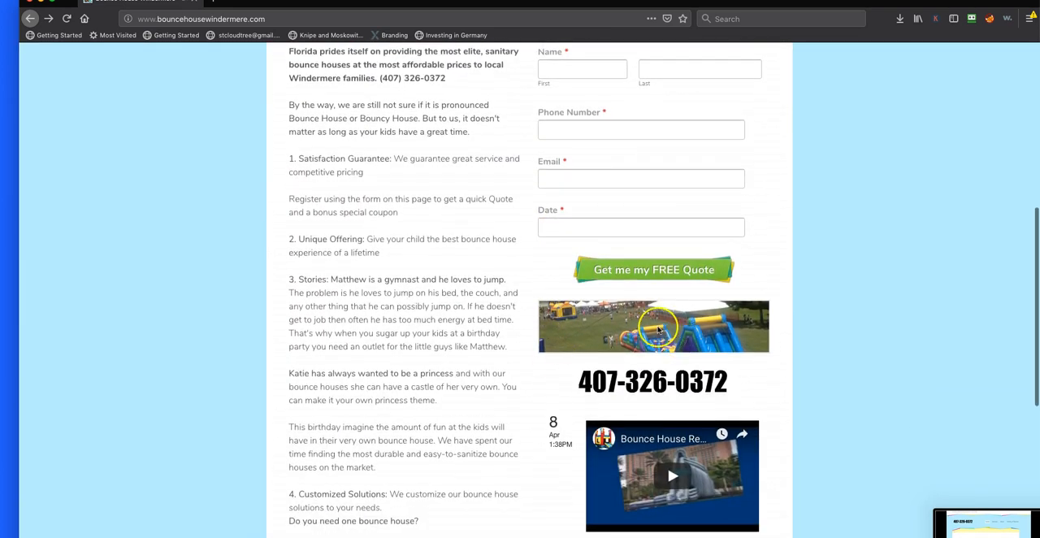
{"action": "right_click", "coordinate": [590, 329]}
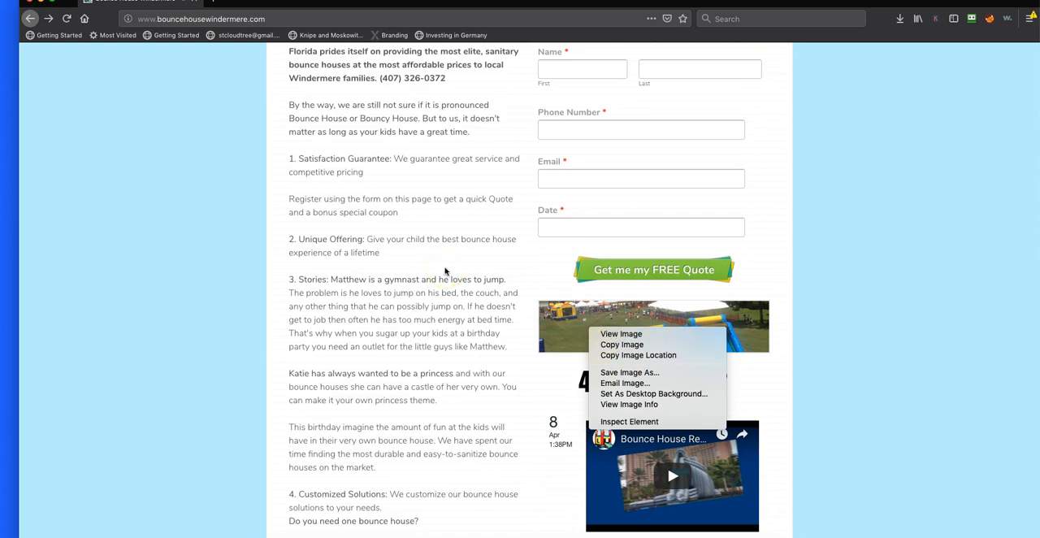
{"action": "left_click", "coordinate": [473, 358]}
Save the home page photo of the child among coloured balls into BounceHouseWindermere's Home folder, keeping its default file name
{"action": "scroll", "coordinate": [473, 362], "scroll_direction": "up", "scroll_amount": 5}
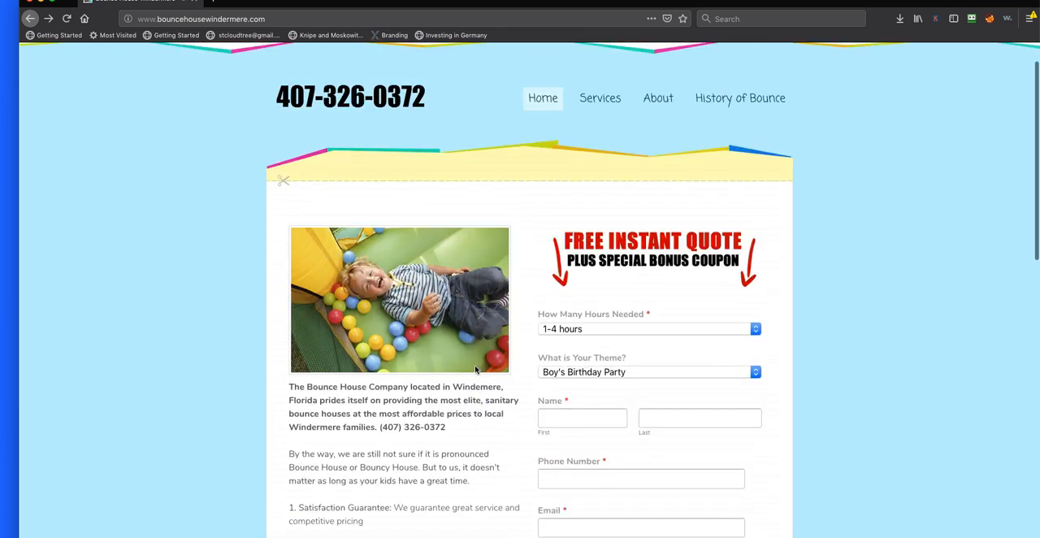
{"action": "right_click", "coordinate": [443, 298]}
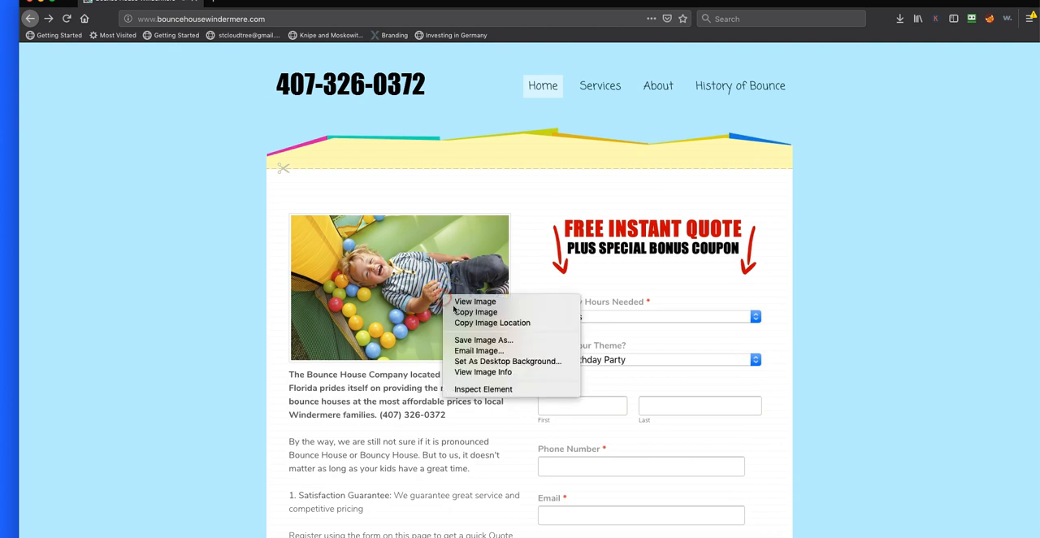
{"action": "left_click", "coordinate": [493, 342]}
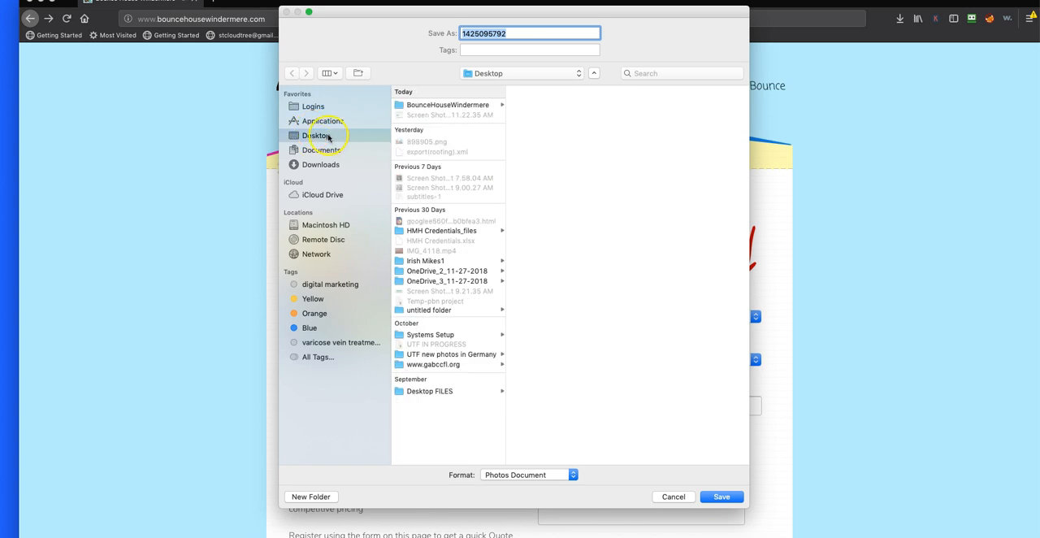
{"action": "left_click", "coordinate": [448, 105]}
{"action": "left_click", "coordinate": [531, 105]}
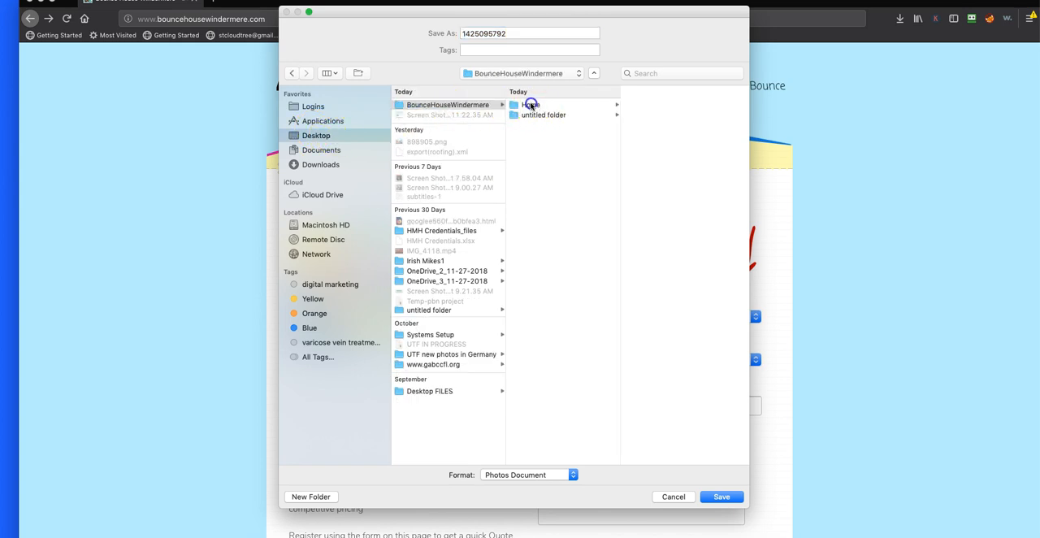
{"action": "left_click", "coordinate": [649, 112]}
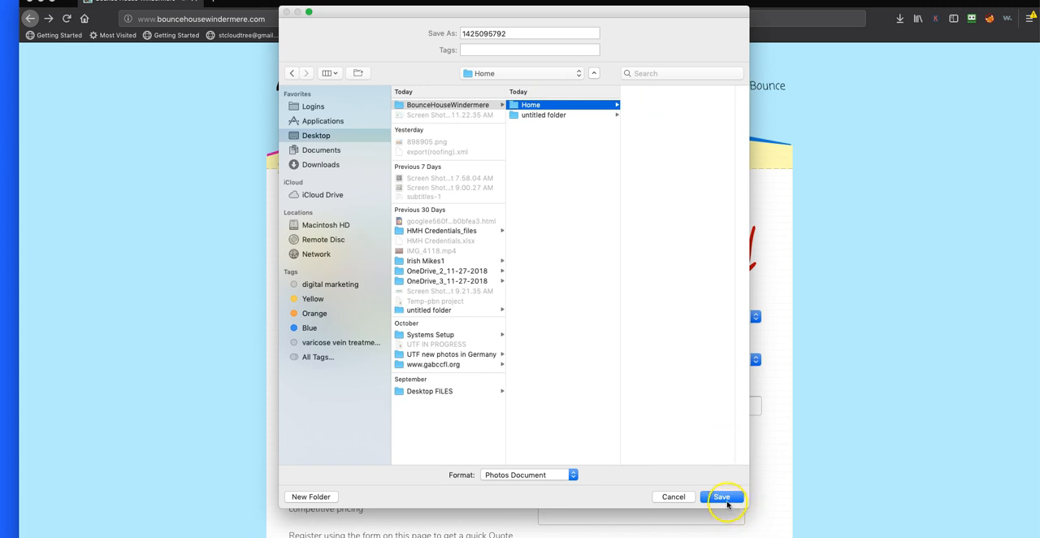
{"action": "double_click", "coordinate": [514, 33]}
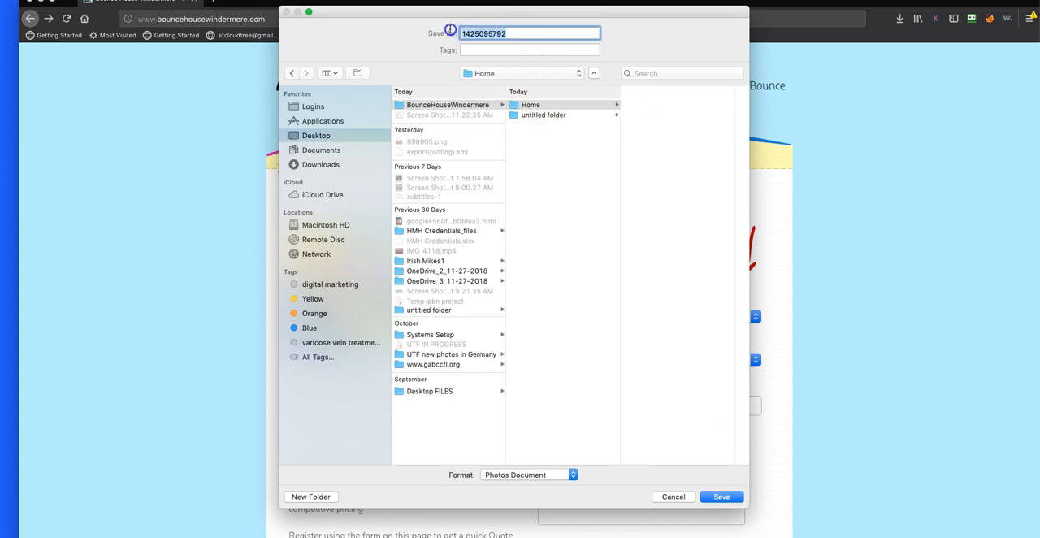
{"action": "left_click", "coordinate": [568, 105]}
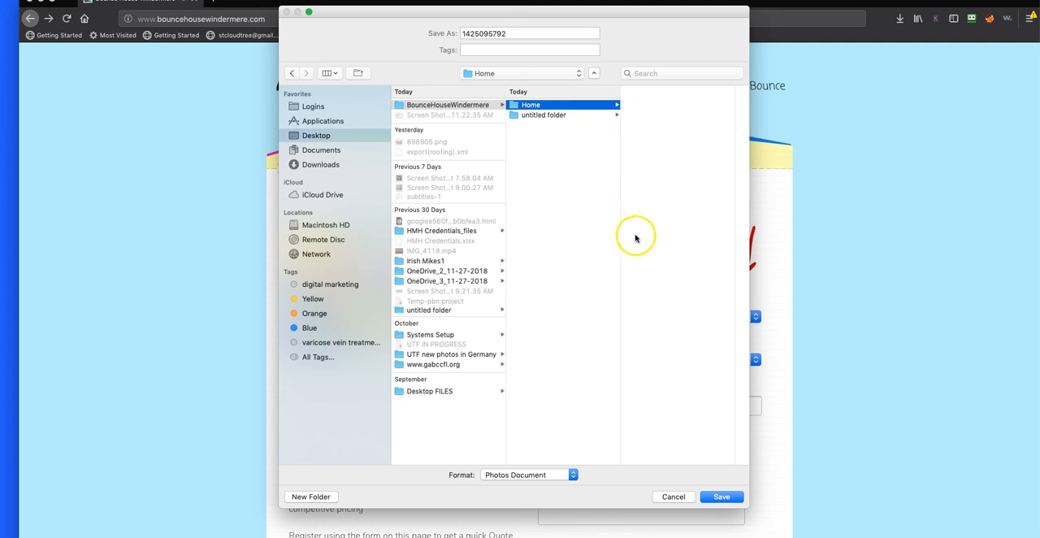
{"action": "left_click", "coordinate": [721, 497]}
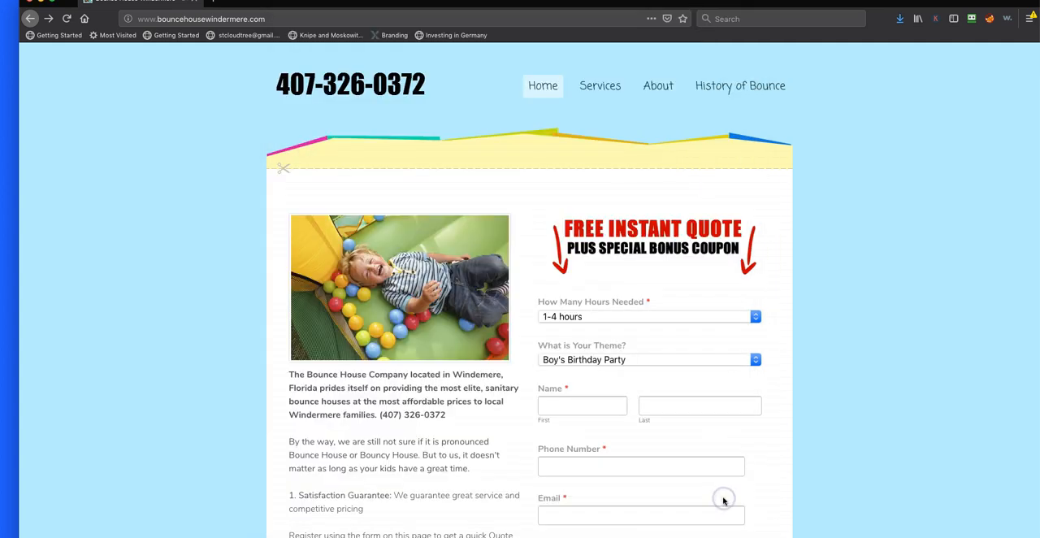
Save the inflatable slides banner image below the quote form as 9792789_orig in the Home folder
{"action": "scroll", "coordinate": [653, 278], "scroll_direction": "down", "scroll_amount": 4}
{"action": "scroll", "coordinate": [653, 278], "scroll_direction": "down", "scroll_amount": 4}
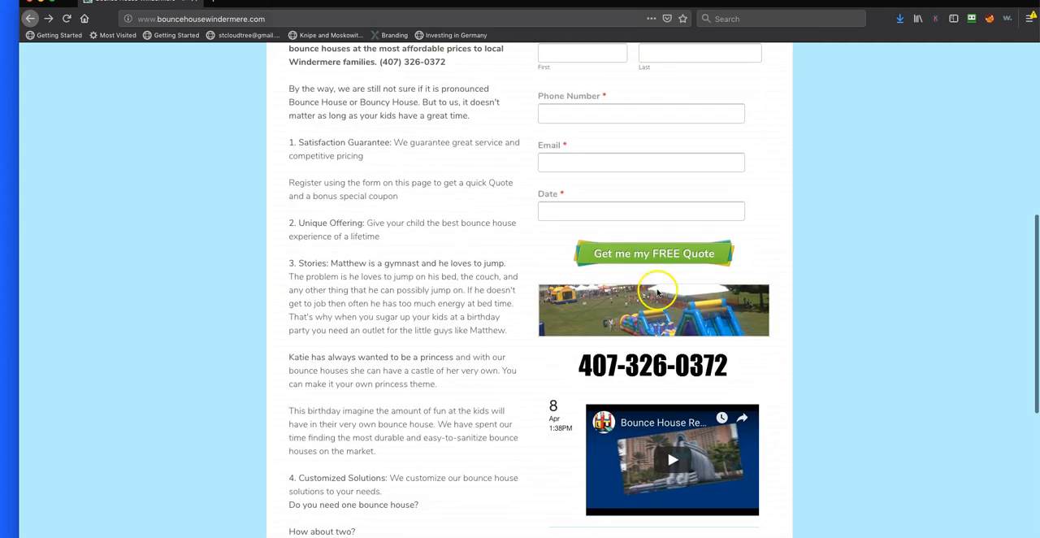
{"action": "right_click", "coordinate": [672, 301]}
{"action": "left_click", "coordinate": [701, 346]}
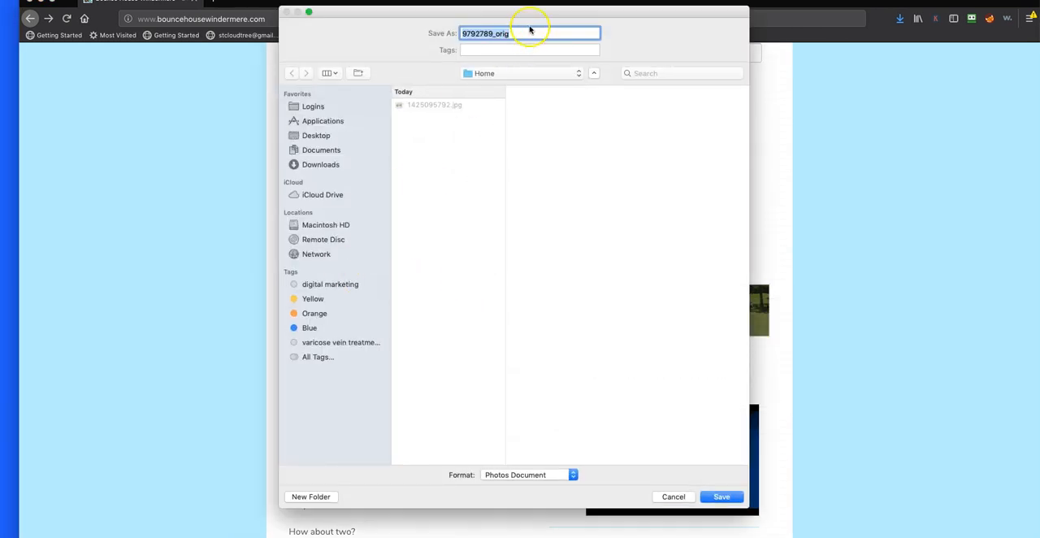
{"action": "left_click", "coordinate": [524, 30]}
{"action": "left_click", "coordinate": [723, 496]}
Copy the embed code of the bounce house video on the home page
{"action": "scroll", "coordinate": [668, 438], "scroll_direction": "down", "scroll_amount": 5}
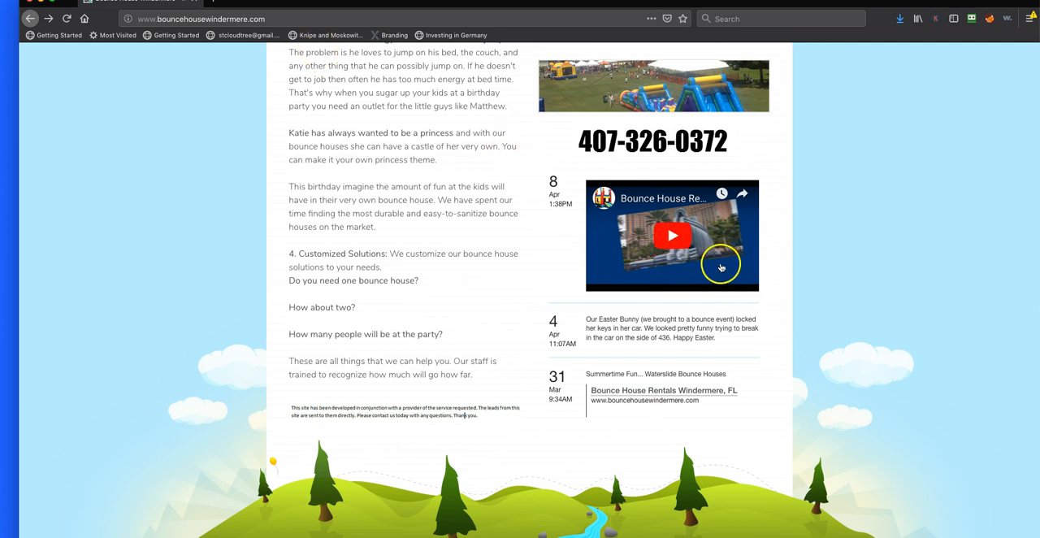
{"action": "right_click", "coordinate": [697, 266]}
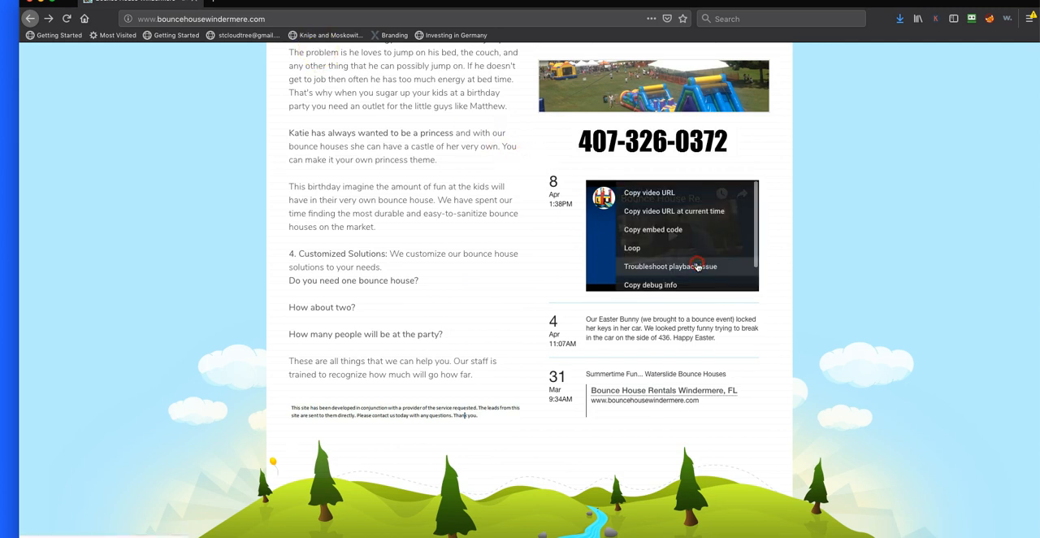
{"action": "left_click", "coordinate": [674, 230]}
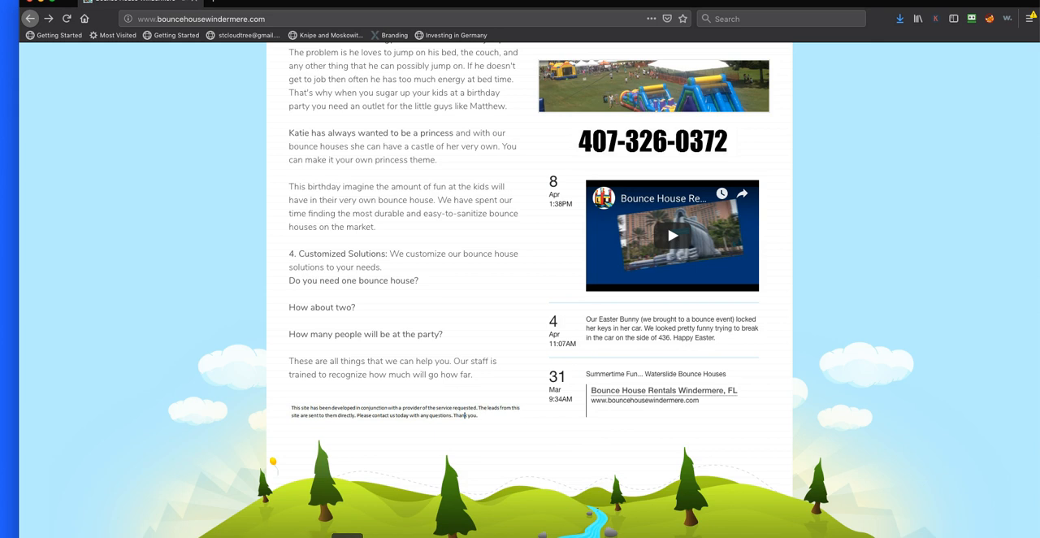
Switch to TextEdit and paste the copied video embed code into a new document
{"action": "left_click", "coordinate": [364, 536]}
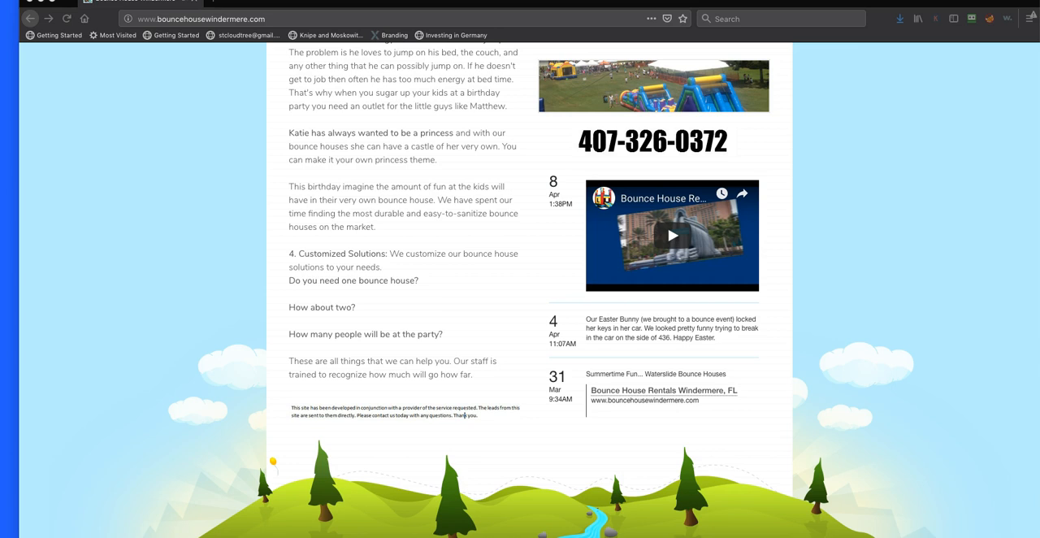
{"action": "key", "text": "super+n"}
{"action": "left_click_drag", "start_coordinate": [547, 21], "coordinate": [511, 43]}
{"action": "type", "text": "<iframe width=\"309\" height=\"199\" src=\"https://www.youtube.com/embed/42vMeW7py9E\" frameborder=\"0\" allow=\"accelerometer; autoplay; encrypted-media; gyroscope; picture-in-picture\" allowfullscreen></iframe>"}
Name the document video-embed-code with the Desktop as its location, and move its window off the web page
{"action": "left_click", "coordinate": [552, 47]}
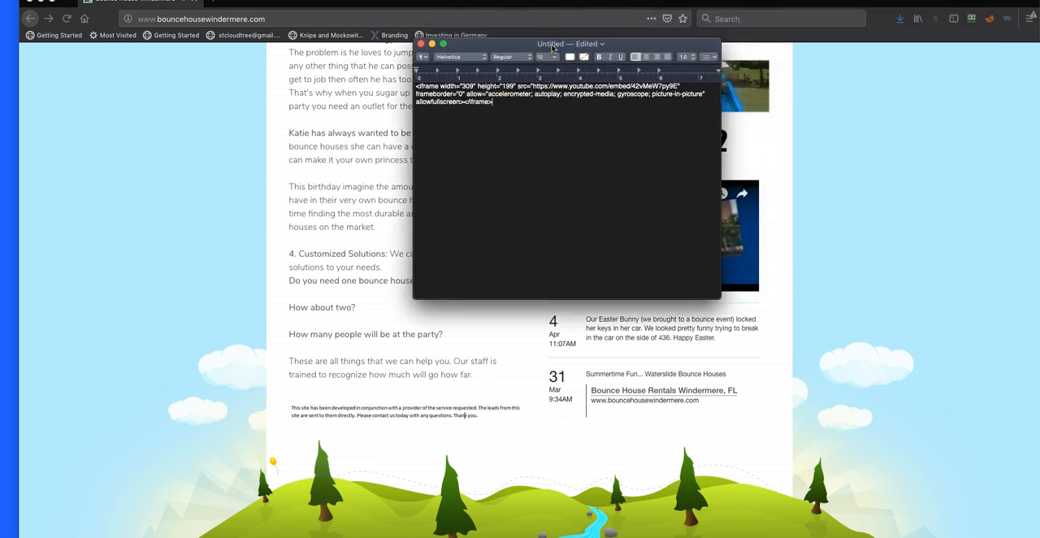
{"action": "left_click", "coordinate": [604, 44]}
{"action": "left_click", "coordinate": [604, 44]}
{"action": "left_click", "coordinate": [601, 45]}
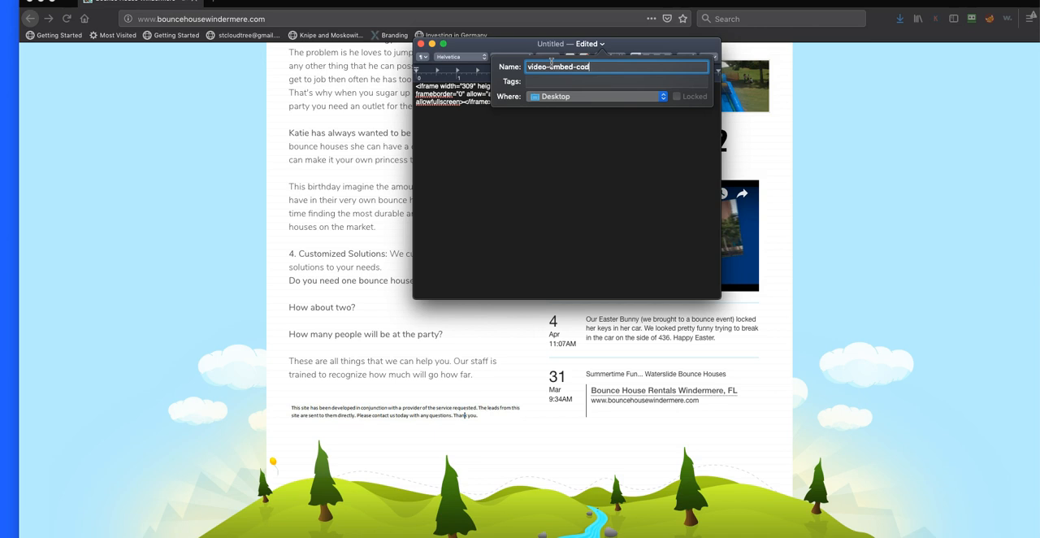
{"action": "left_click", "coordinate": [548, 128]}
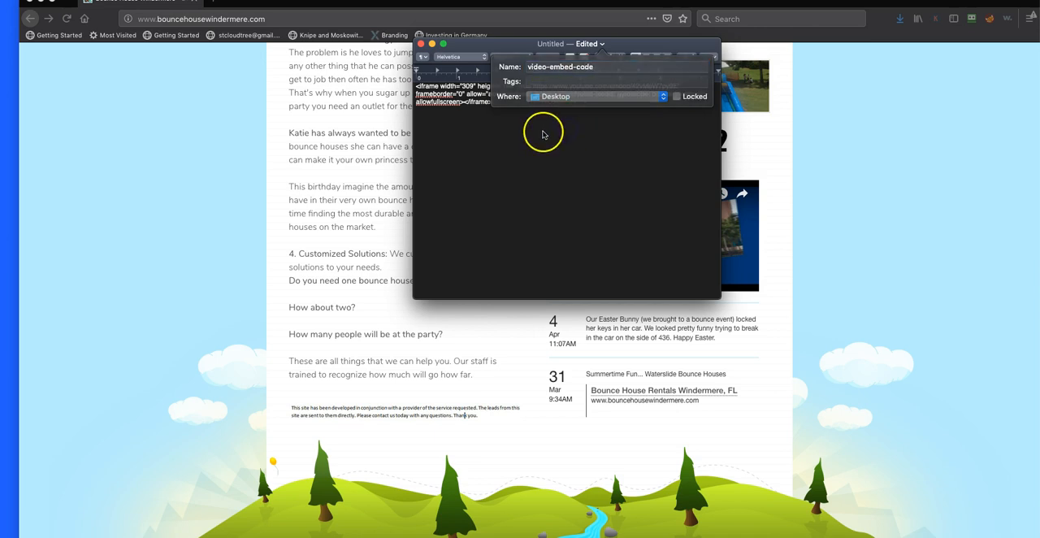
{"action": "left_click_drag", "start_coordinate": [496, 47], "coordinate": [1, 49]}
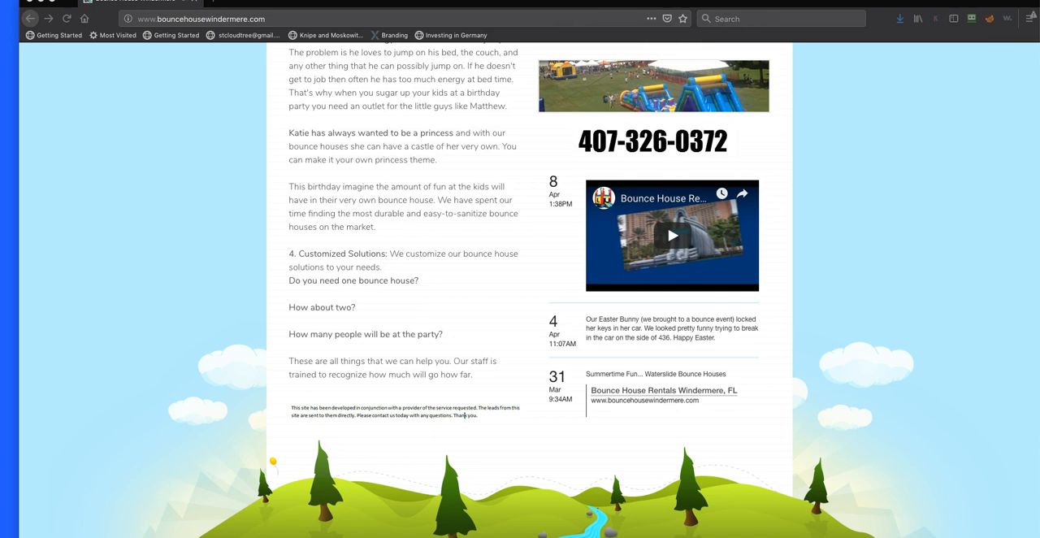
{"action": "scroll", "coordinate": [544, 293], "scroll_direction": "down", "scroll_amount": 2}
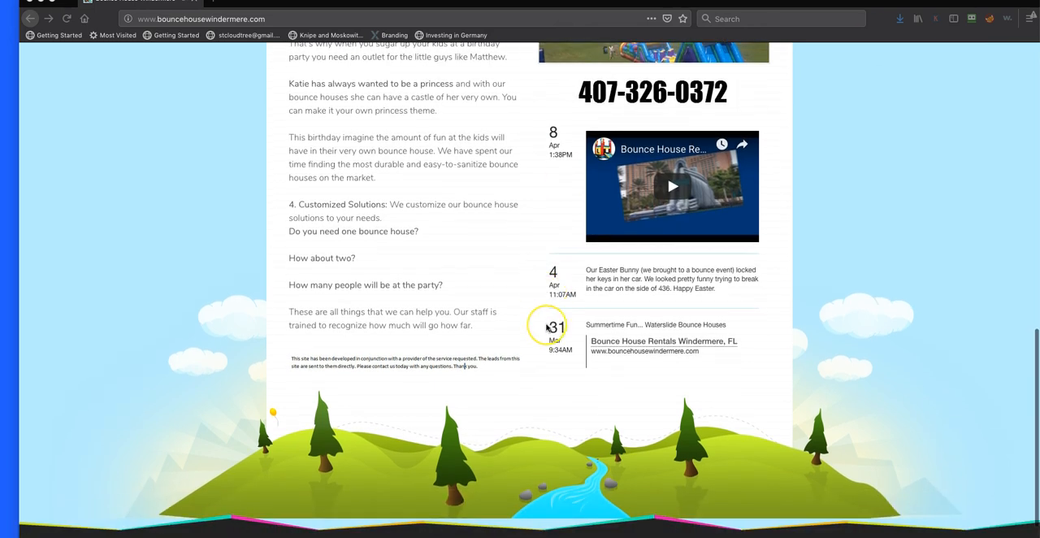
{"action": "scroll", "coordinate": [546, 328], "scroll_direction": "up", "scroll_amount": 1}
{"action": "scroll", "coordinate": [546, 329], "scroll_direction": "down", "scroll_amount": 1}
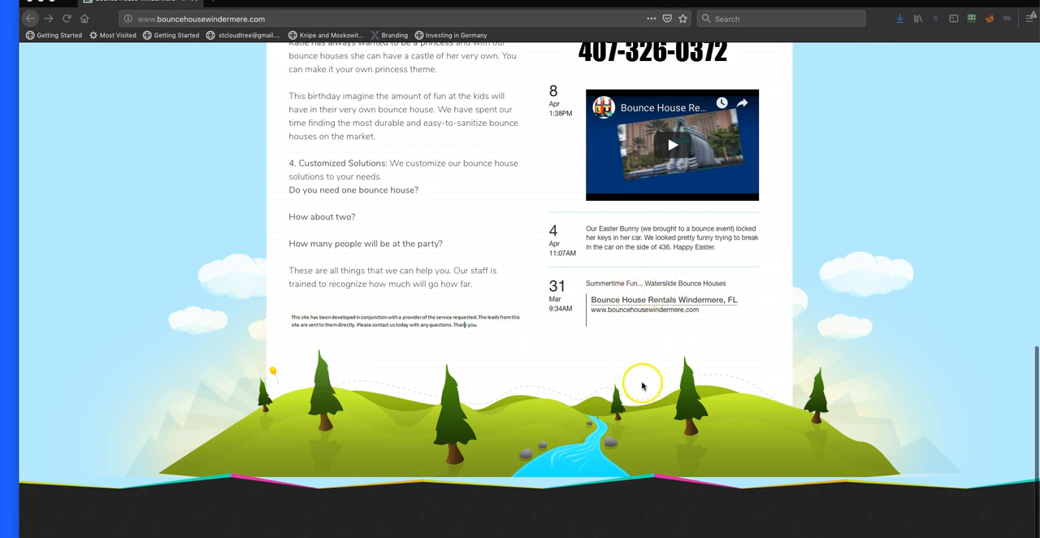
{"action": "scroll", "coordinate": [408, 398], "scroll_direction": "up", "scroll_amount": 15}
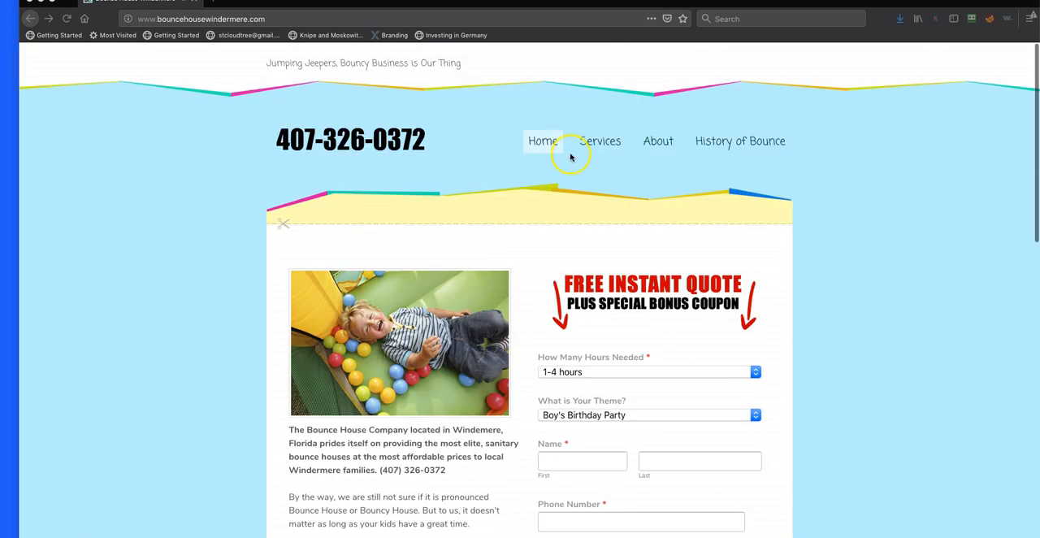
{"action": "mouse_move", "coordinate": [594, 145]}
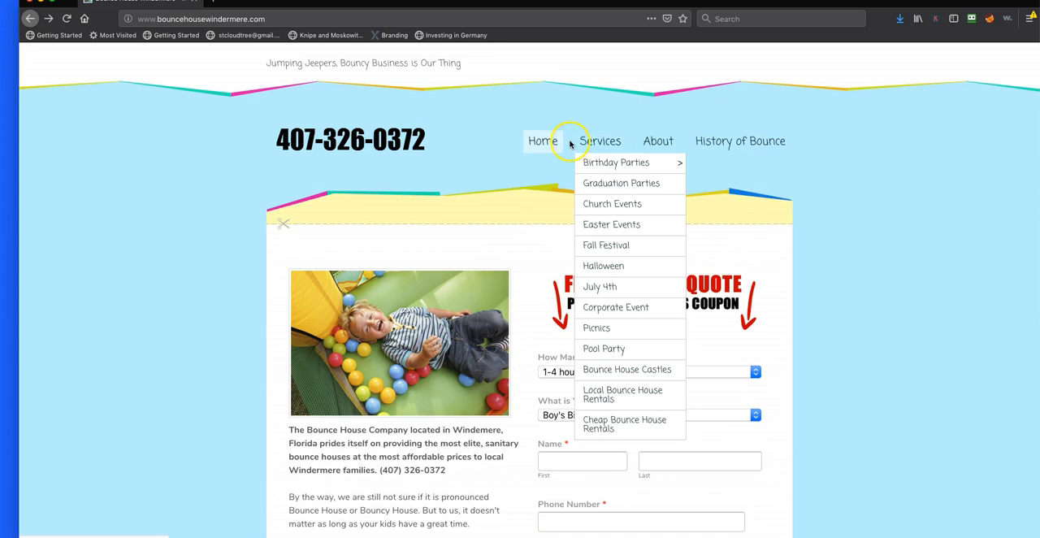
{"action": "scroll", "coordinate": [515, 268], "scroll_direction": "down", "scroll_amount": 15}
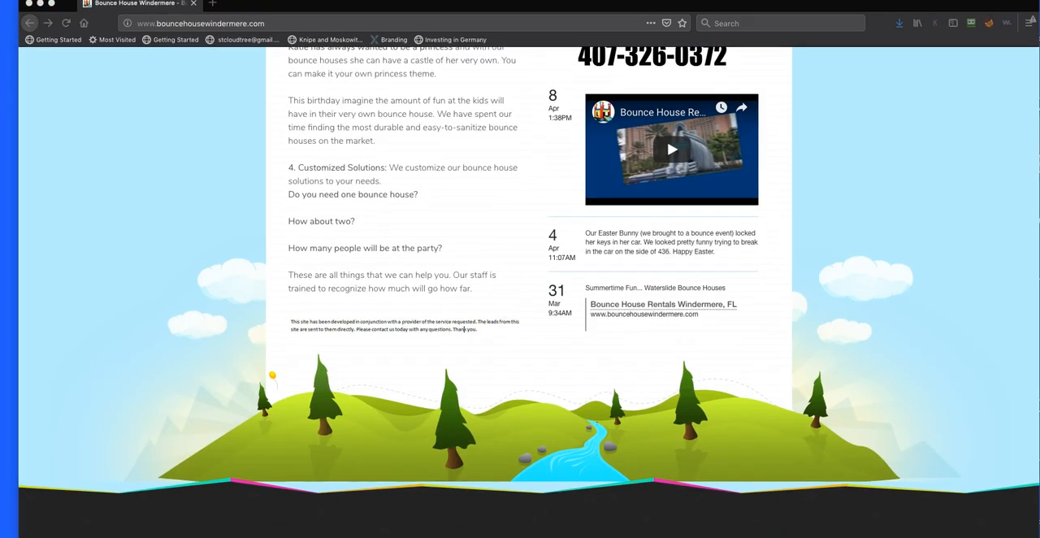
{"action": "left_click", "coordinate": [204, 177]}
{"action": "scroll", "coordinate": [195, 227], "scroll_direction": "up", "scroll_amount": 2}
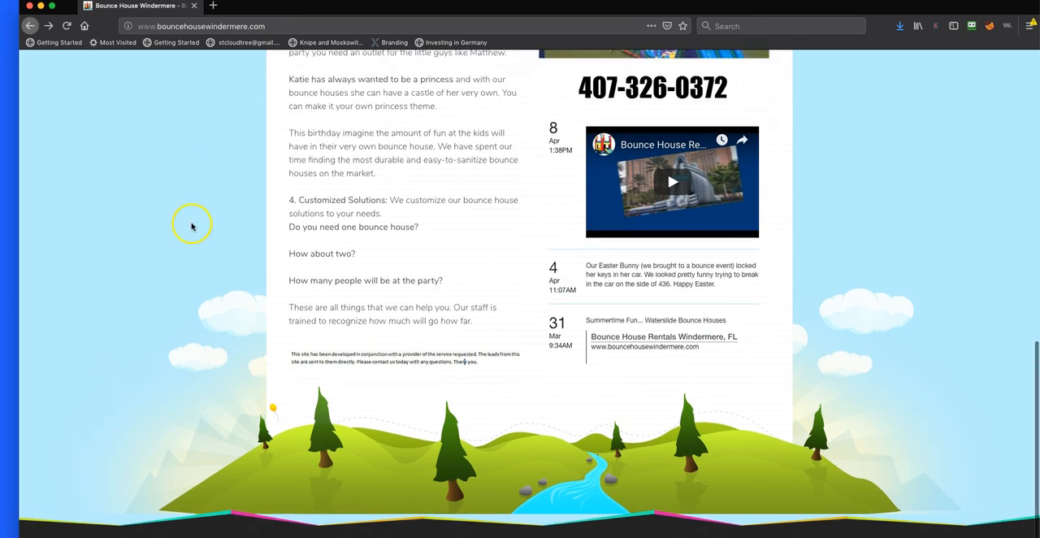
Open the page source of the Bounce House Windermere home page
{"action": "left_click", "coordinate": [213, 0]}
{"action": "mouse_move", "coordinate": [243, 40]}
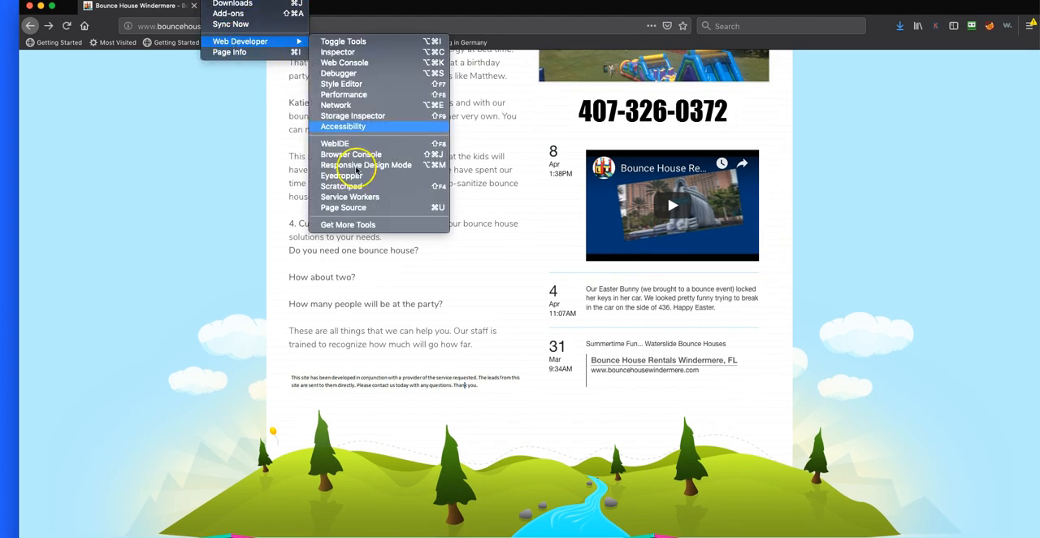
{"action": "left_click", "coordinate": [372, 205]}
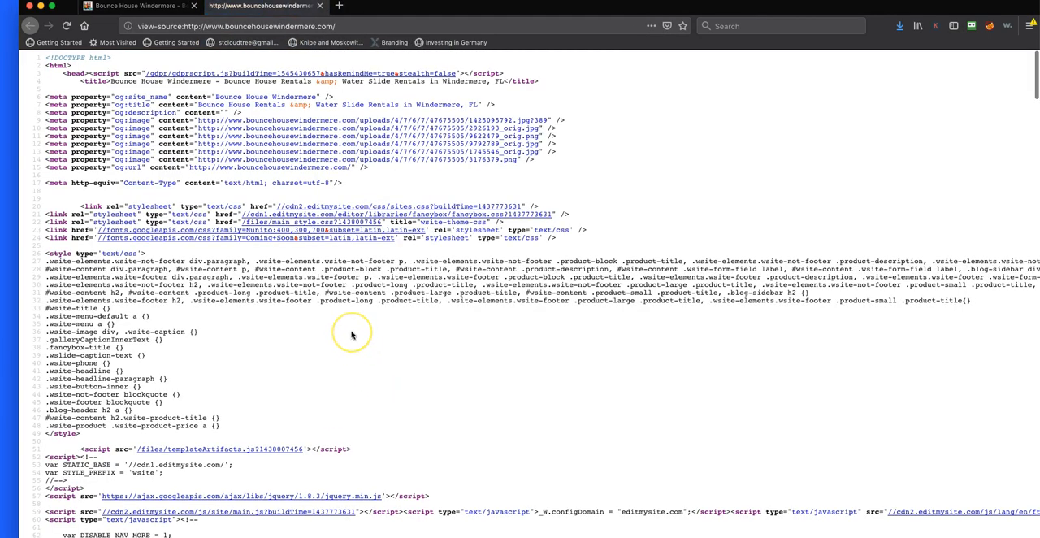
Examine the home page's source code down to its closing tags, then close the source view
{"action": "scroll", "coordinate": [349, 334], "scroll_direction": "down", "scroll_amount": 10}
{"action": "scroll", "coordinate": [351, 335], "scroll_direction": "down", "scroll_amount": 1}
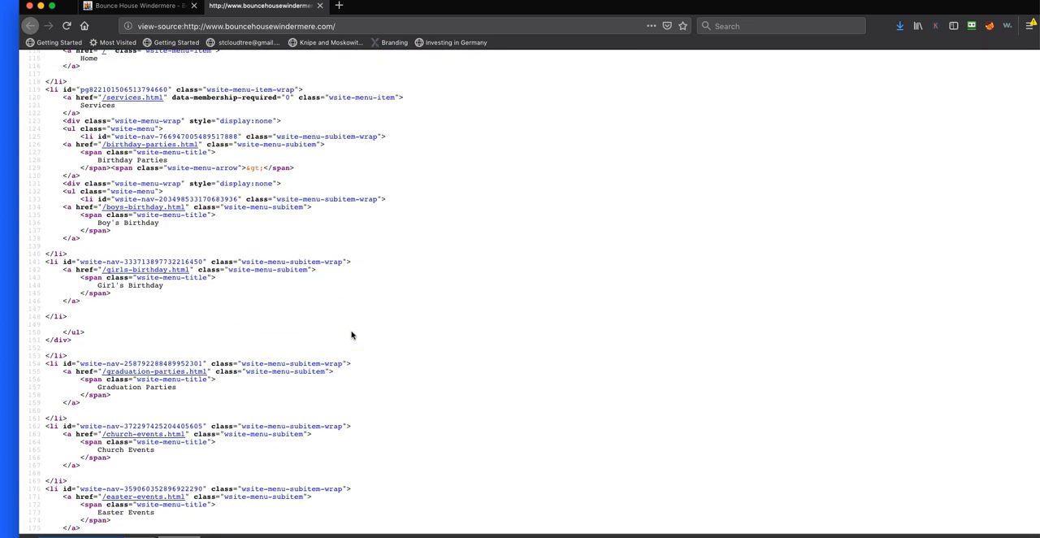
{"action": "scroll", "coordinate": [352, 334], "scroll_direction": "down", "scroll_amount": 15}
{"action": "left_click", "coordinate": [360, 332]}
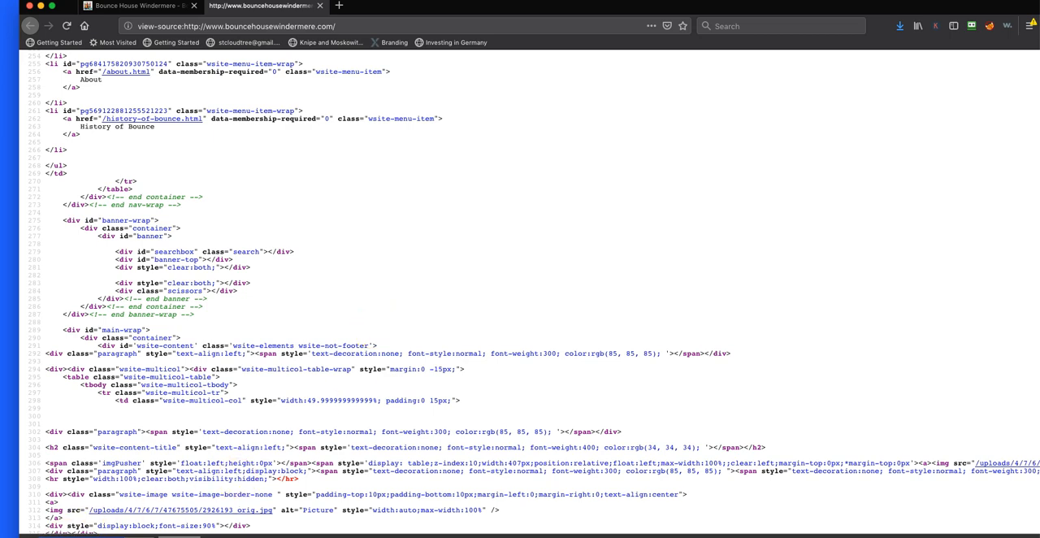
{"action": "scroll", "coordinate": [329, 386], "scroll_direction": "up", "scroll_amount": 7}
{"action": "scroll", "coordinate": [329, 386], "scroll_direction": "down", "scroll_amount": 20}
{"action": "scroll", "coordinate": [328, 386], "scroll_direction": "down", "scroll_amount": 20}
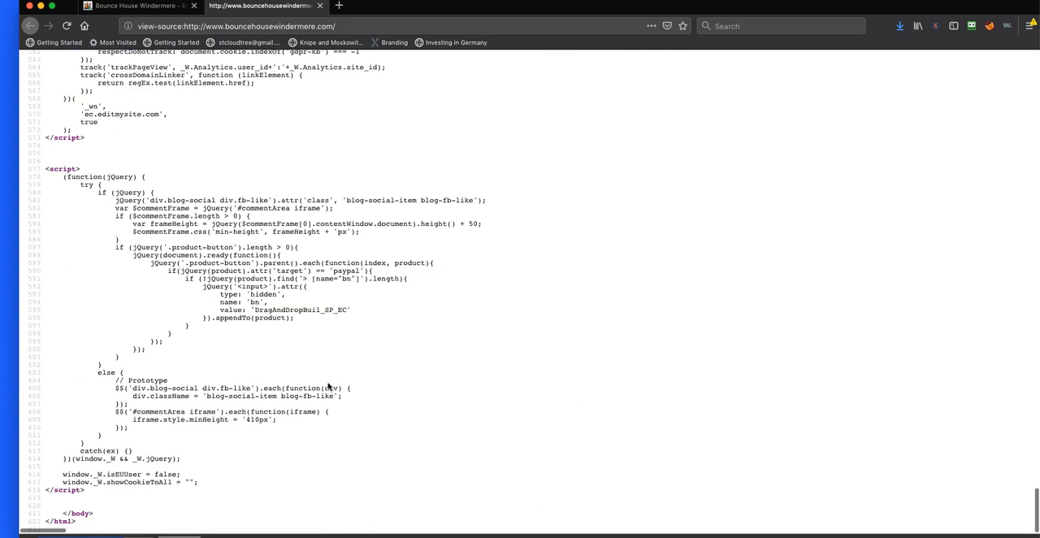
{"action": "scroll", "coordinate": [220, 225], "scroll_direction": "up", "scroll_amount": 3}
{"action": "scroll", "coordinate": [220, 225], "scroll_direction": "up", "scroll_amount": 7}
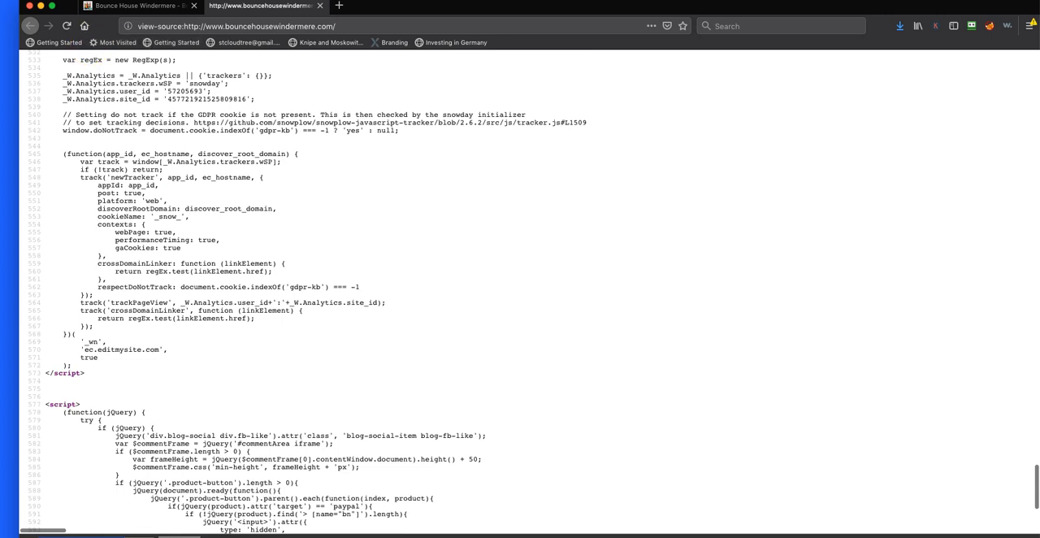
{"action": "left_click", "coordinate": [319, 6]}
Open the website's Services page from the home page and return to its header area
{"action": "scroll", "coordinate": [534, 244], "scroll_direction": "up", "scroll_amount": 10}
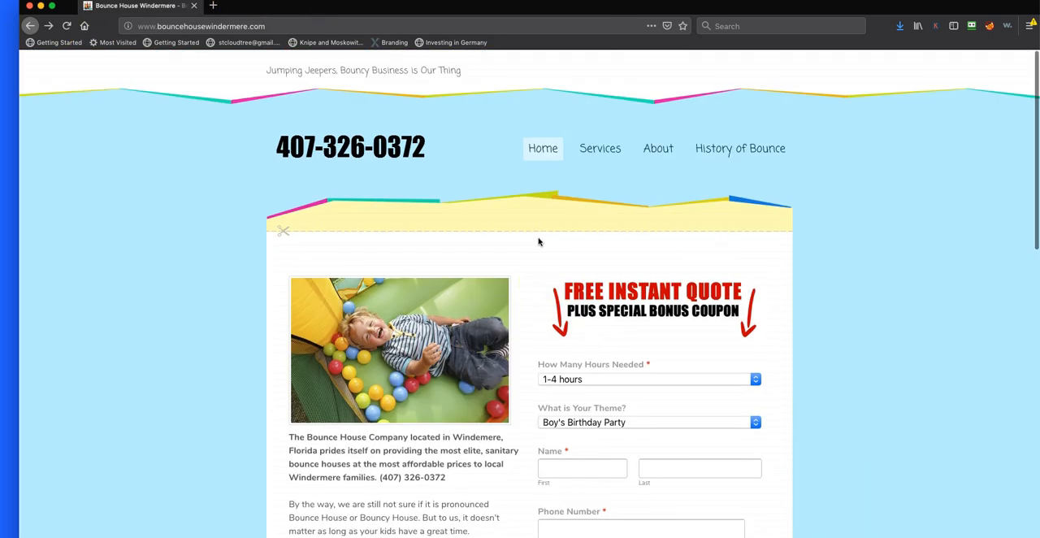
{"action": "scroll", "coordinate": [538, 241], "scroll_direction": "down", "scroll_amount": 10}
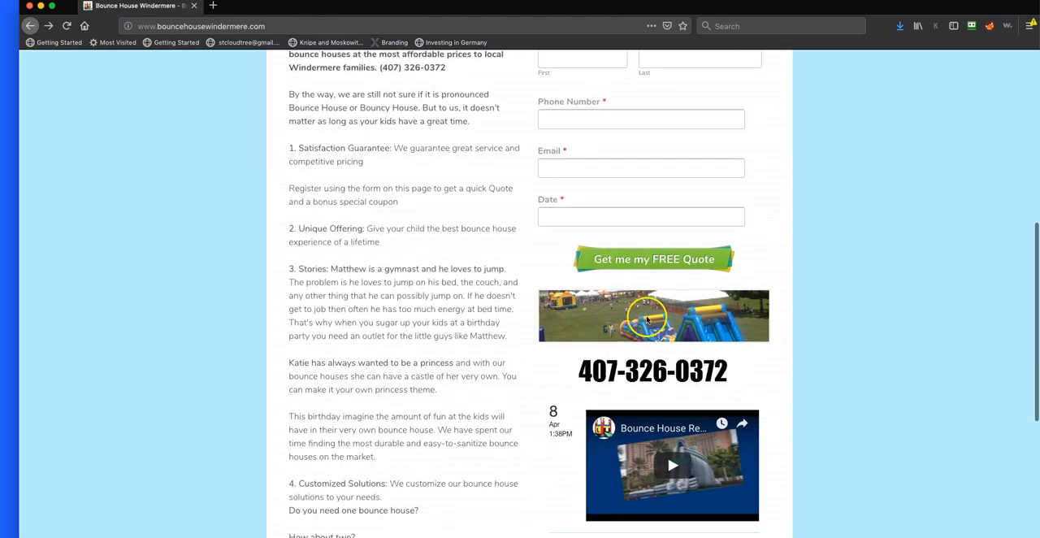
{"action": "scroll", "coordinate": [648, 321], "scroll_direction": "up", "scroll_amount": 10}
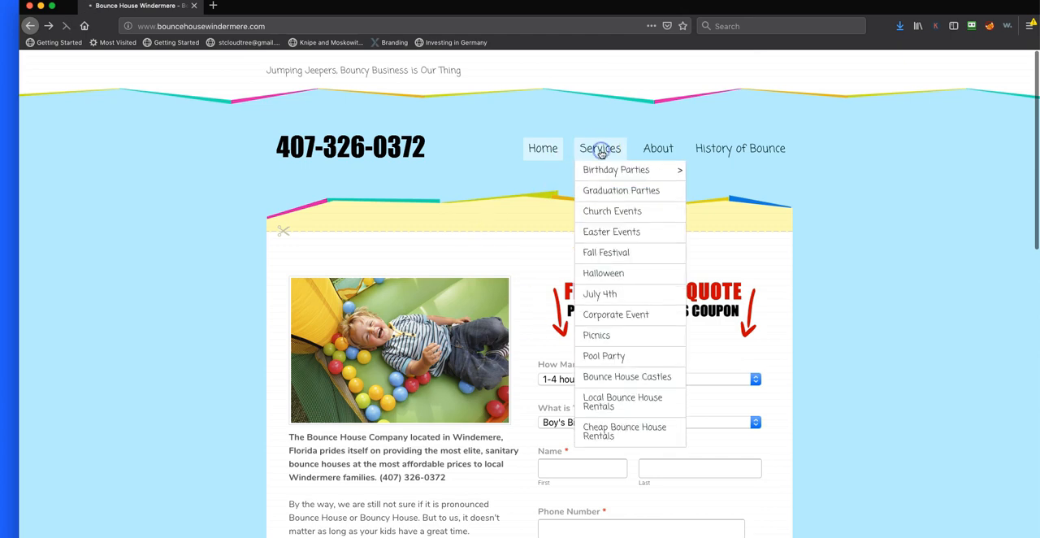
{"action": "left_click", "coordinate": [600, 152]}
{"action": "scroll", "coordinate": [420, 437], "scroll_direction": "down", "scroll_amount": 10}
{"action": "scroll", "coordinate": [425, 440], "scroll_direction": "up", "scroll_amount": 8}
{"action": "scroll", "coordinate": [426, 439], "scroll_direction": "up", "scroll_amount": 3}
Save the bounce castle image from the Services page as 736903 in the untitled folder inside BounceHouseWindermere
{"action": "right_click", "coordinate": [352, 322]}
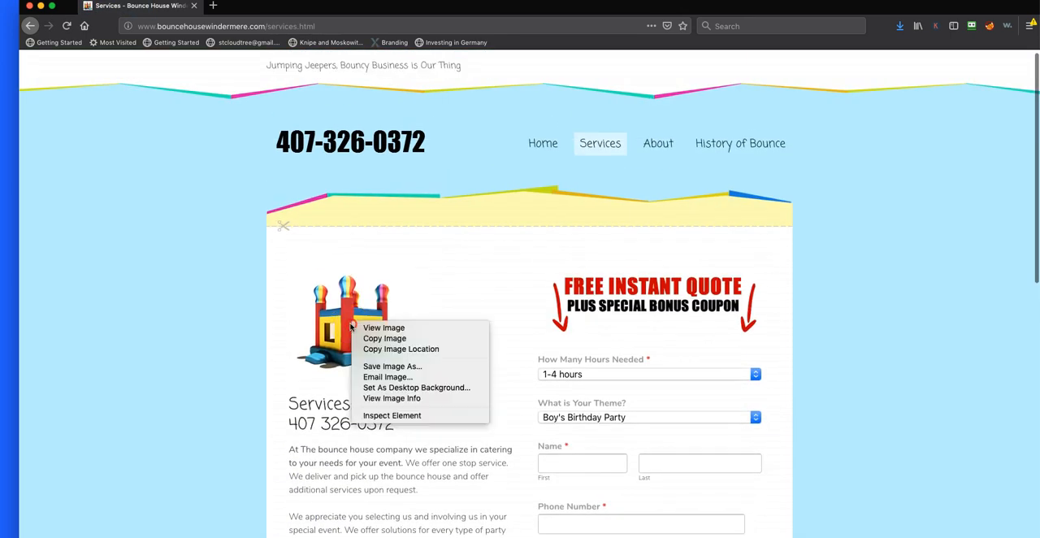
{"action": "left_click", "coordinate": [391, 367]}
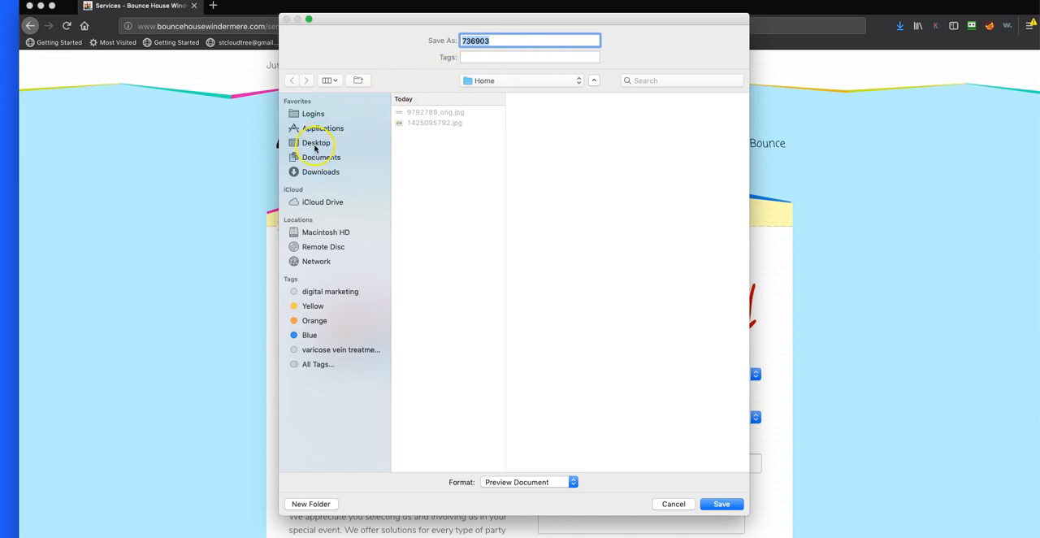
{"action": "left_click", "coordinate": [455, 100]}
{"action": "left_click", "coordinate": [576, 83]}
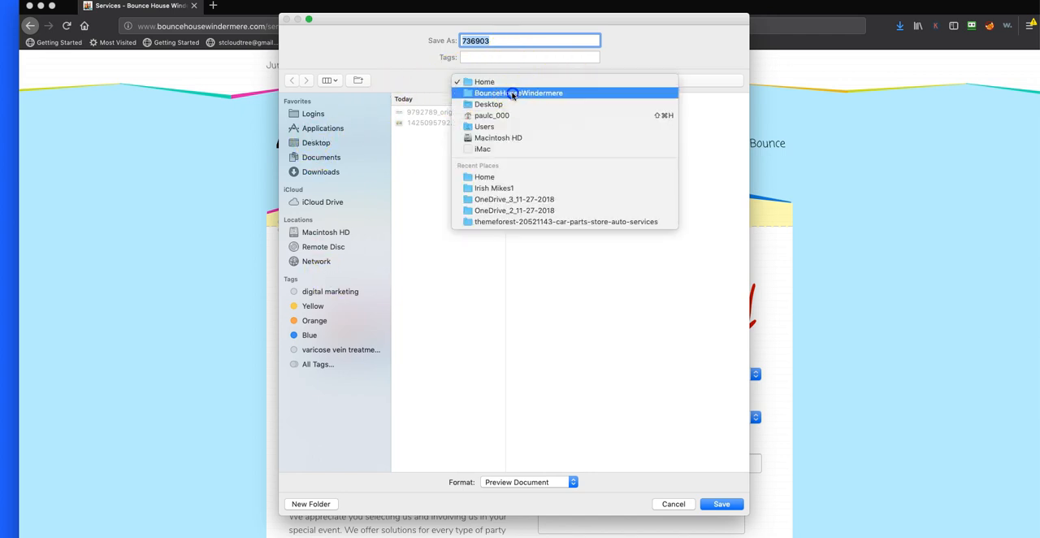
{"action": "left_click", "coordinate": [518, 93]}
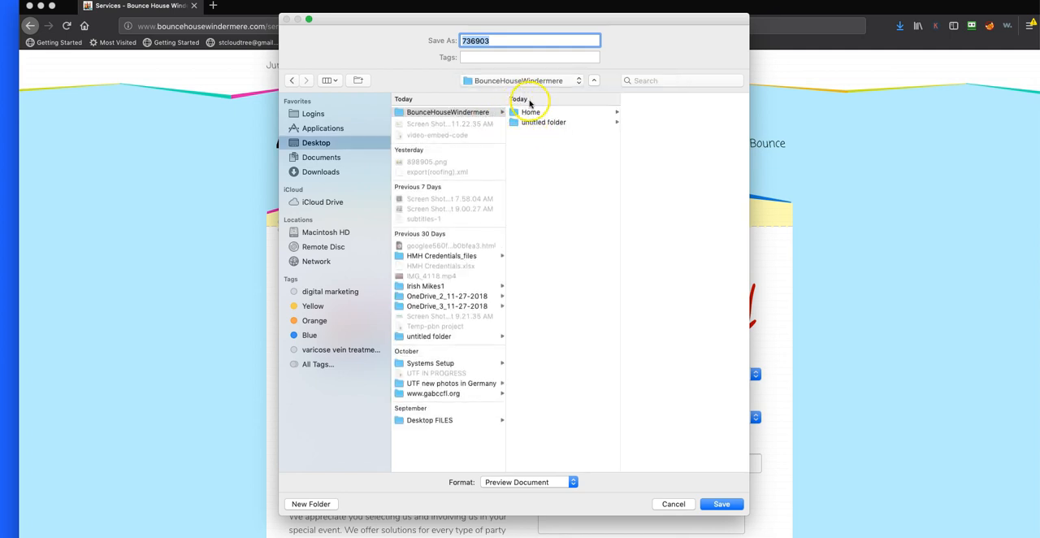
{"action": "left_click", "coordinate": [546, 122]}
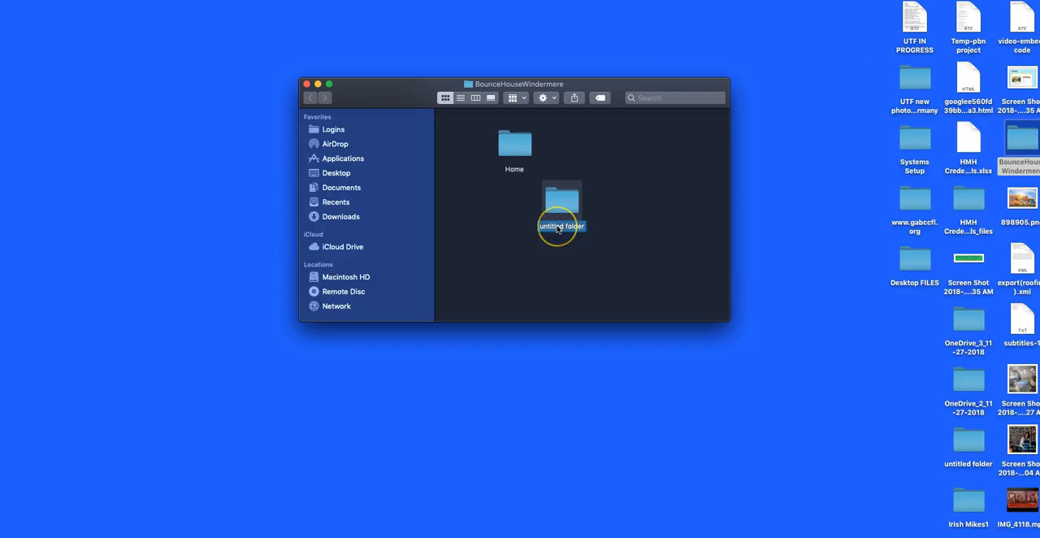
In Finder, rename the new folder in BounceHouseWindermere as Services and place it beside the Home folder
{"action": "type", "text": "Services"}
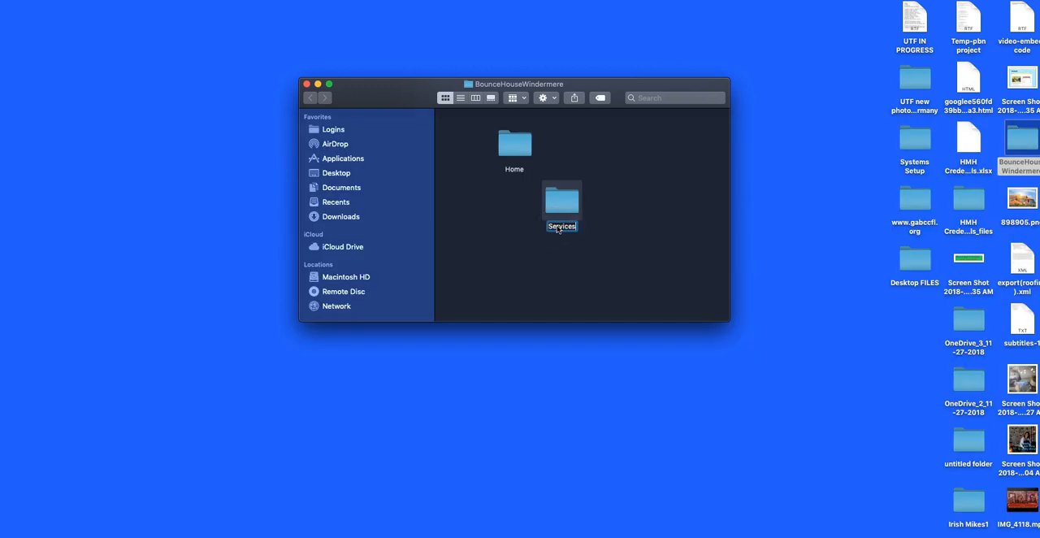
{"action": "left_click", "coordinate": [577, 217]}
{"action": "left_click_drag", "start_coordinate": [572, 207], "coordinate": [572, 152]}
Open the desktop screenshot of the site's navigation menu and move the BounceHouseWindermere folder window clear of it
{"action": "left_click", "coordinate": [1031, 23]}
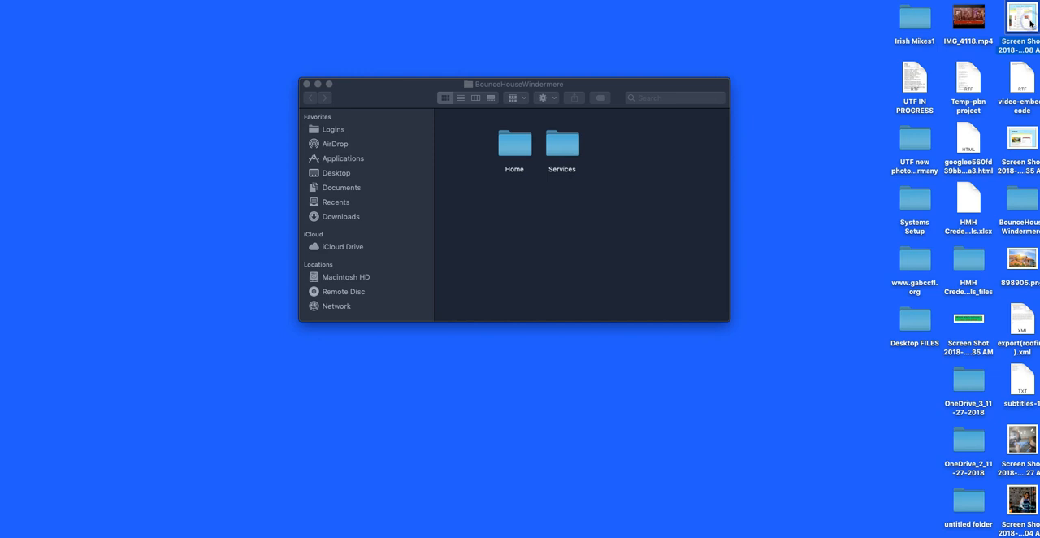
{"action": "left_click", "coordinate": [736, 52]}
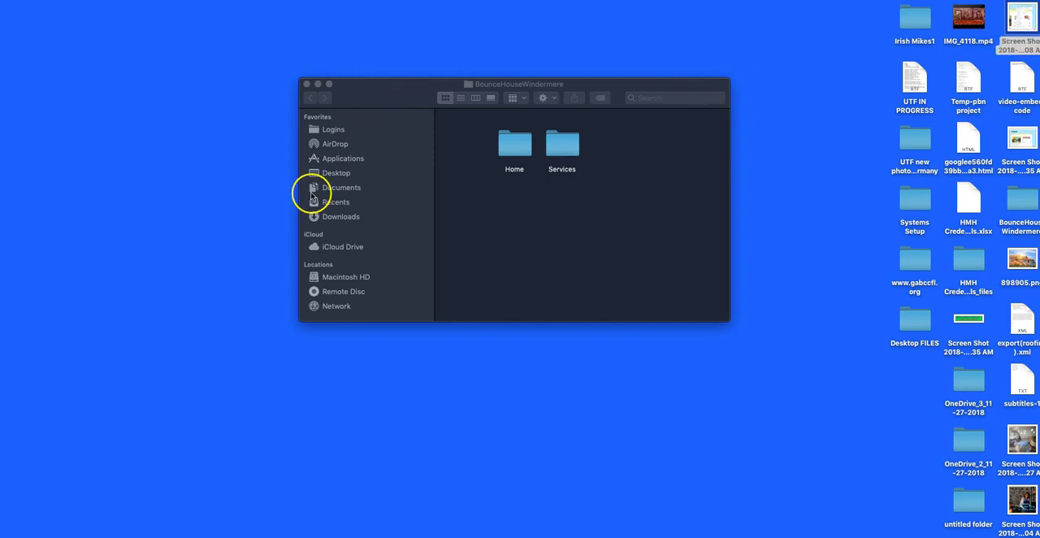
{"action": "left_click", "coordinate": [804, 98]}
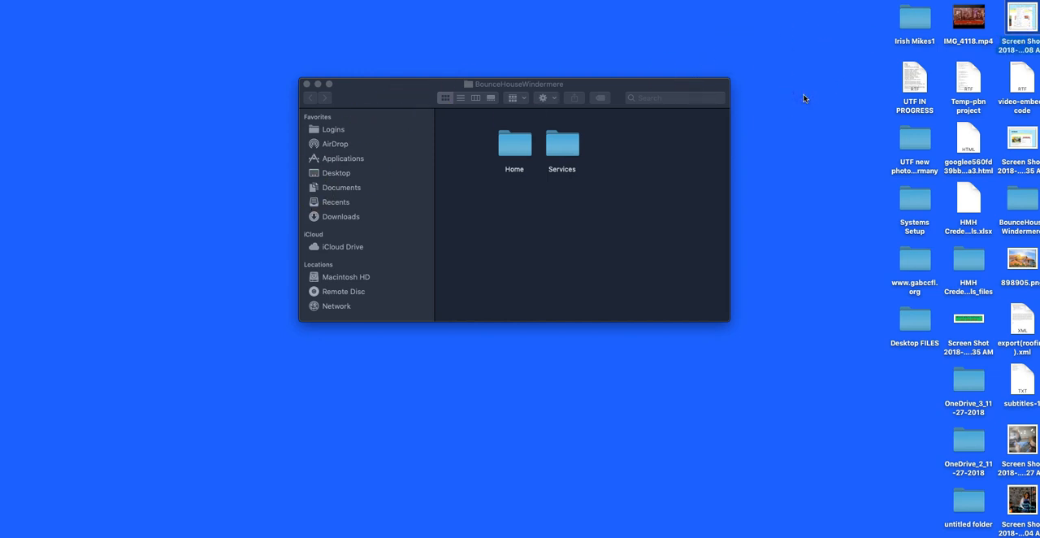
{"action": "double_click", "coordinate": [1016, 27]}
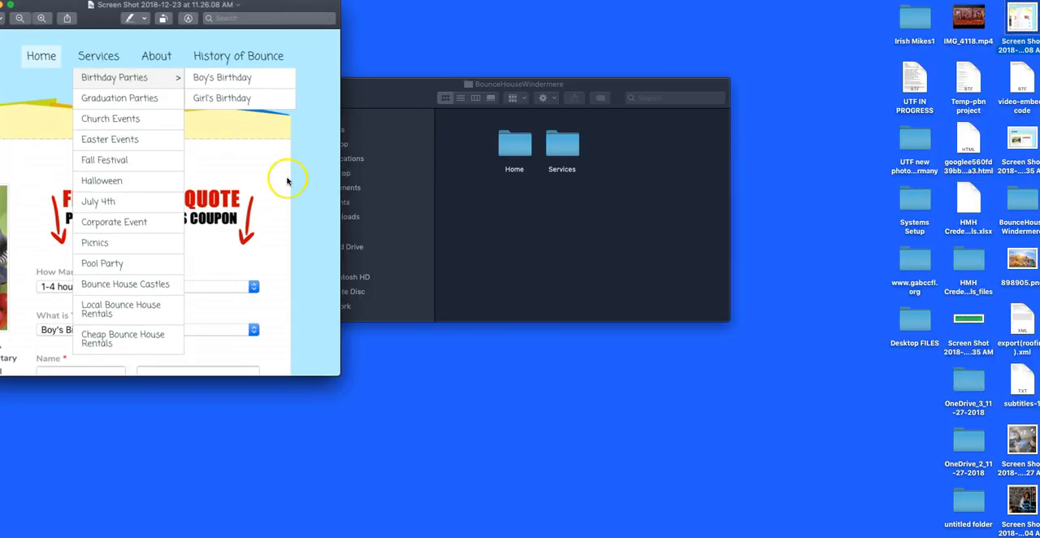
{"action": "left_click_drag", "start_coordinate": [406, 95], "coordinate": [456, 96]}
Create a folder named bday parties inside BounceHouseWindermere
{"action": "right_click", "coordinate": [599, 225]}
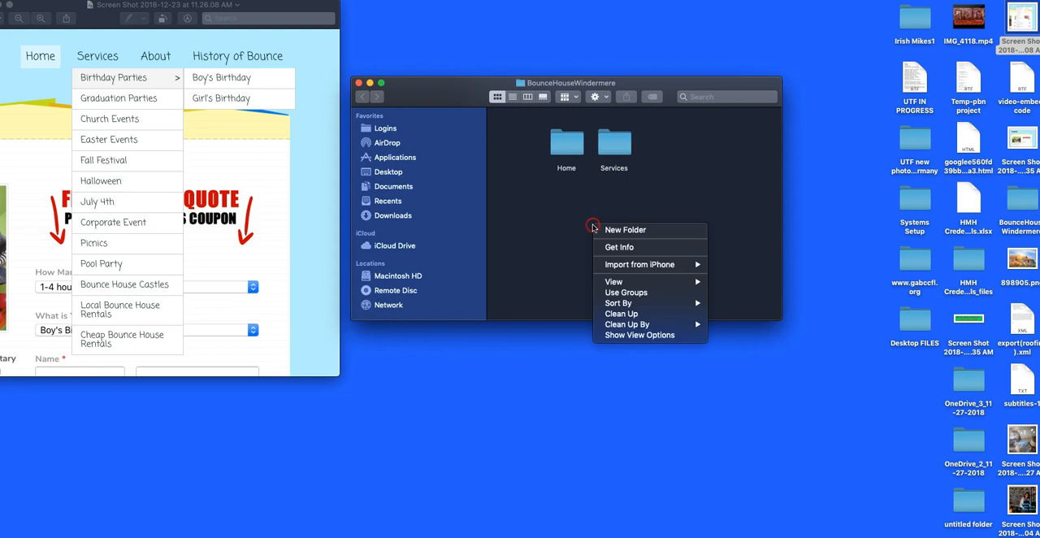
{"action": "left_click", "coordinate": [622, 230]}
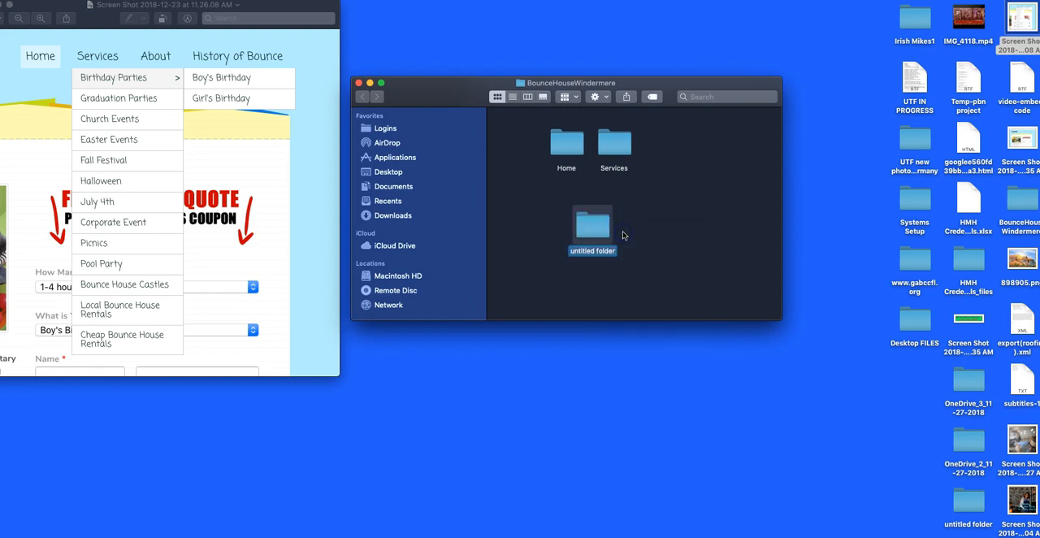
{"action": "type", "text": "bday parties"}
{"action": "left_click", "coordinate": [688, 232]}
Open the bday parties folder and create a subfolder named boys in it
{"action": "double_click", "coordinate": [606, 232]}
{"action": "right_click", "coordinate": [586, 198]}
{"action": "left_click", "coordinate": [597, 202]}
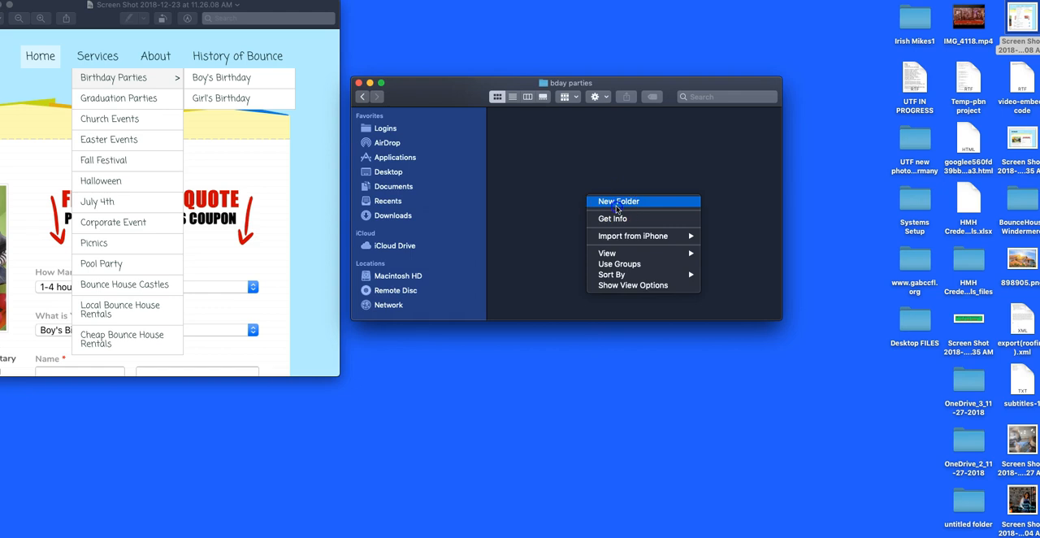
{"action": "type", "text": "boys"}
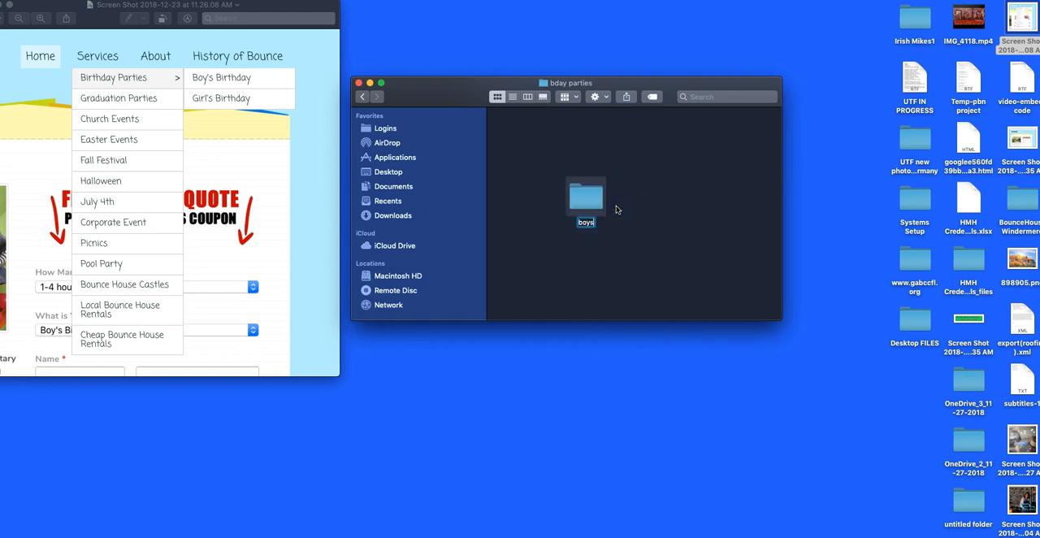
{"action": "left_click", "coordinate": [665, 221]}
Add a girls subfolder to bday parties, and place bday parties beside Services in the BounceHouseWindermere folder
{"action": "right_click", "coordinate": [669, 230]}
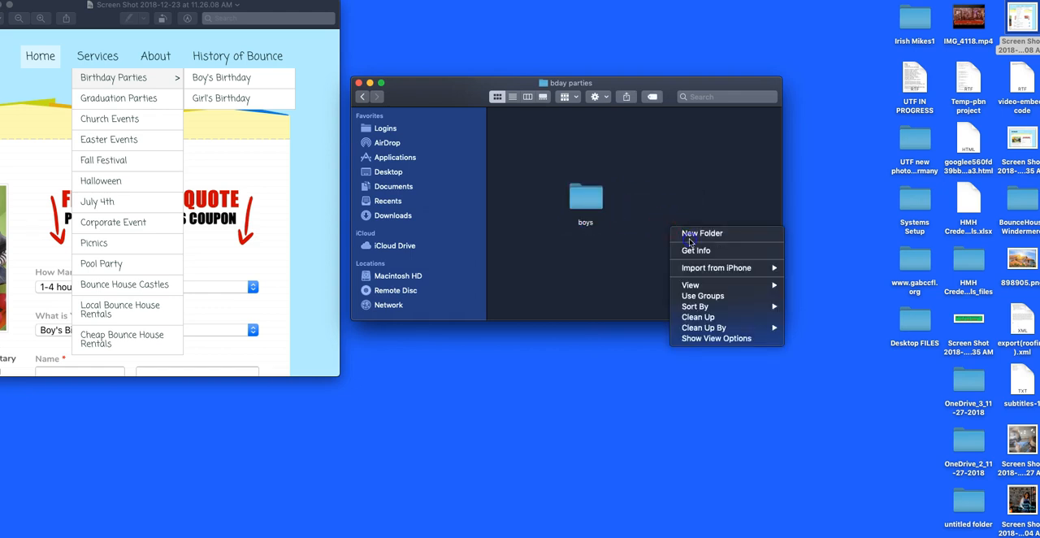
{"action": "left_click", "coordinate": [689, 238]}
{"action": "type", "text": "g"}
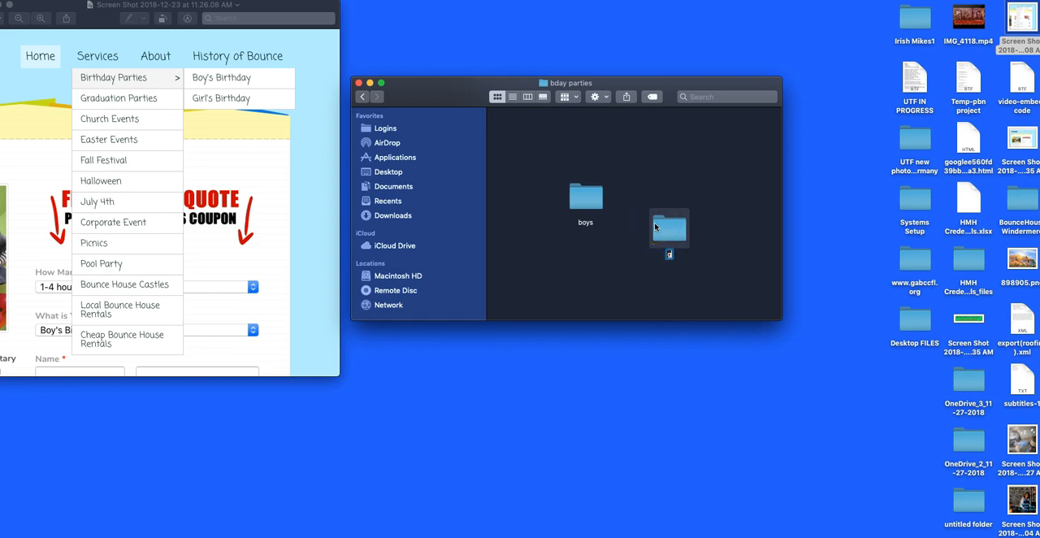
{"action": "type", "text": "irls"}
{"action": "left_click", "coordinate": [550, 260]}
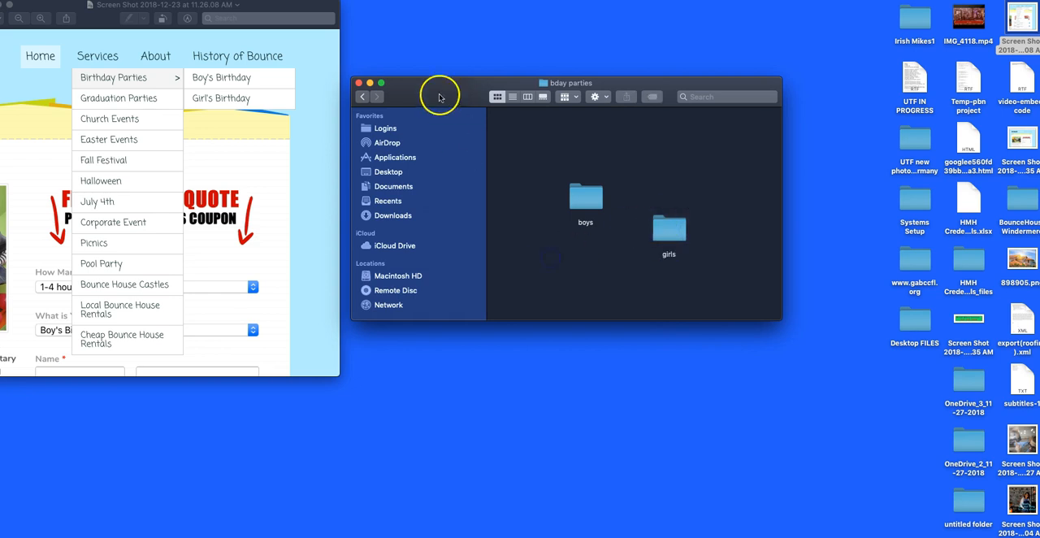
{"action": "left_click", "coordinate": [362, 96]}
{"action": "left_click_drag", "start_coordinate": [582, 244], "coordinate": [671, 156]}
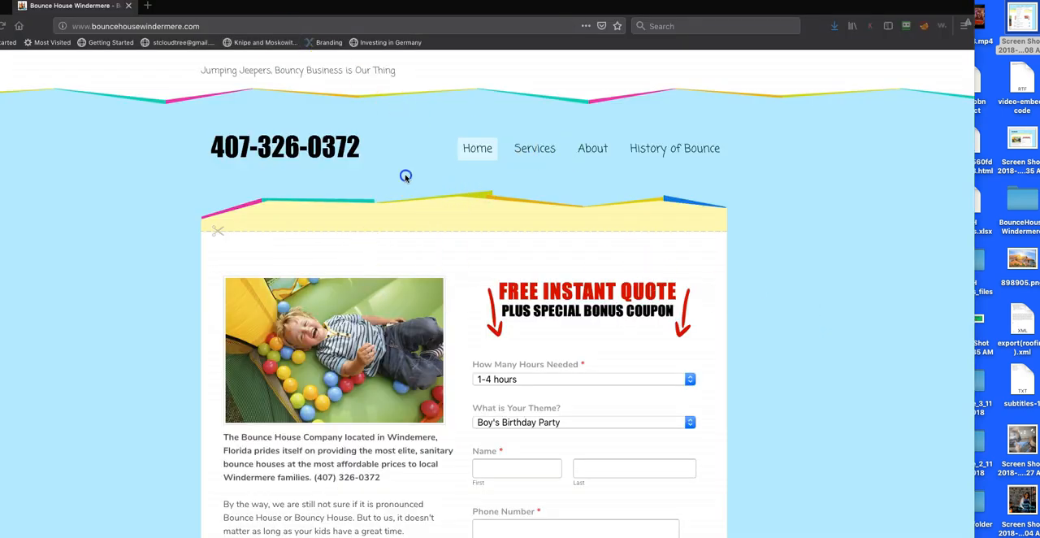
On the website's home page in Firefox, open the Birthday Parties, Boy's Birthday and Girl's Birthday pages in separate new tabs
{"action": "mouse_move", "coordinate": [529, 147]}
{"action": "mouse_move", "coordinate": [532, 174]}
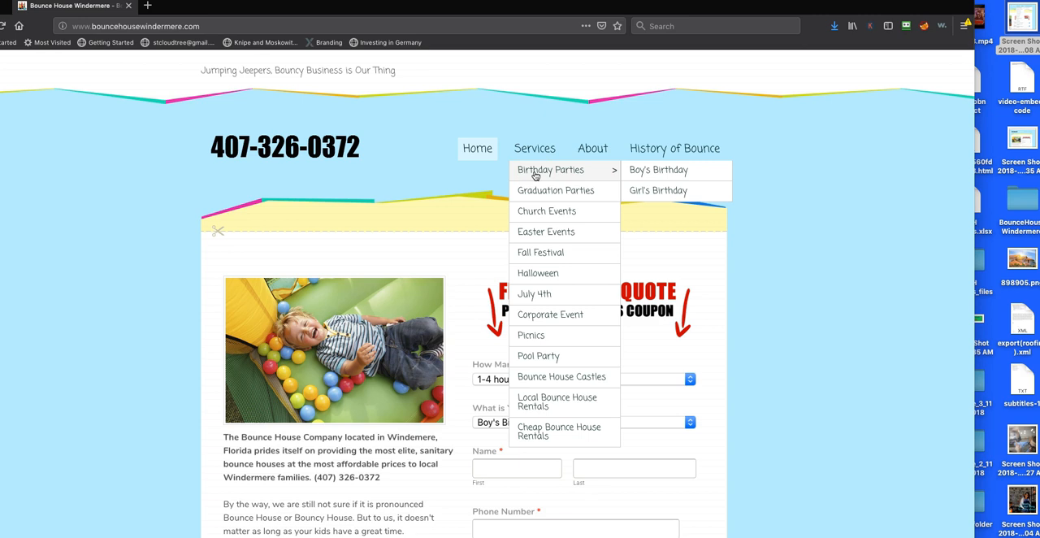
{"action": "left_click", "coordinate": [534, 171], "text": "super"}
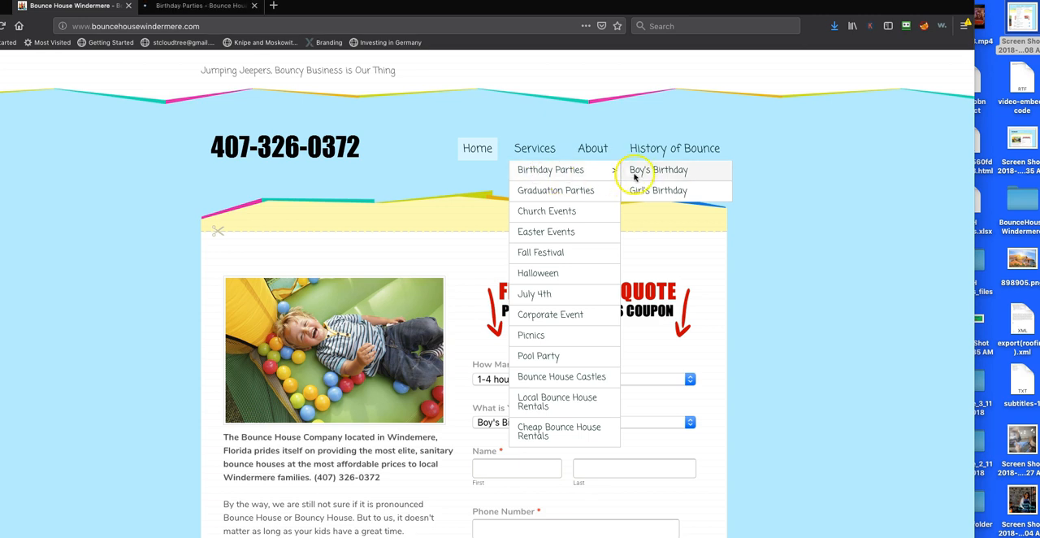
{"action": "left_click", "coordinate": [659, 174], "text": "super"}
{"action": "left_click", "coordinate": [665, 189], "text": "super"}
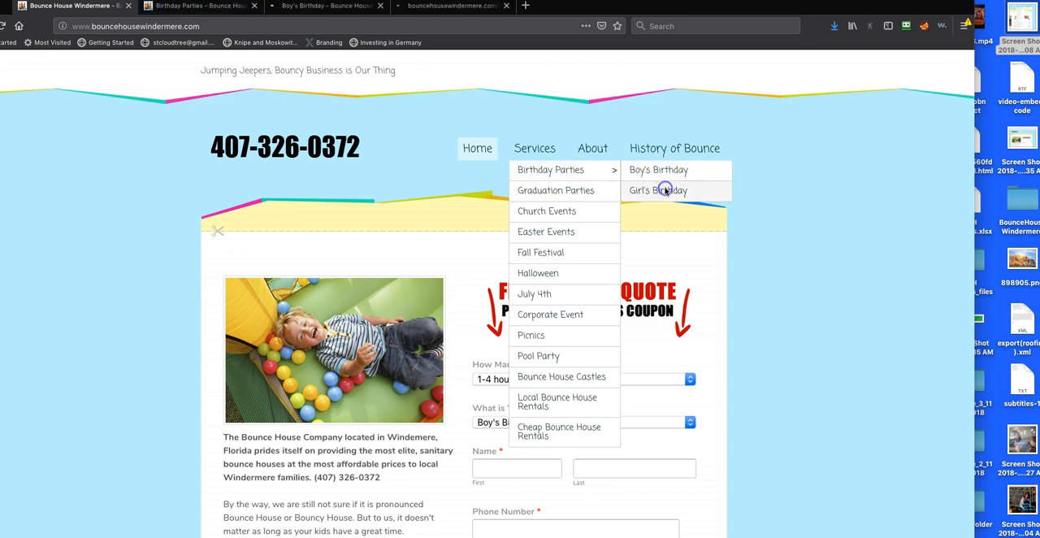
Open the Graduation Parties, Church Events, Easter Events, Fall Festival and Halloween service pages in separate new tabs
{"action": "left_click", "coordinate": [564, 190], "text": "super"}
{"action": "left_click", "coordinate": [545, 213], "text": "super"}
{"action": "left_click", "coordinate": [544, 233], "text": "super"}
{"action": "left_click", "coordinate": [542, 251], "text": "super"}
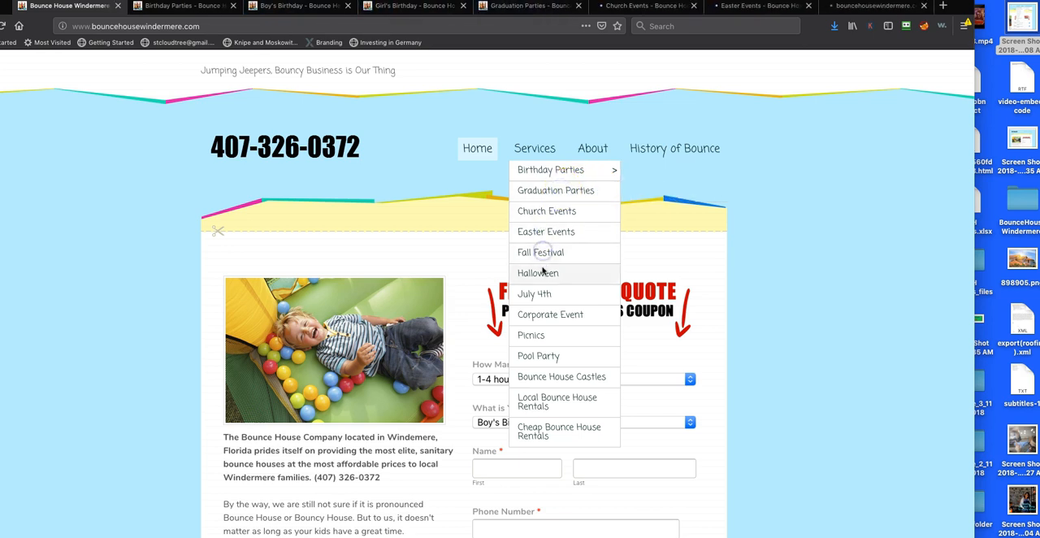
{"action": "left_click", "coordinate": [542, 276], "text": "super"}
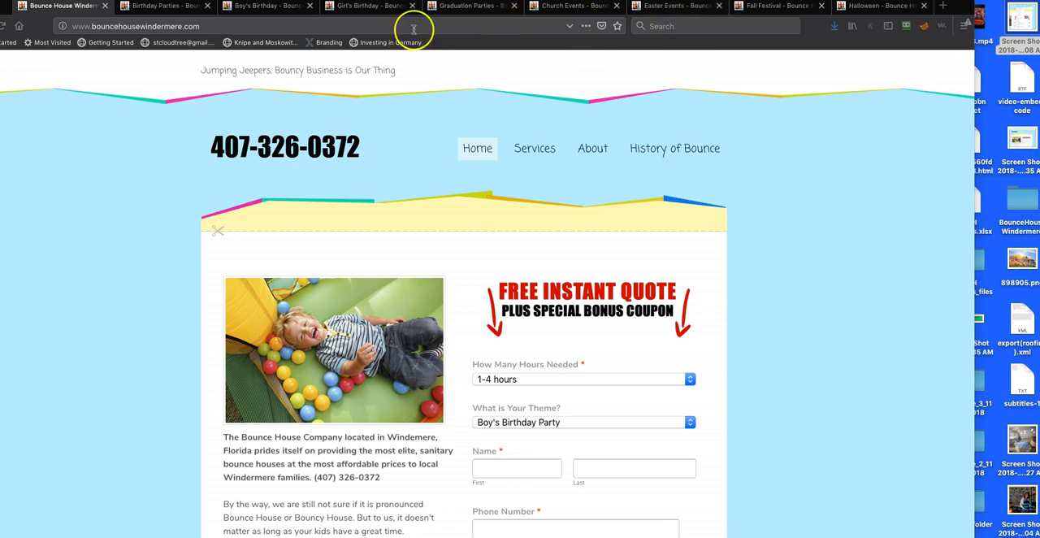
Switch to the Birthday Parties page and start saving its Happy Birthday image as a local file
{"action": "left_click", "coordinate": [169, 8]}
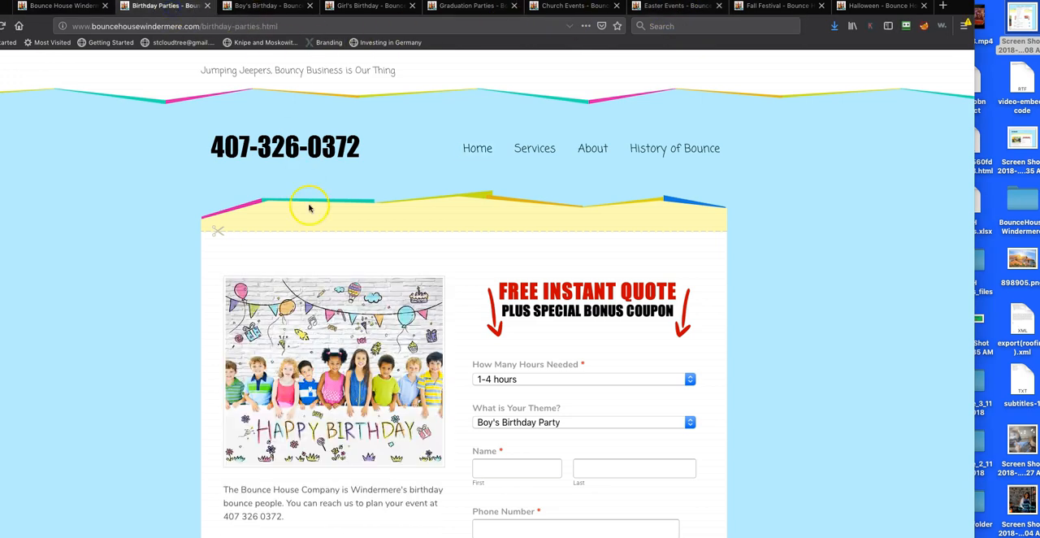
{"action": "scroll", "coordinate": [349, 377], "scroll_direction": "down", "scroll_amount": 10}
{"action": "scroll", "coordinate": [352, 378], "scroll_direction": "up", "scroll_amount": 10}
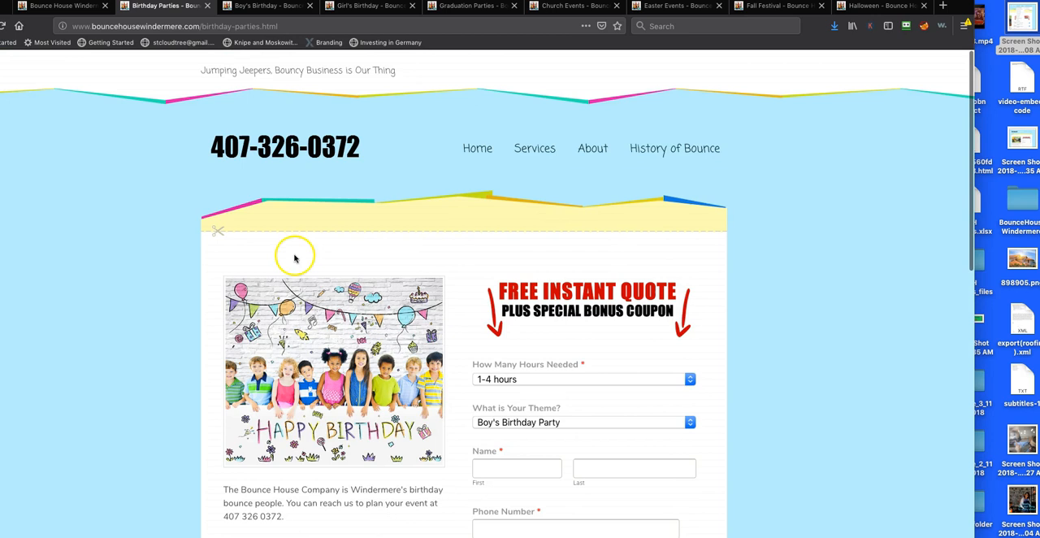
{"action": "right_click", "coordinate": [328, 322]}
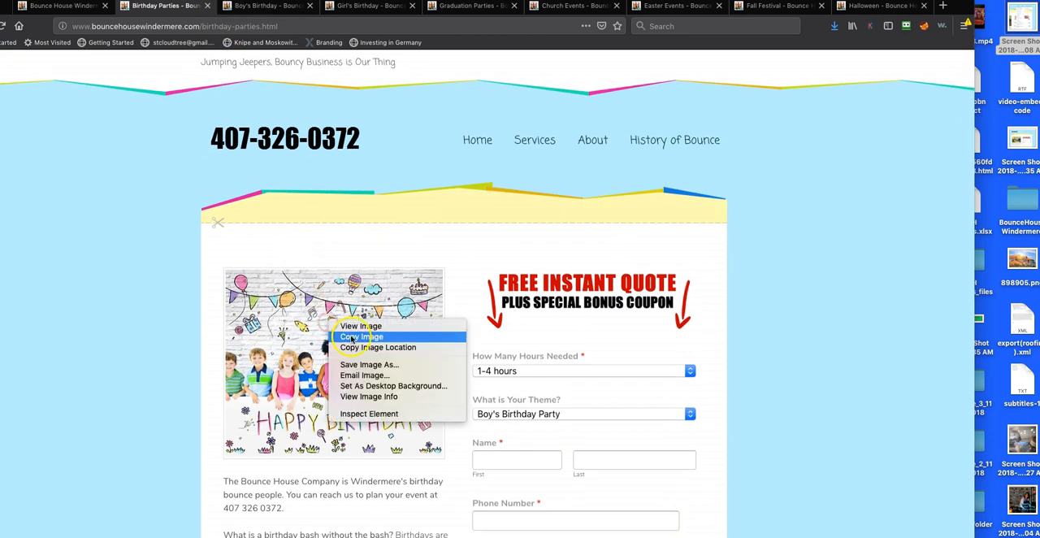
{"action": "left_click", "coordinate": [364, 364]}
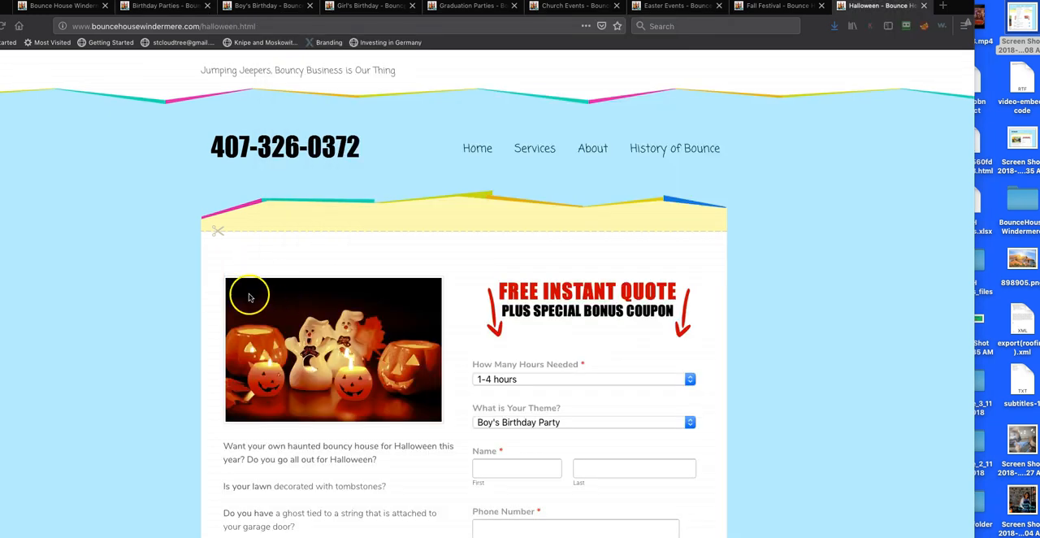
{"action": "left_click_drag", "start_coordinate": [258, 25], "coordinate": [242, 26]}
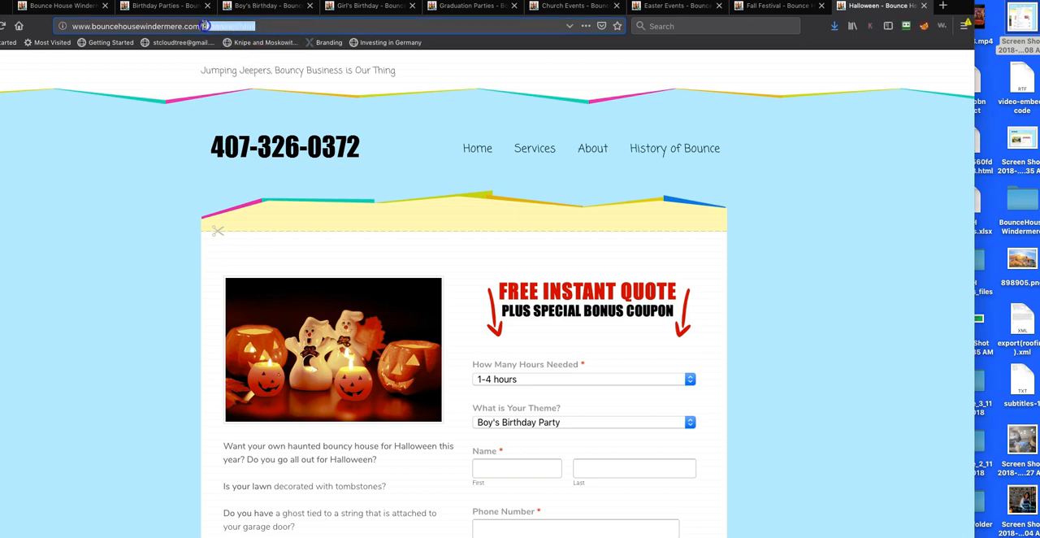
{"action": "left_click", "coordinate": [262, 27]}
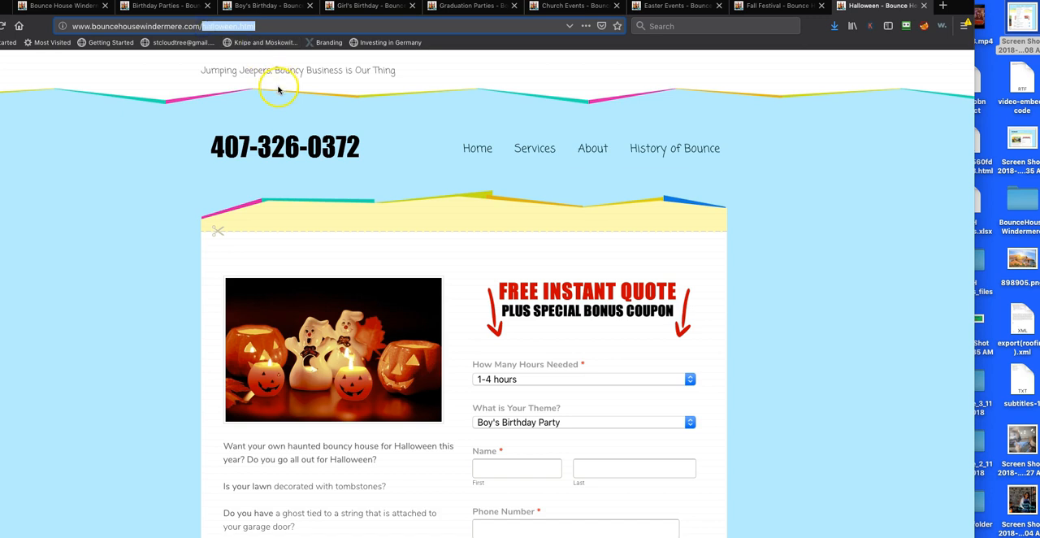
{"action": "left_click", "coordinate": [272, 128]}
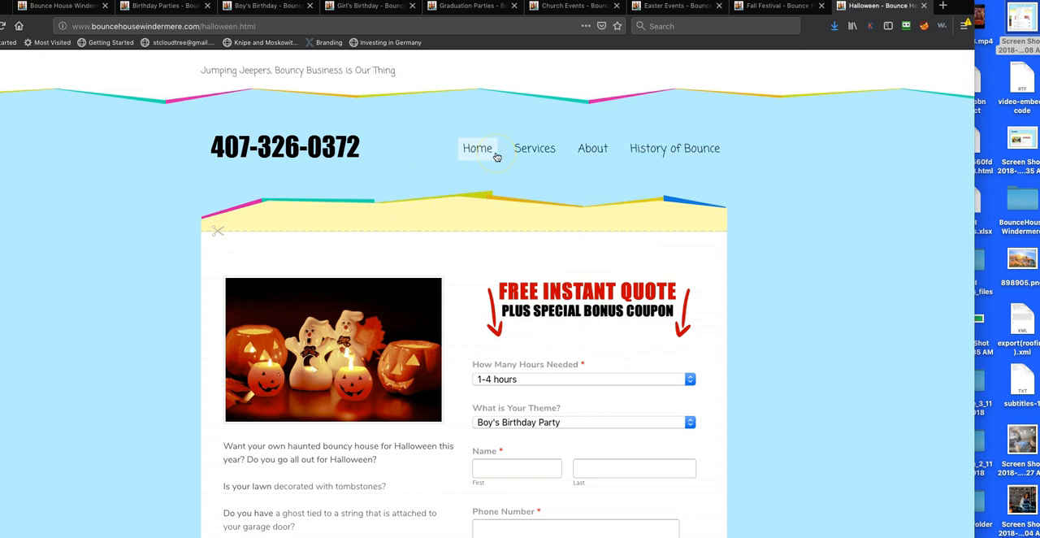
Save the pumpkin image from the Halloween page into the halloween folder inside BounceHouseWindermere
{"action": "right_click", "coordinate": [370, 340]}
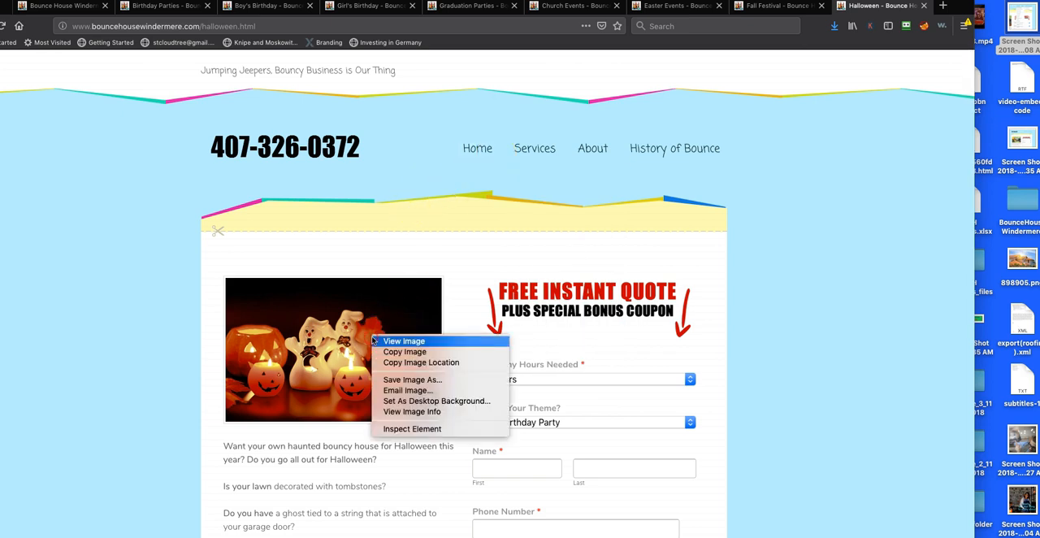
{"action": "left_click", "coordinate": [402, 383]}
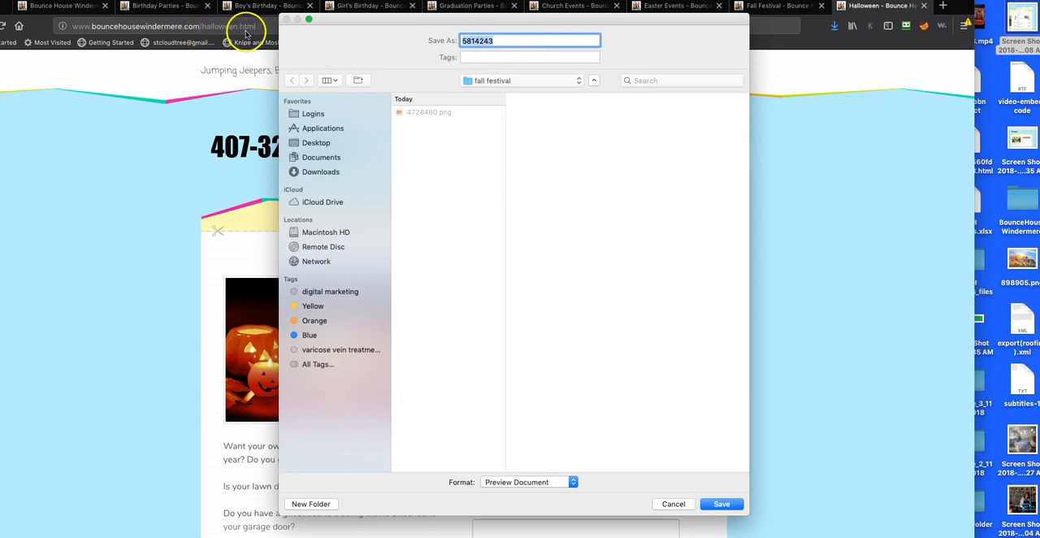
{"action": "left_click", "coordinate": [510, 92]}
{"action": "left_click", "coordinate": [512, 90]}
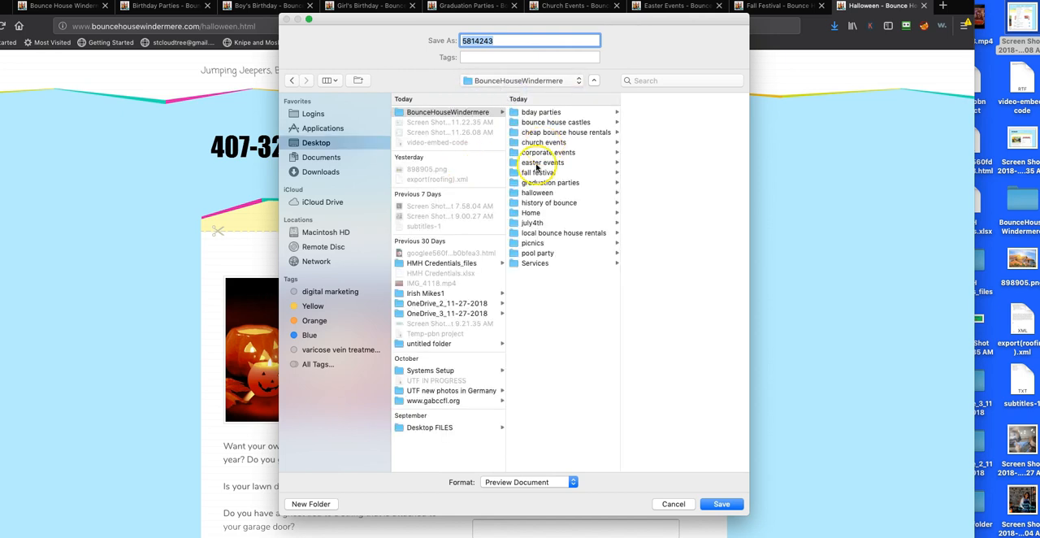
{"action": "left_click", "coordinate": [537, 192]}
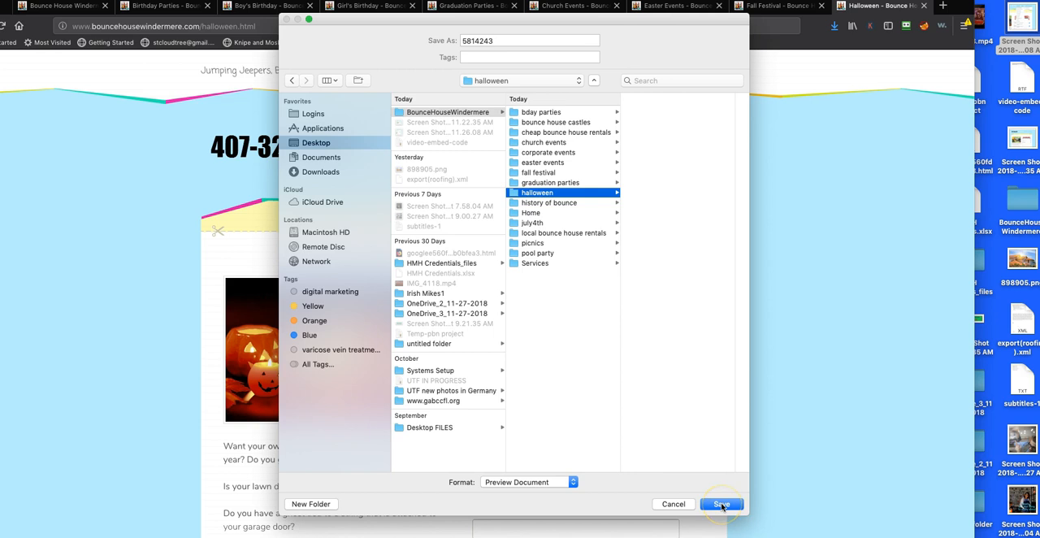
{"action": "left_click", "coordinate": [721, 505]}
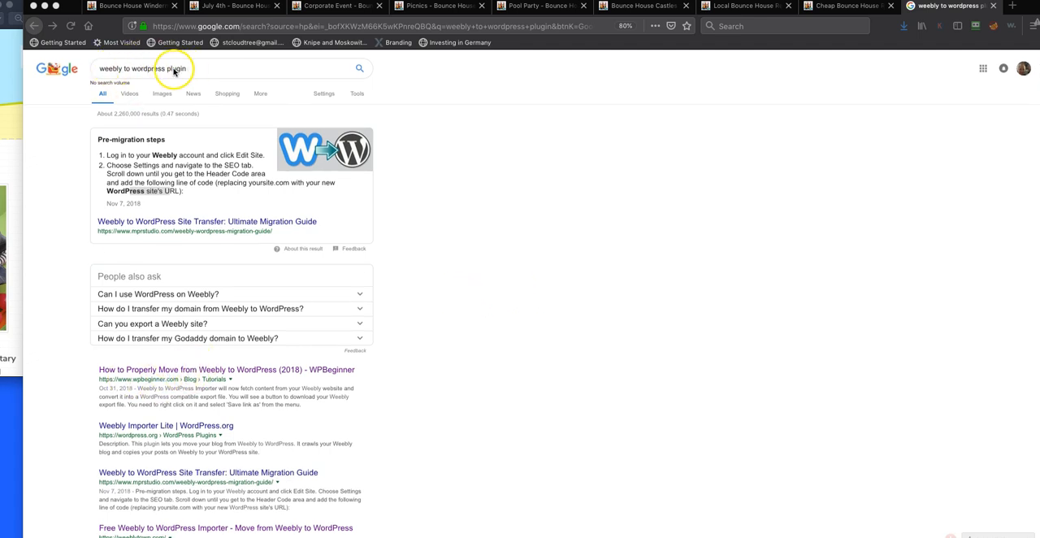
Open WPBeginner's guide on moving from Weebly to WordPress from the search results, declining notifications and closing the sign-up popup
{"action": "left_click", "coordinate": [168, 370]}
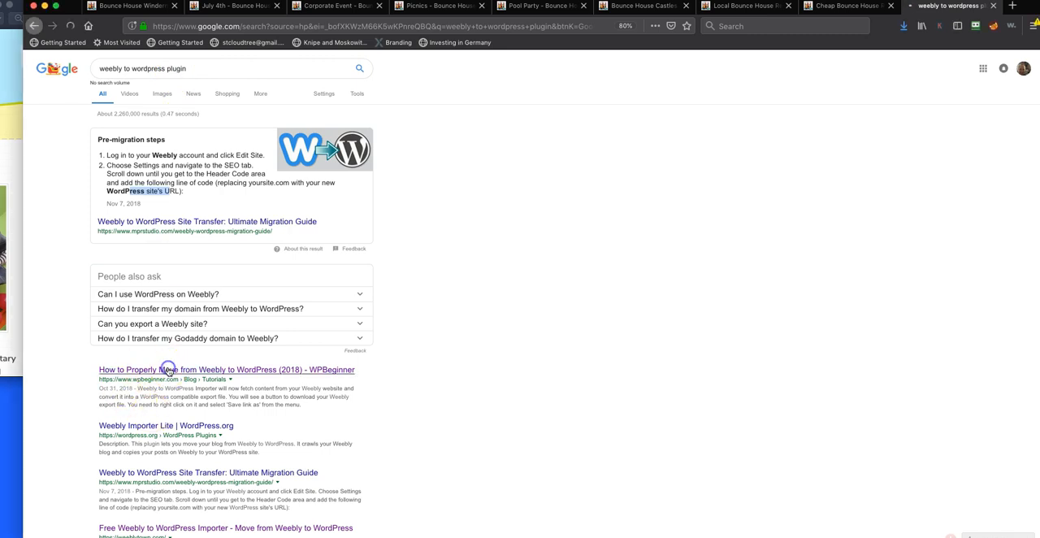
{"action": "scroll", "coordinate": [324, 398], "scroll_direction": "down", "scroll_amount": 5}
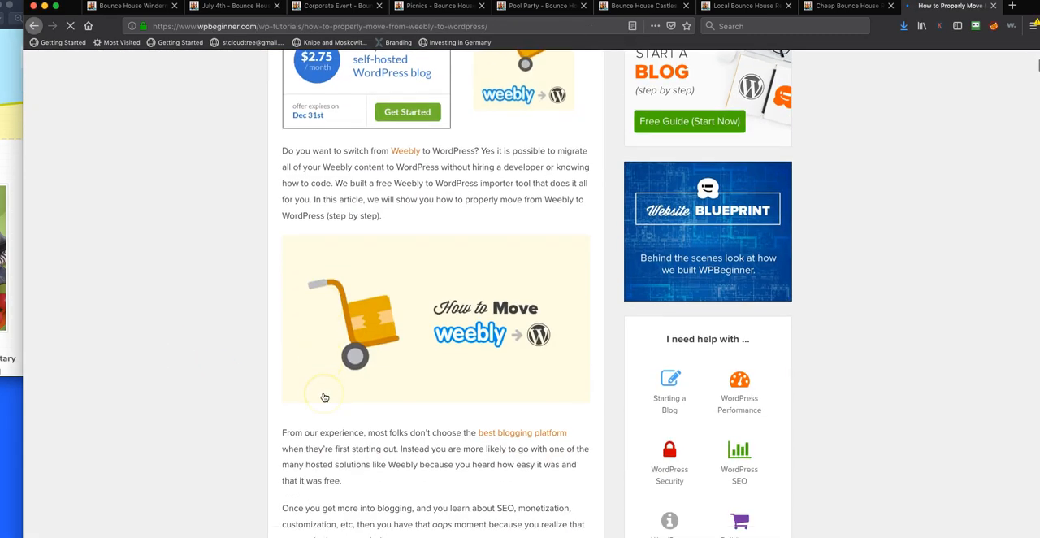
{"action": "scroll", "coordinate": [324, 397], "scroll_direction": "down", "scroll_amount": 20}
{"action": "scroll", "coordinate": [324, 397], "scroll_direction": "up", "scroll_amount": 3}
{"action": "scroll", "coordinate": [324, 396], "scroll_direction": "down", "scroll_amount": 6}
{"action": "scroll", "coordinate": [324, 397], "scroll_direction": "down", "scroll_amount": 7}
{"action": "scroll", "coordinate": [325, 397], "scroll_direction": "up", "scroll_amount": 7}
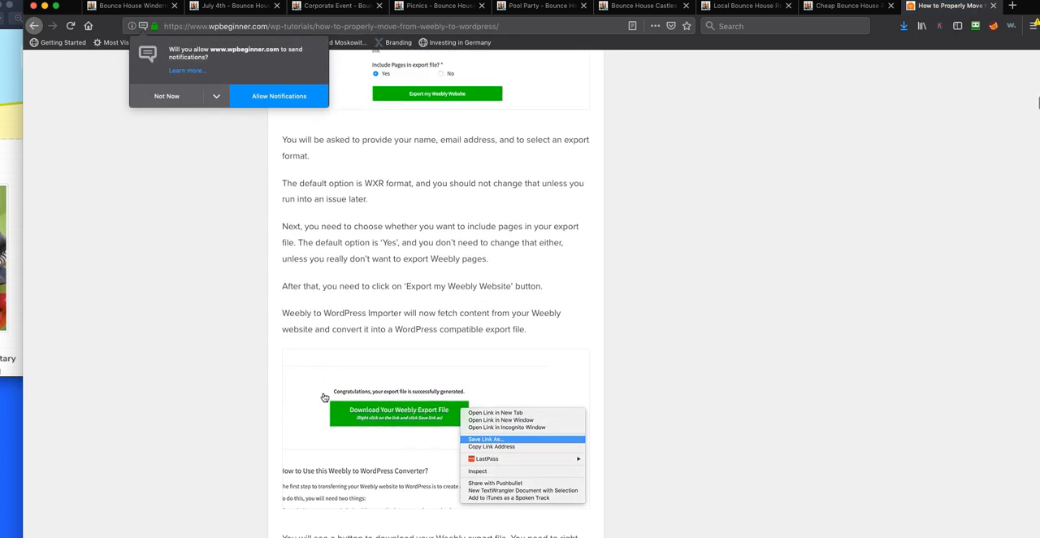
{"action": "scroll", "coordinate": [312, 366], "scroll_direction": "up", "scroll_amount": 4}
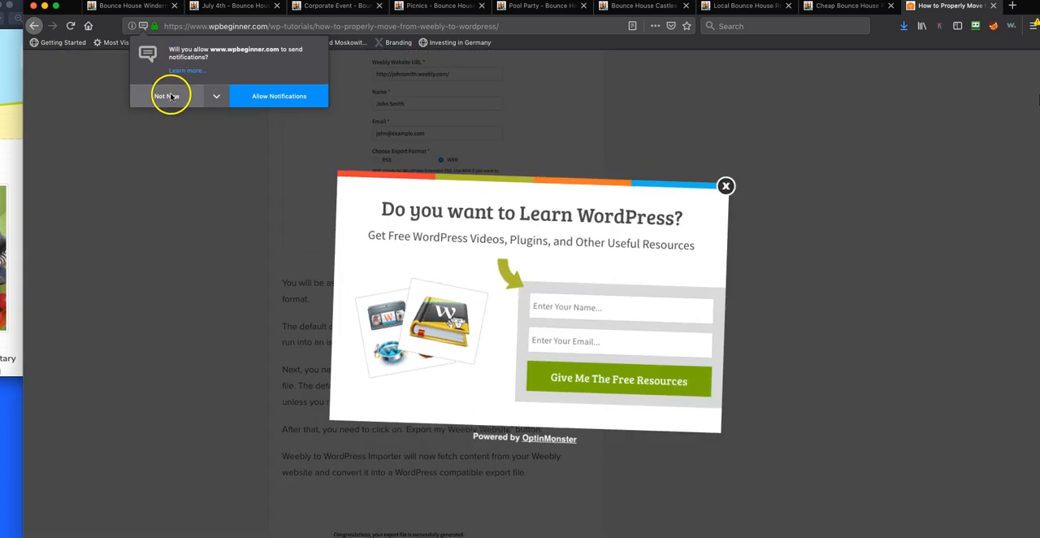
{"action": "left_click", "coordinate": [169, 96]}
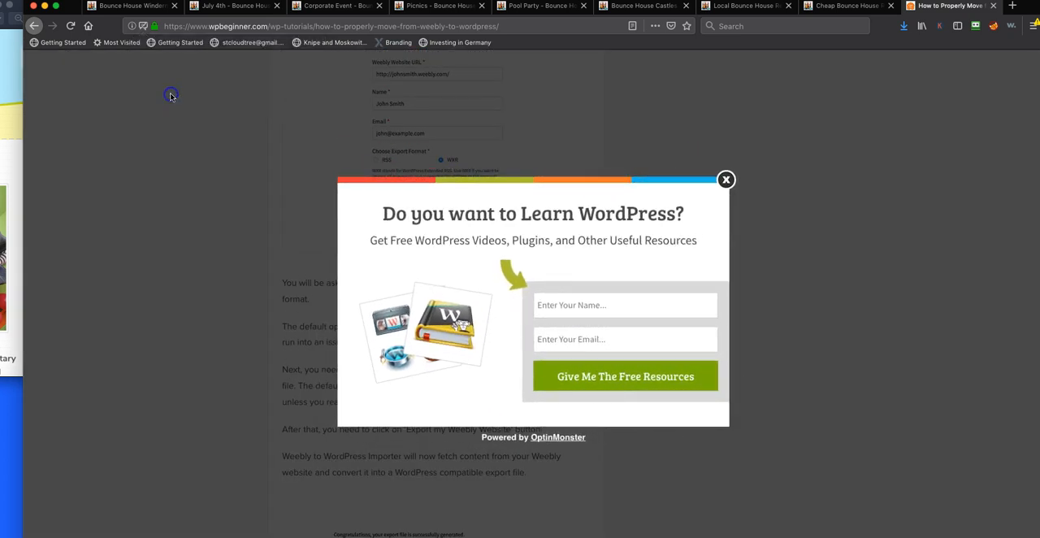
{"action": "left_click", "coordinate": [726, 180]}
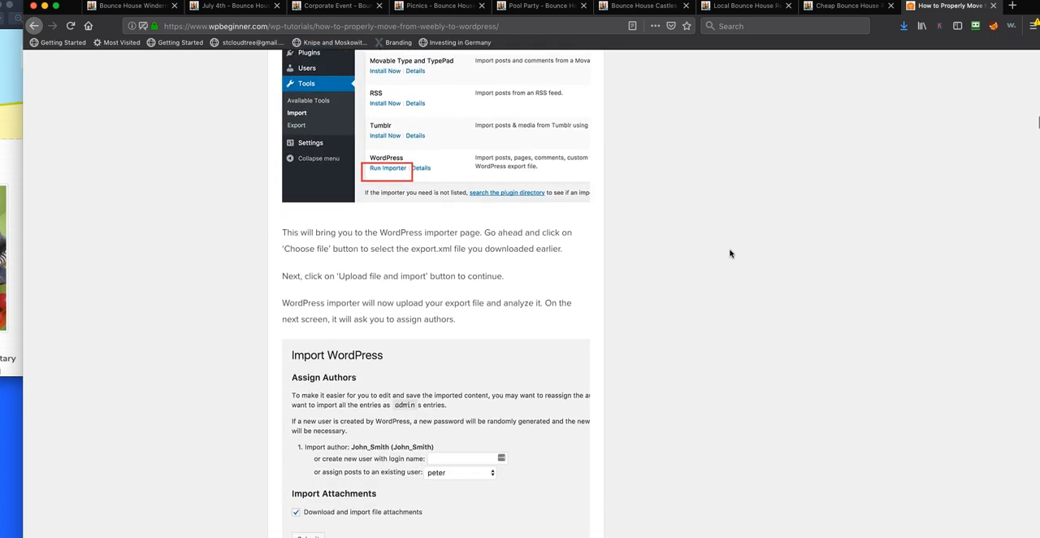
Read through the guide's steps for exporting content from a Weebly website and importing it into WordPress
{"action": "scroll", "coordinate": [730, 253], "scroll_direction": "up", "scroll_amount": 15}
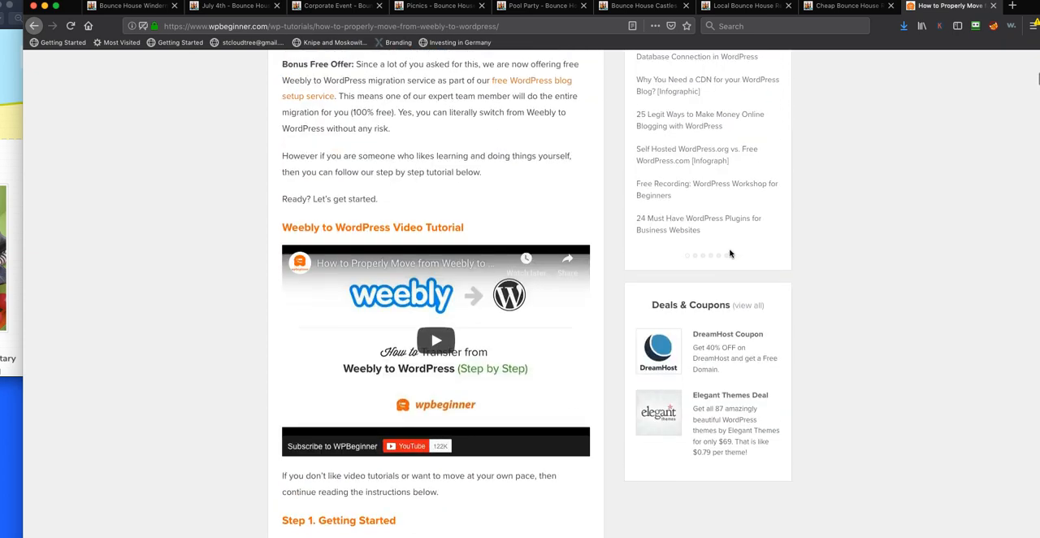
{"action": "scroll", "coordinate": [729, 253], "scroll_direction": "up", "scroll_amount": 4}
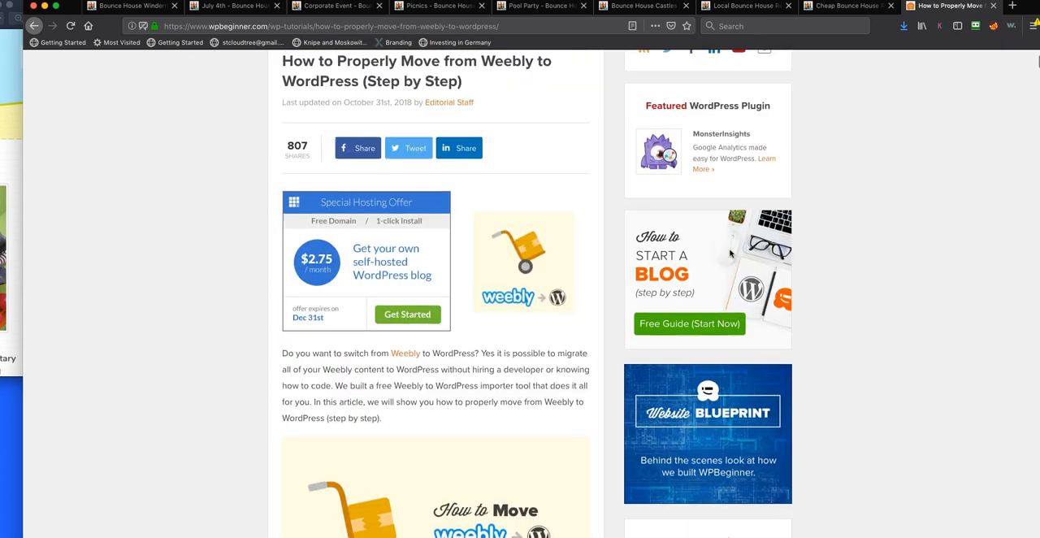
{"action": "scroll", "coordinate": [402, 370], "scroll_direction": "down", "scroll_amount": 20}
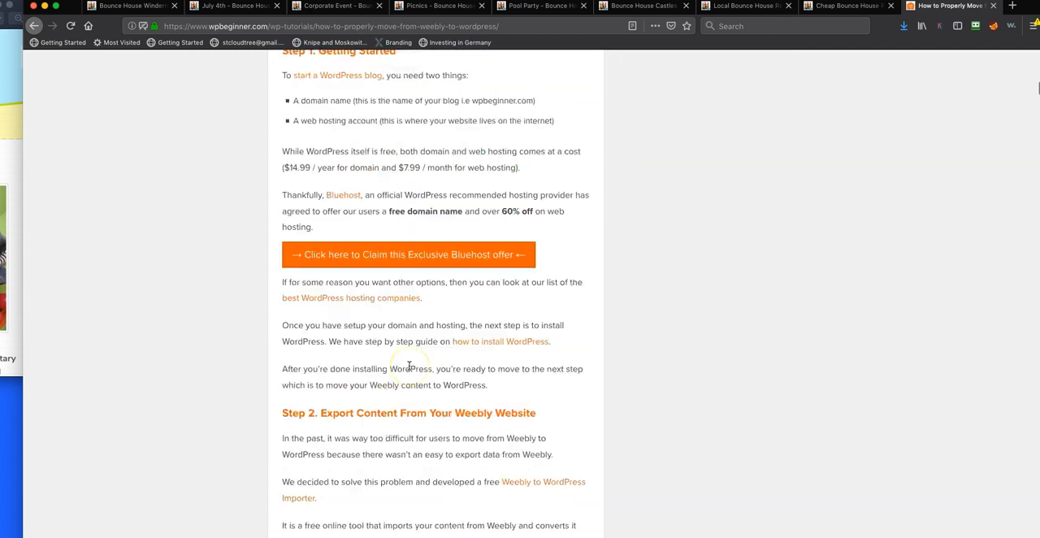
{"action": "scroll", "coordinate": [409, 366], "scroll_direction": "up", "scroll_amount": 1}
{"action": "scroll", "coordinate": [410, 363], "scroll_direction": "down", "scroll_amount": 1}
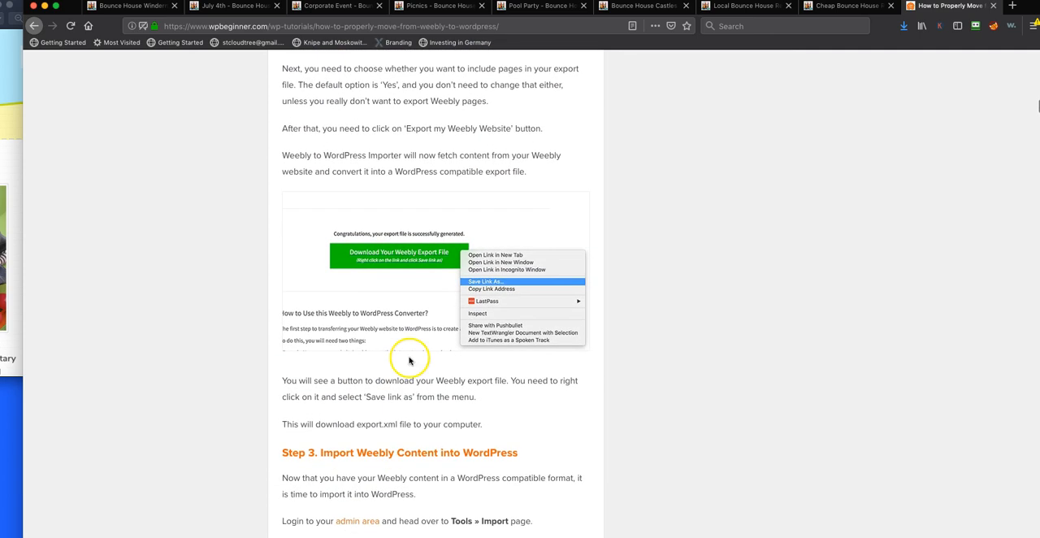
{"action": "scroll", "coordinate": [416, 334], "scroll_direction": "down", "scroll_amount": 1}
{"action": "scroll", "coordinate": [417, 336], "scroll_direction": "up", "scroll_amount": 6}
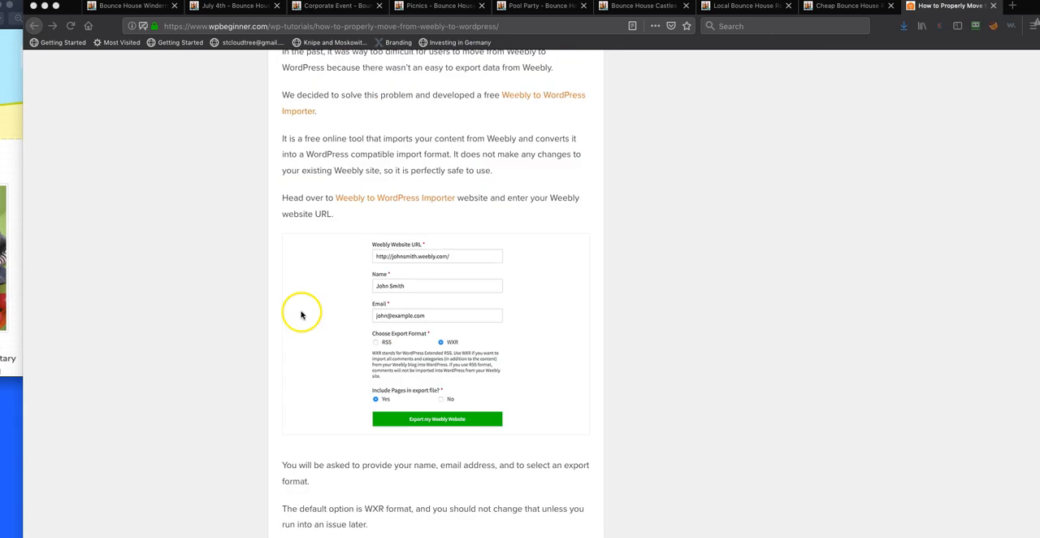
{"action": "scroll", "coordinate": [417, 294], "scroll_direction": "up", "scroll_amount": 8}
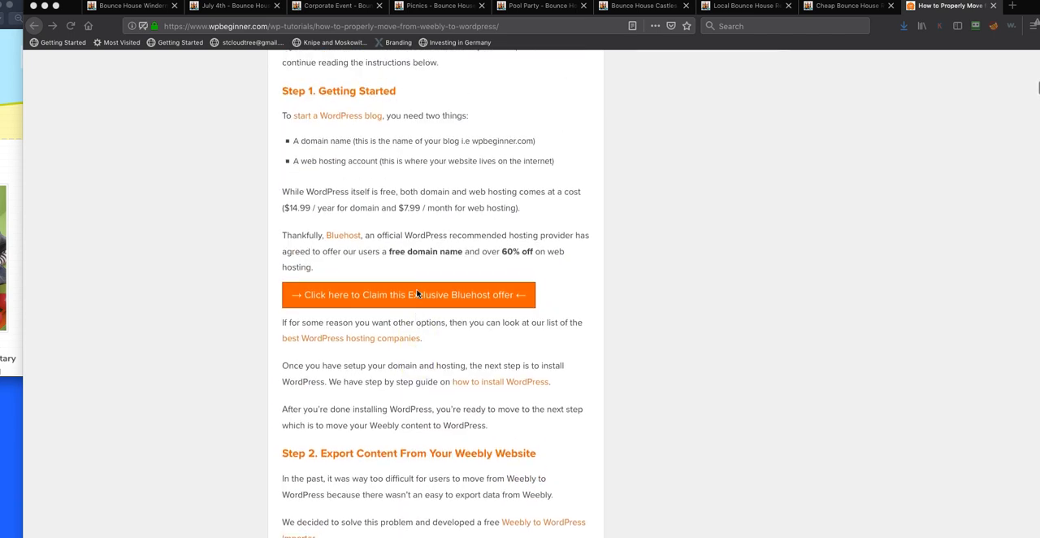
{"action": "scroll", "coordinate": [417, 293], "scroll_direction": "down", "scroll_amount": 7}
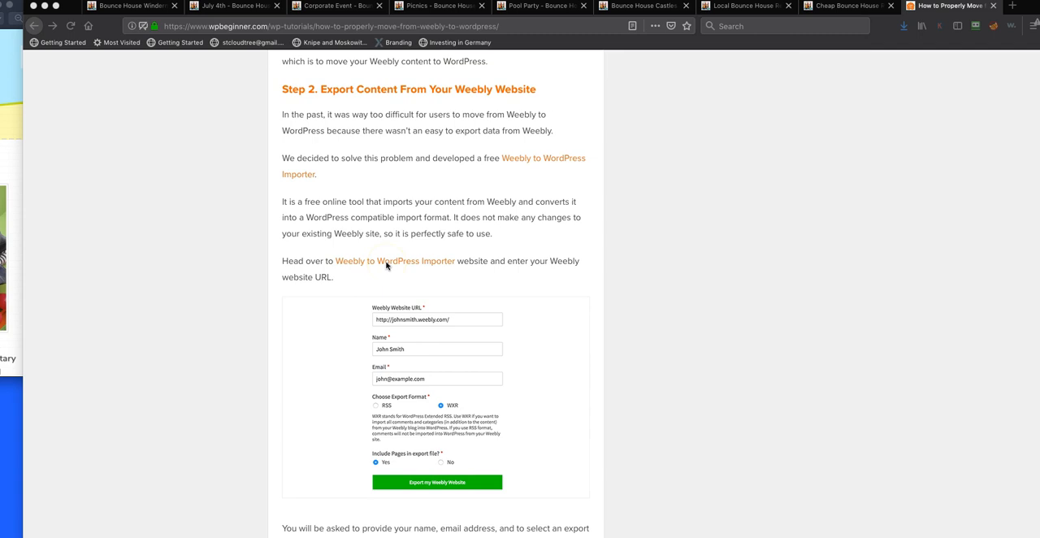
Open the Weebly to WordPress Importer linked in the guide's Step 2 and go to its website URL entry
{"action": "left_click", "coordinate": [387, 263]}
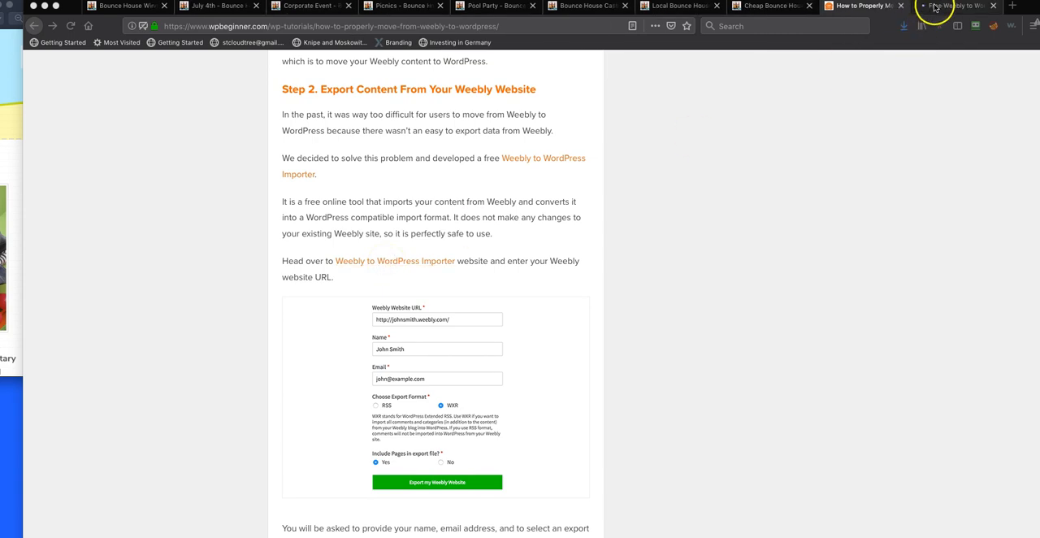
{"action": "left_click", "coordinate": [938, 7]}
{"action": "left_click", "coordinate": [460, 271]}
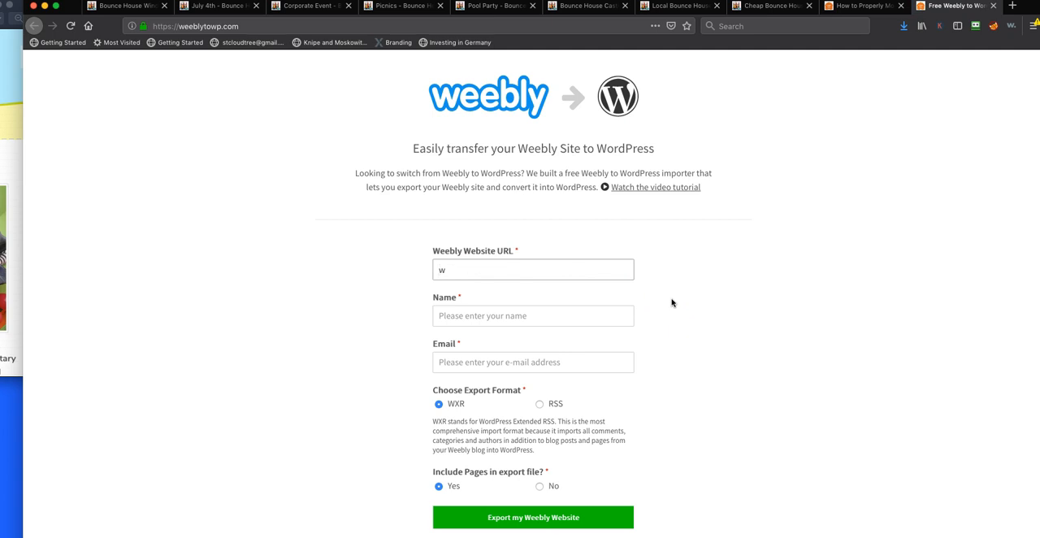
{"action": "type", "text": "http"}
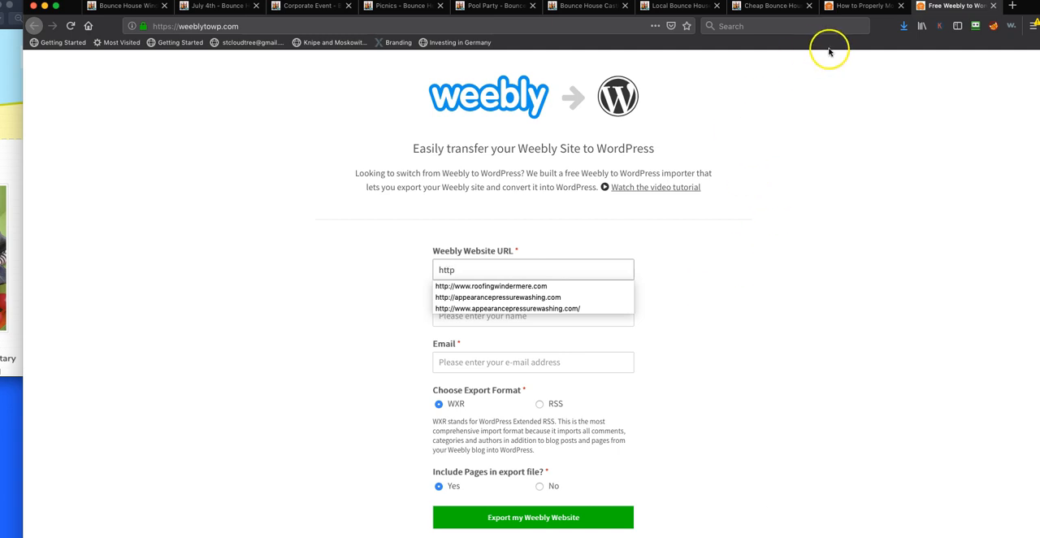
{"action": "left_click", "coordinate": [861, 5]}
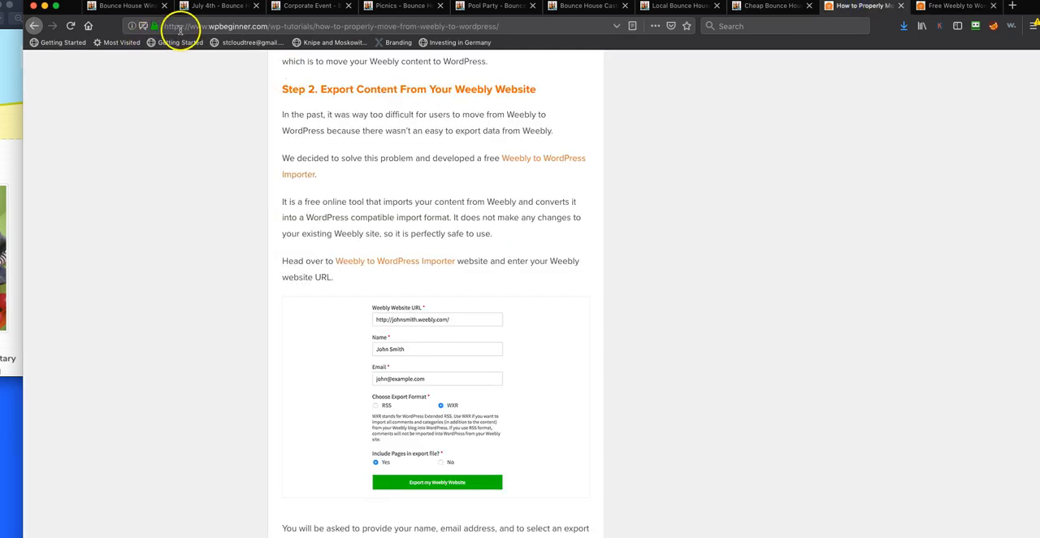
{"action": "left_click", "coordinate": [106, 6]}
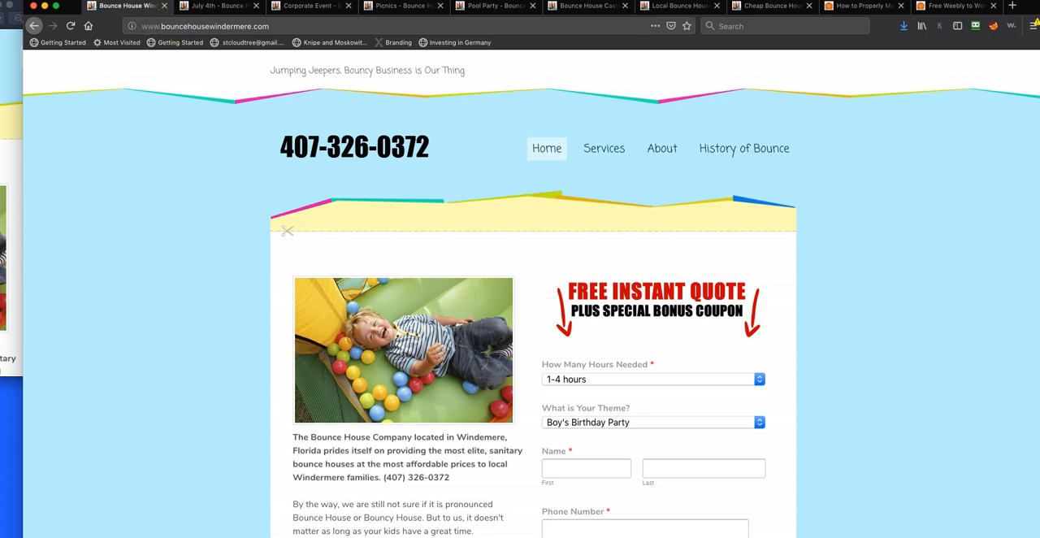
{"action": "left_click", "coordinate": [955, 6]}
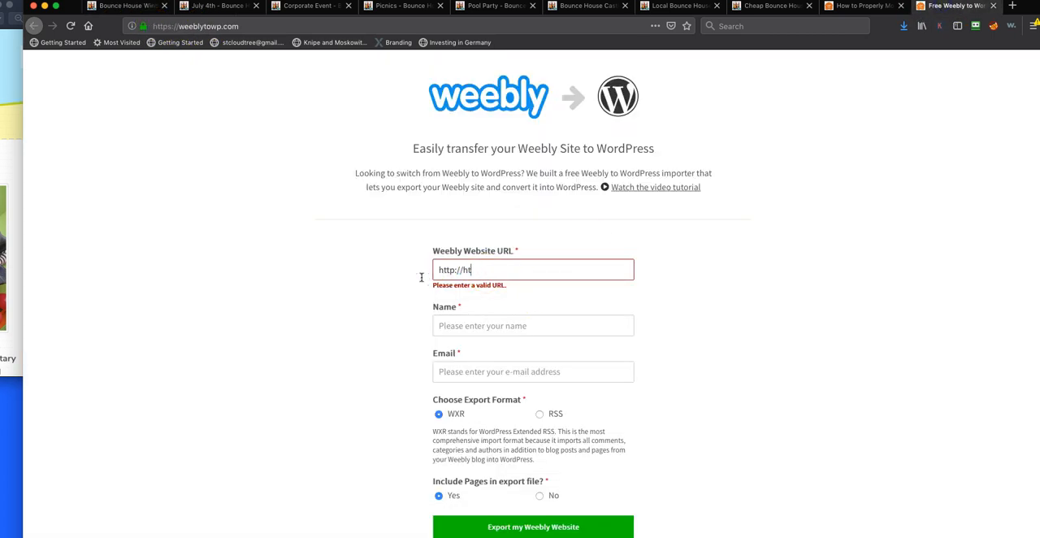
{"action": "key", "text": "BackSpace"}
{"action": "key", "text": "BackSpace"}
{"action": "key", "text": "BackSpace"}
{"action": "key", "text": "BackSpace"}
{"action": "key", "text": "BackSpace"}
{"action": "key", "text": "BackSpace"}
{"action": "type", "text": "www.bouncehousewindermere.com"}
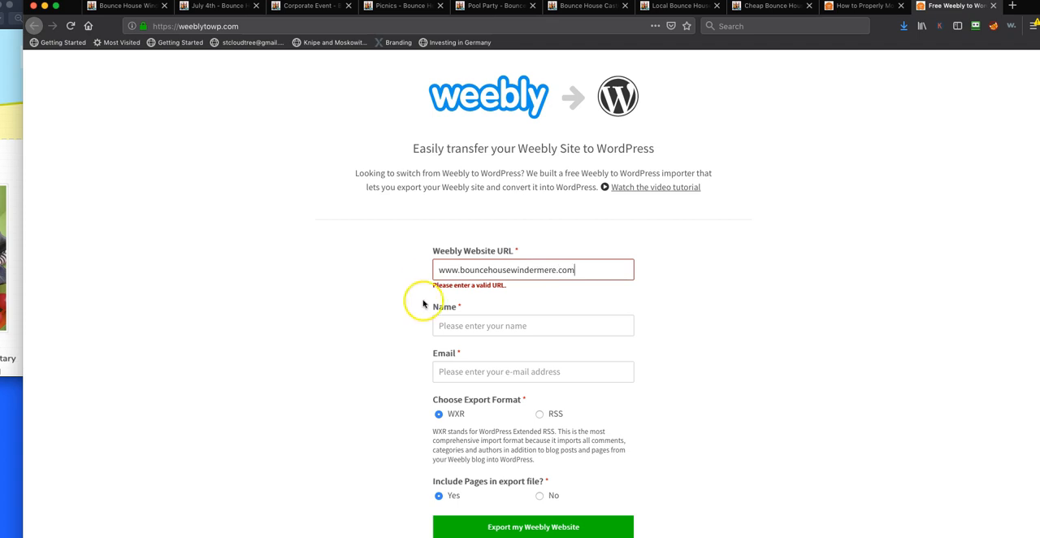
Fill in the contact's name and e-mail, and export the Weebly website in WXR format with pages included
{"action": "left_click", "coordinate": [486, 325]}
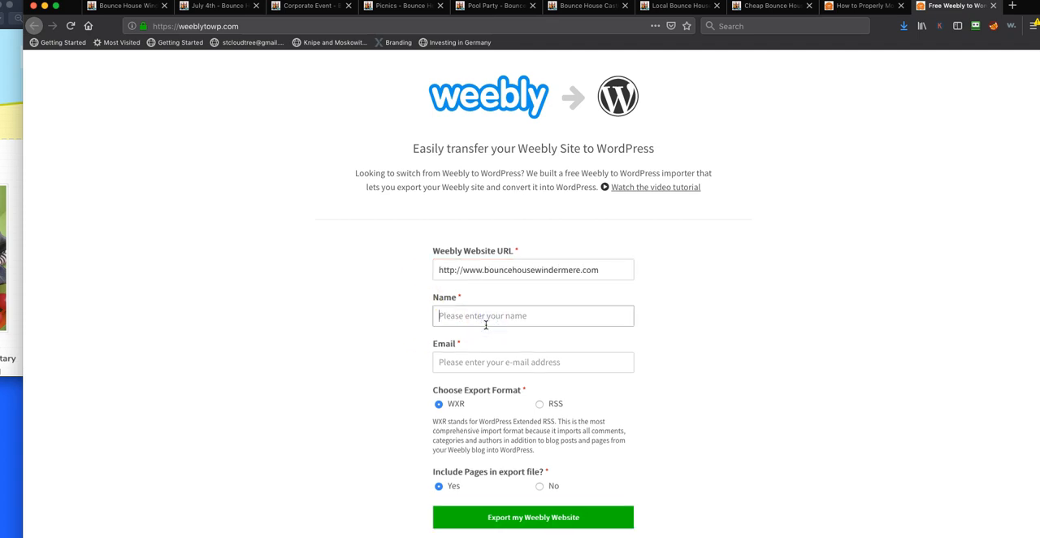
{"action": "key", "text": "Tab"}
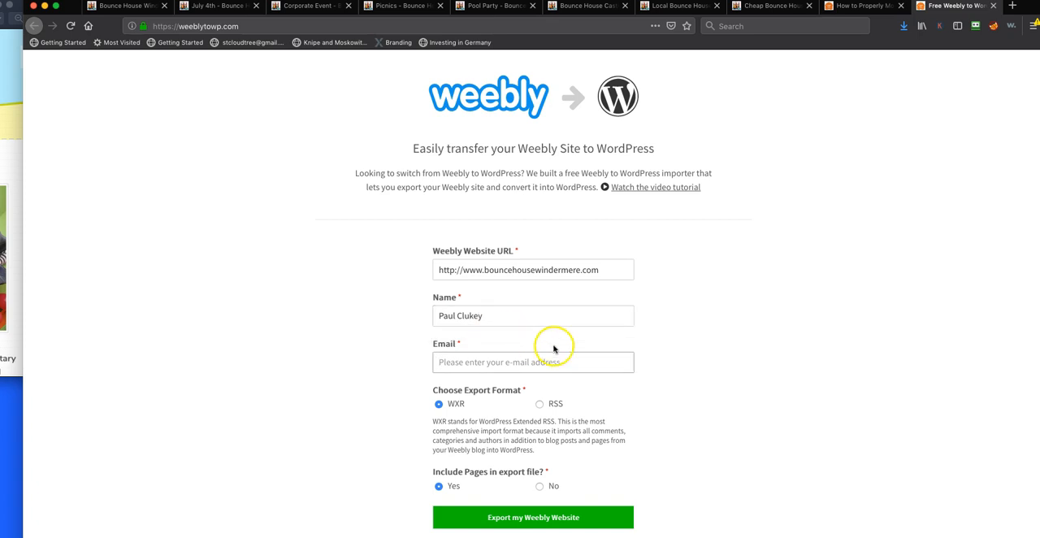
{"action": "scroll", "coordinate": [276, 428], "scroll_direction": "down", "scroll_amount": 3}
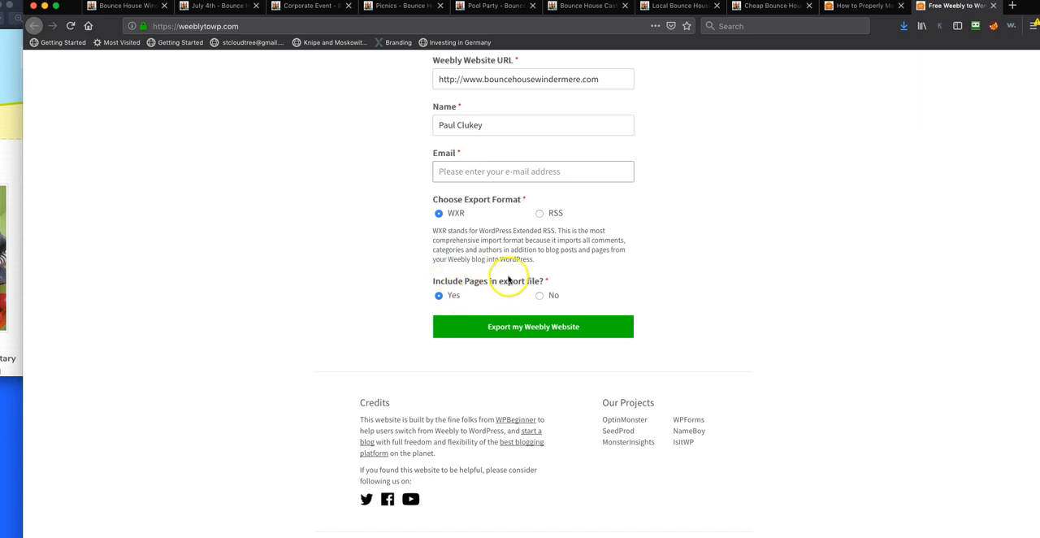
{"action": "left_click", "coordinate": [543, 326]}
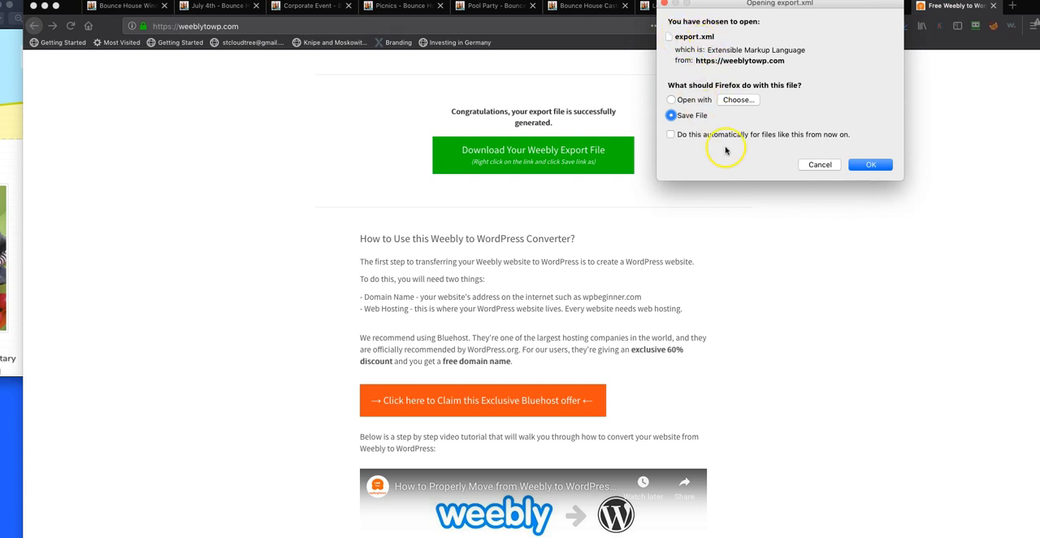
Save the generated Weebly export file export.xml to the computer
{"action": "left_click", "coordinate": [869, 168]}
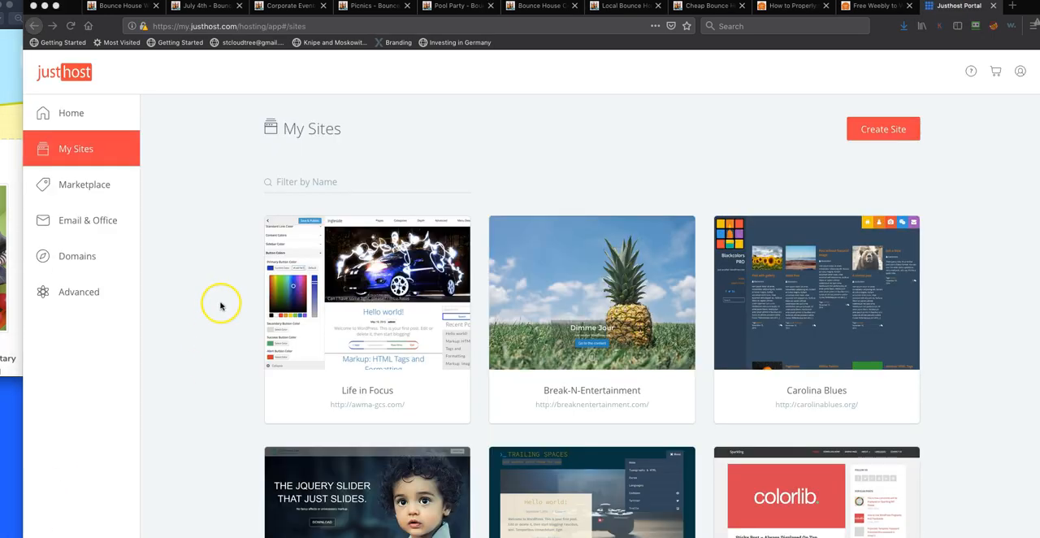
Go to the Justhost domain manager and open the page for assigning a domain to the cPanel account
{"action": "left_click", "coordinate": [82, 257]}
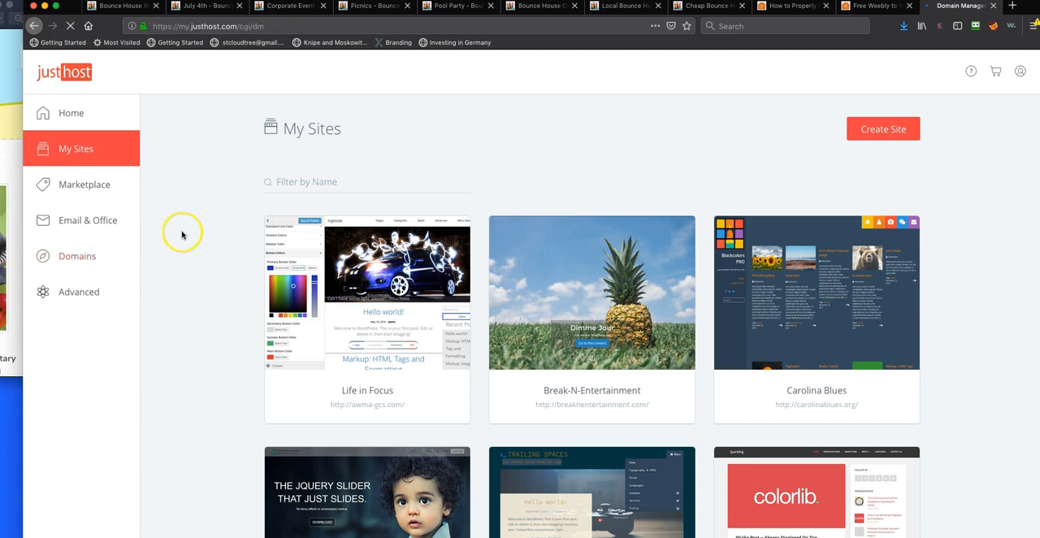
{"action": "scroll", "coordinate": [226, 310], "scroll_direction": "down", "scroll_amount": 2}
{"action": "scroll", "coordinate": [225, 311], "scroll_direction": "up", "scroll_amount": 2}
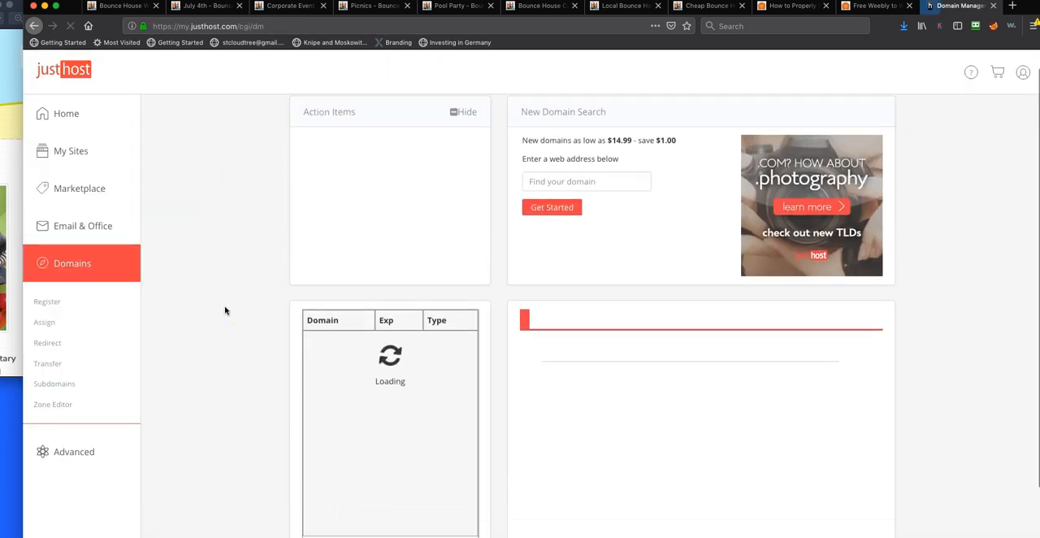
{"action": "scroll", "coordinate": [226, 311], "scroll_direction": "down", "scroll_amount": 2}
{"action": "scroll", "coordinate": [230, 363], "scroll_direction": "up", "scroll_amount": 1}
{"action": "scroll", "coordinate": [229, 363], "scroll_direction": "up", "scroll_amount": 2}
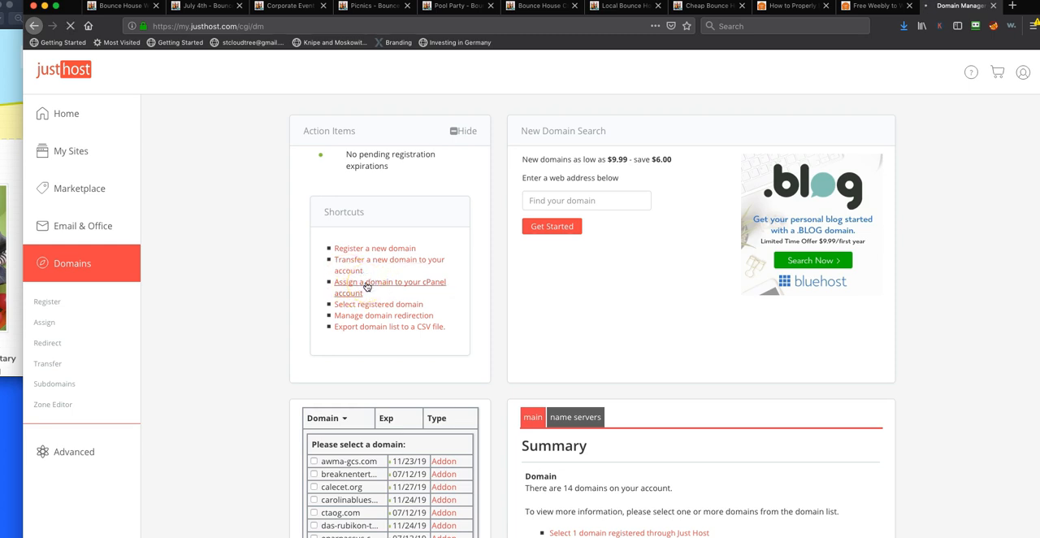
{"action": "left_click", "coordinate": [366, 287]}
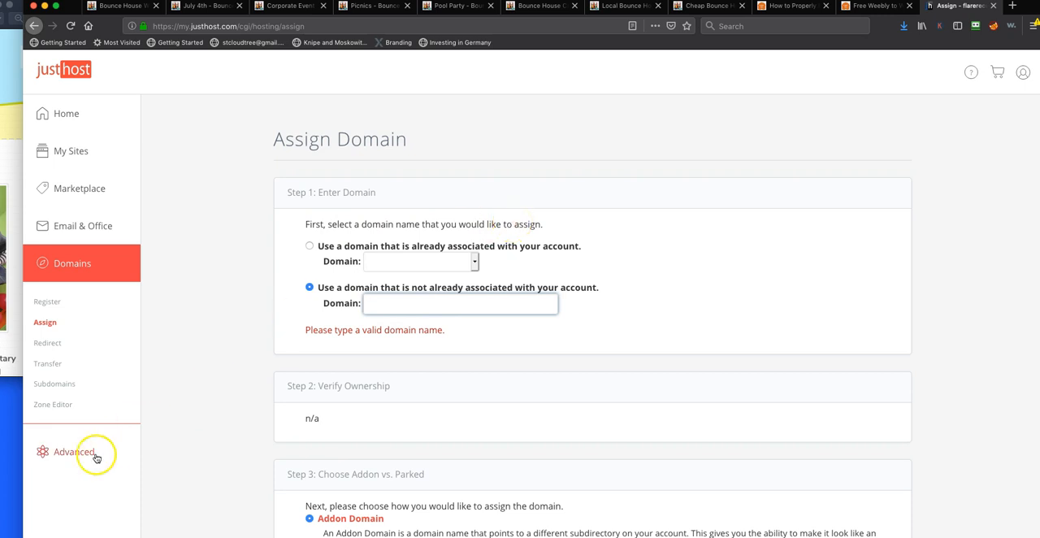
Open the Justhost account's advanced cPanel and look through its files, databases, email, metrics, security and software sections
{"action": "left_click", "coordinate": [70, 458]}
{"action": "left_click", "coordinate": [961, 9]}
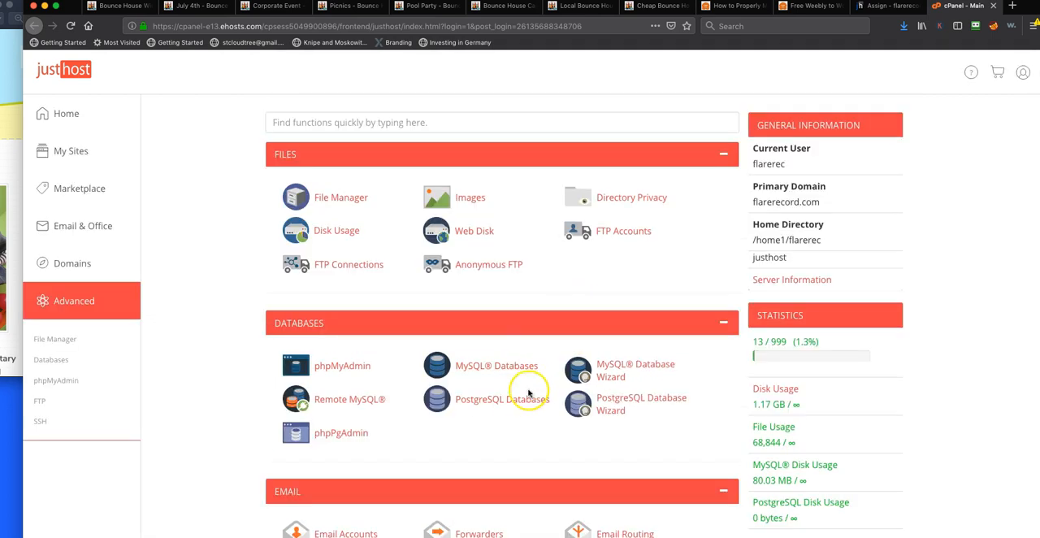
{"action": "scroll", "coordinate": [529, 400], "scroll_direction": "down", "scroll_amount": 1}
{"action": "scroll", "coordinate": [529, 400], "scroll_direction": "down", "scroll_amount": 5}
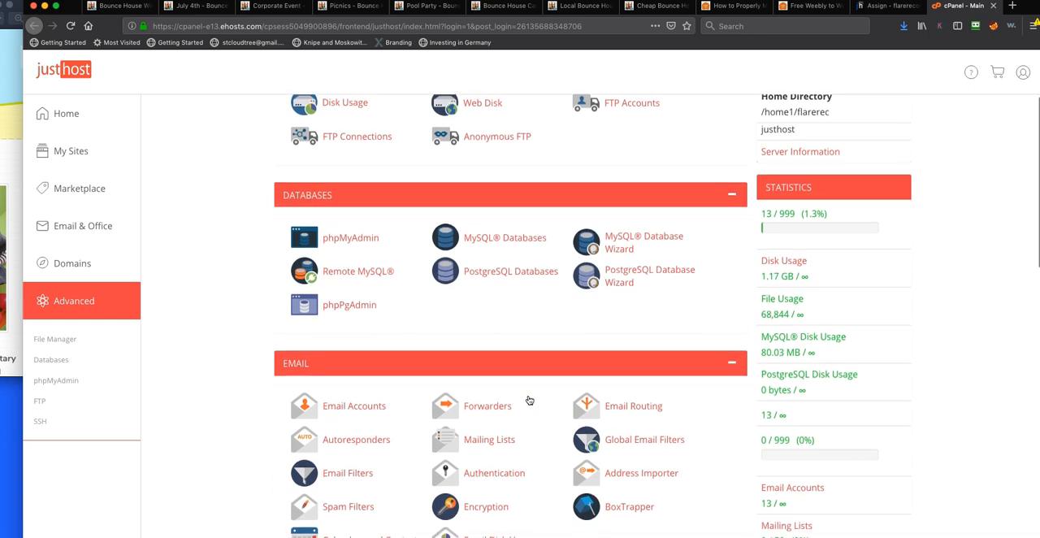
{"action": "scroll", "coordinate": [529, 399], "scroll_direction": "down", "scroll_amount": 8}
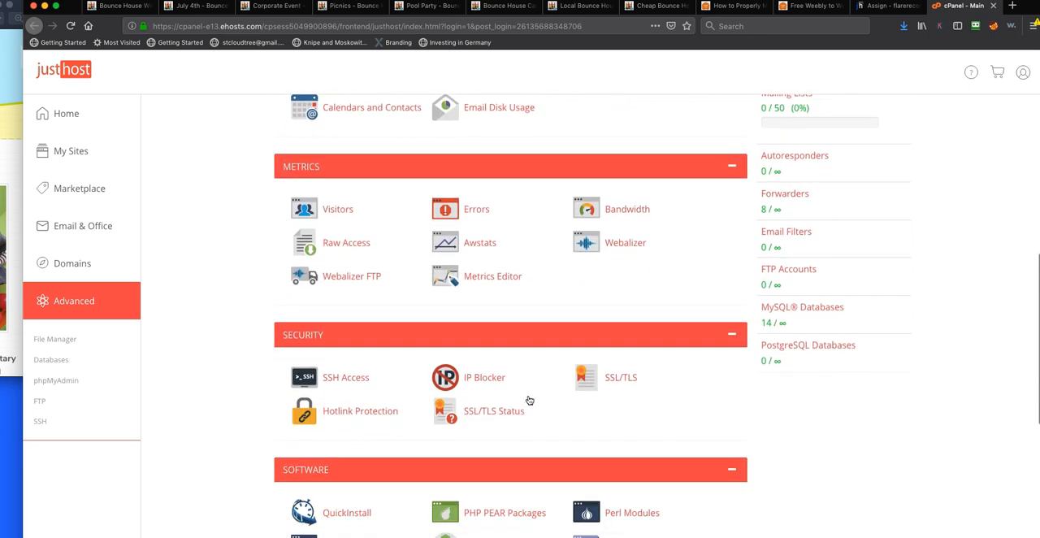
{"action": "scroll", "coordinate": [529, 400], "scroll_direction": "down", "scroll_amount": 6}
{"action": "scroll", "coordinate": [529, 399], "scroll_direction": "up", "scroll_amount": 6}
{"action": "scroll", "coordinate": [529, 400], "scroll_direction": "up", "scroll_amount": 13}
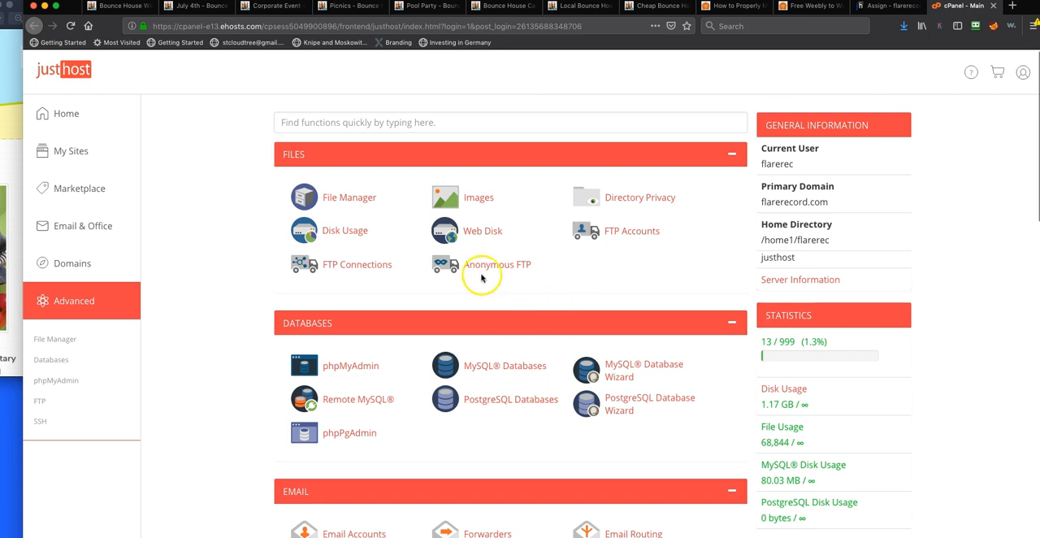
{"action": "scroll", "coordinate": [573, 373], "scroll_direction": "down", "scroll_amount": 2}
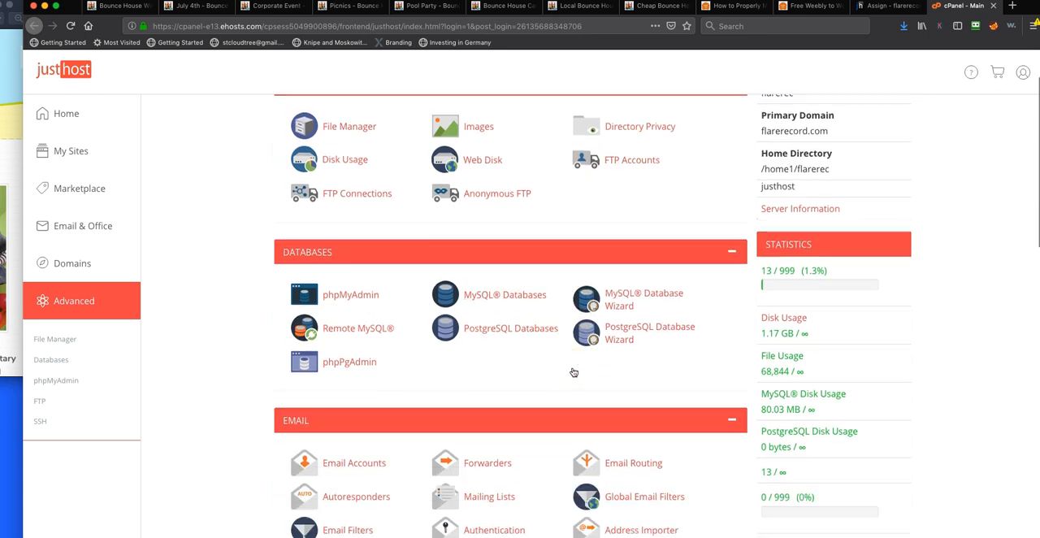
{"action": "scroll", "coordinate": [571, 372], "scroll_direction": "down", "scroll_amount": 1}
{"action": "scroll", "coordinate": [571, 372], "scroll_direction": "up", "scroll_amount": 3}
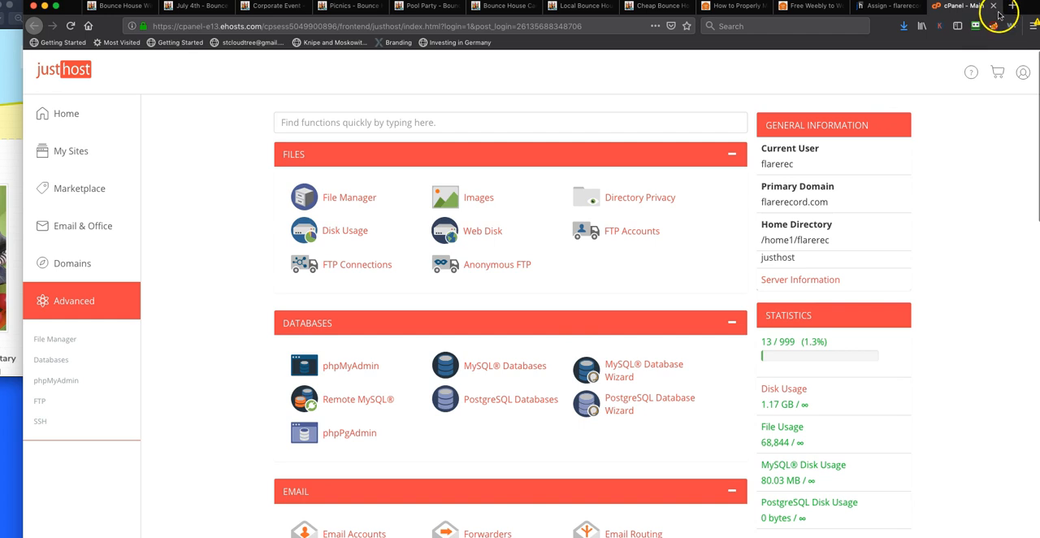
Look over the cPanel of the other hosting account, thedigitalpathologywiki.com, and open its Addon Domains page
{"action": "left_click", "coordinate": [991, 33]}
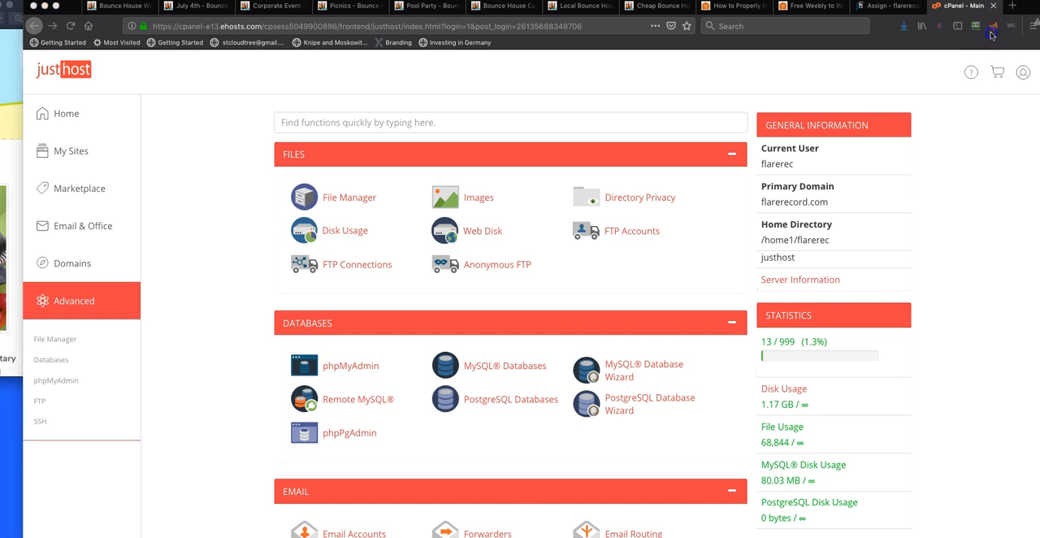
{"action": "left_click_drag", "start_coordinate": [991, 35], "coordinate": [1003, 16]}
{"action": "scroll", "coordinate": [754, 110], "scroll_direction": "down", "scroll_amount": 3}
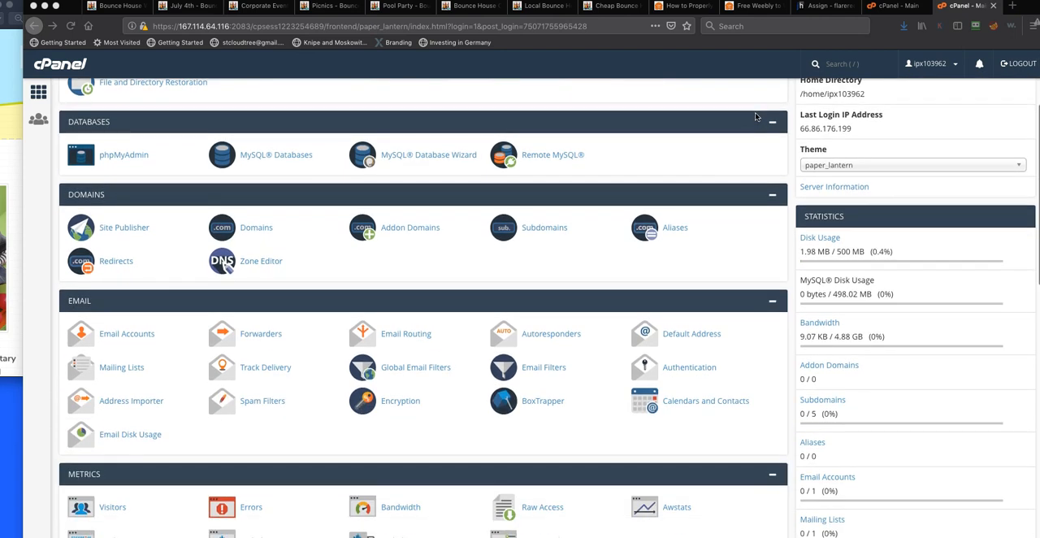
{"action": "scroll", "coordinate": [437, 132], "scroll_direction": "up", "scroll_amount": 5}
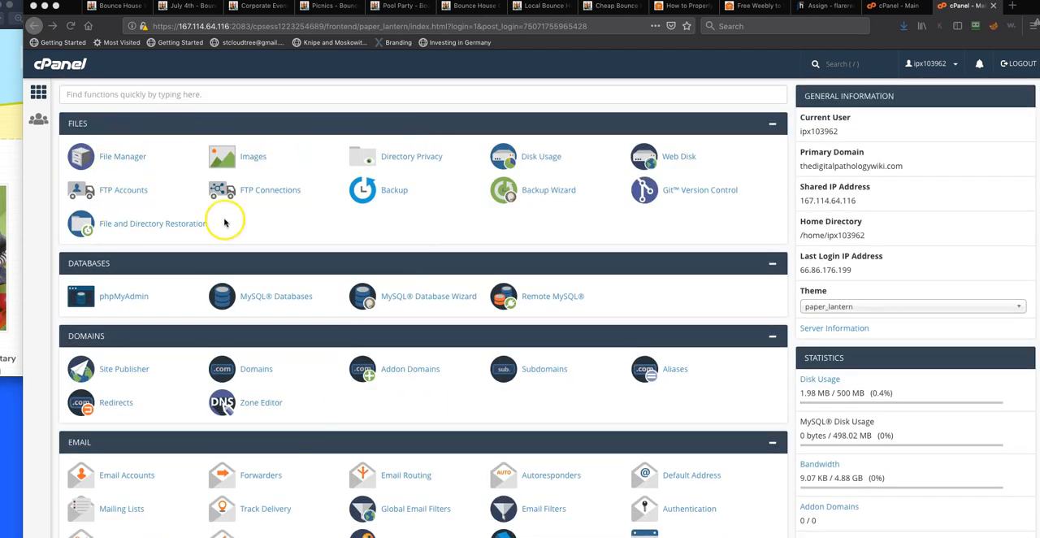
{"action": "scroll", "coordinate": [343, 337], "scroll_direction": "down", "scroll_amount": 1}
{"action": "left_click", "coordinate": [409, 361]}
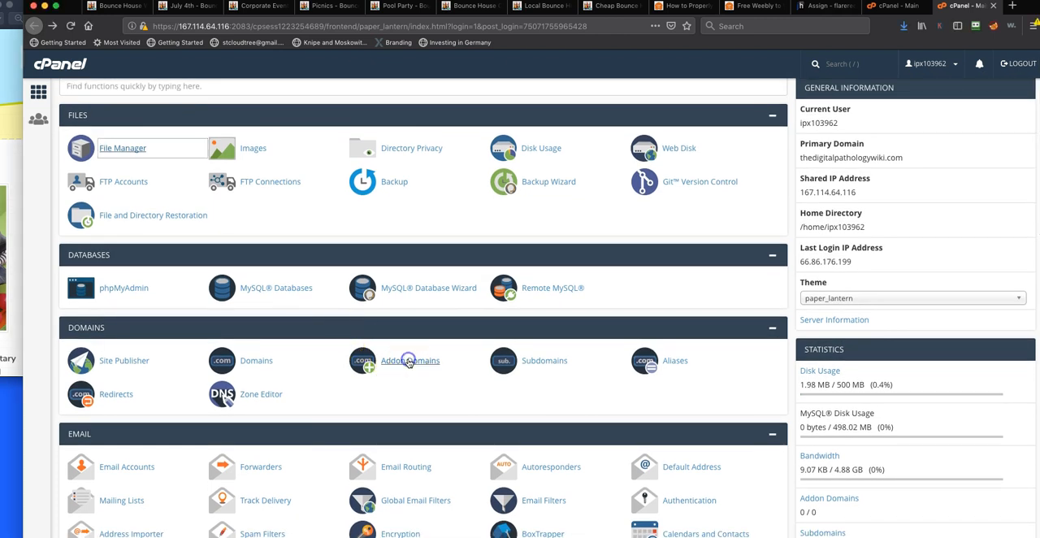
{"action": "left_click", "coordinate": [409, 360]}
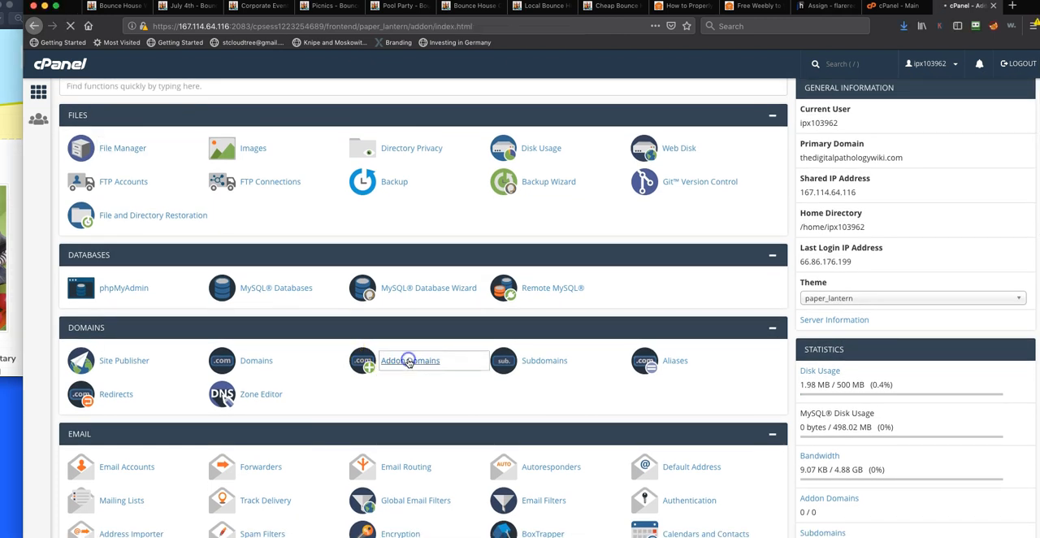
Fill in newsite.com as an example addon domain, and close this cPanel without adding it
{"action": "left_click", "coordinate": [127, 208]}
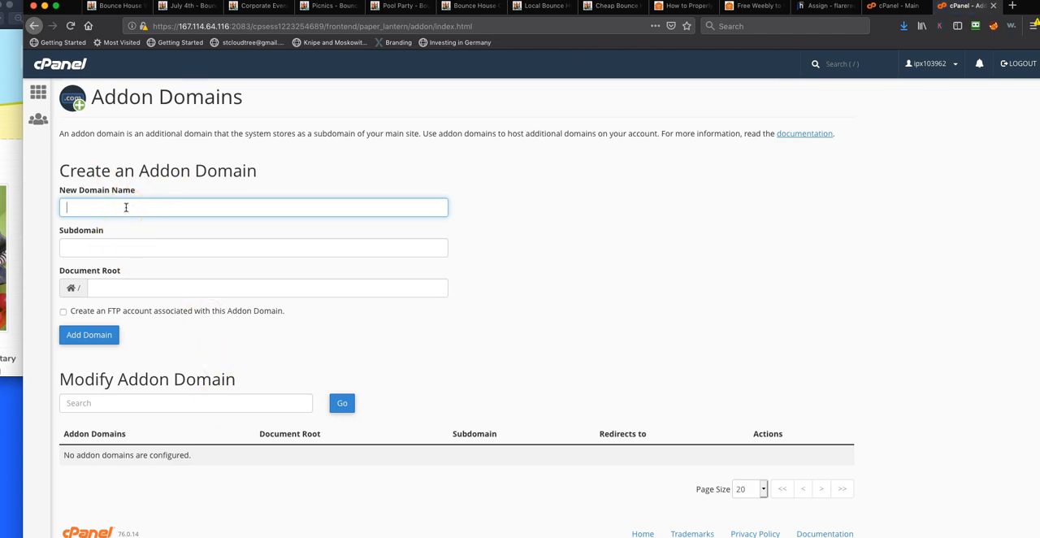
{"action": "type", "text": "newslte.com"}
{"action": "key", "text": "Tab"}
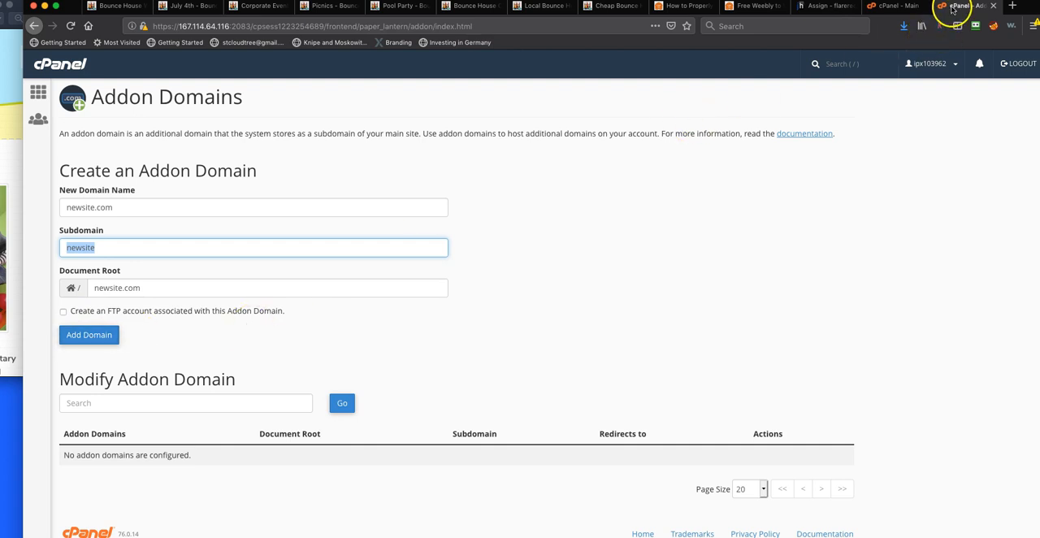
{"action": "left_click", "coordinate": [993, 6]}
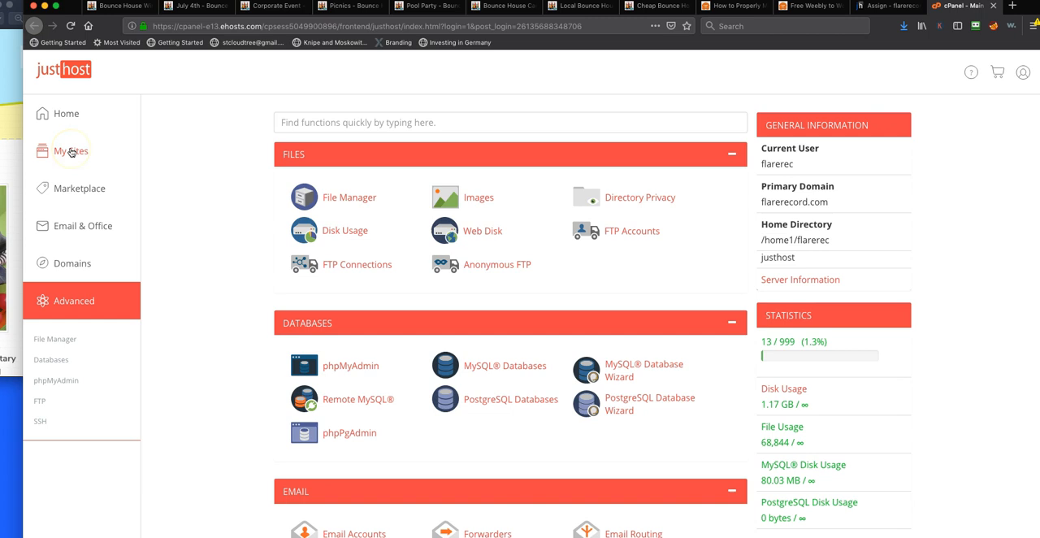
Return to Justhost's Assign Domain page and enter bouncehousewindermere.com as a domain not already associated with the account
{"action": "left_click", "coordinate": [885, 6]}
{"action": "left_click", "coordinate": [436, 302]}
{"action": "type", "text": "w"}
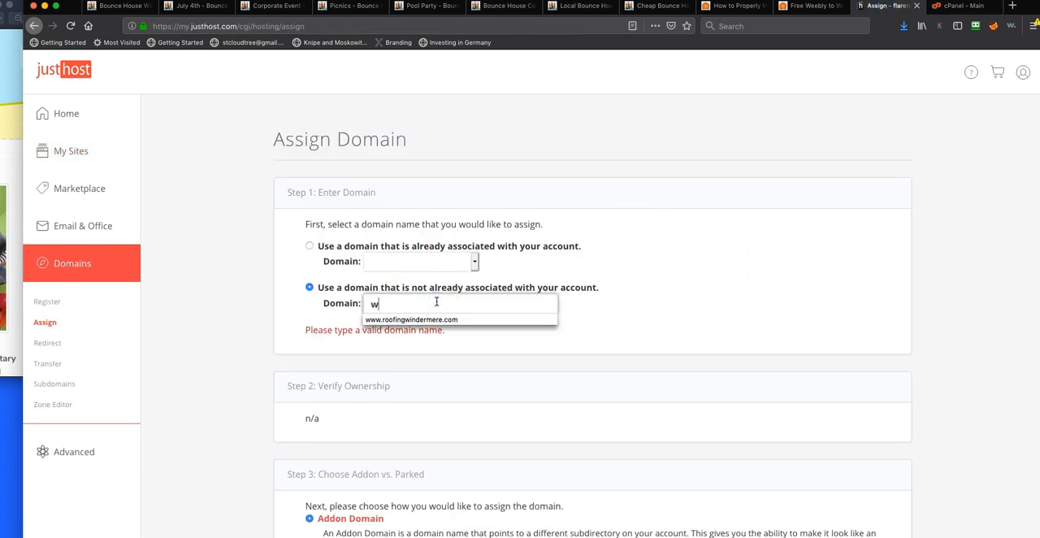
{"action": "type", "text": "ww.boun"}
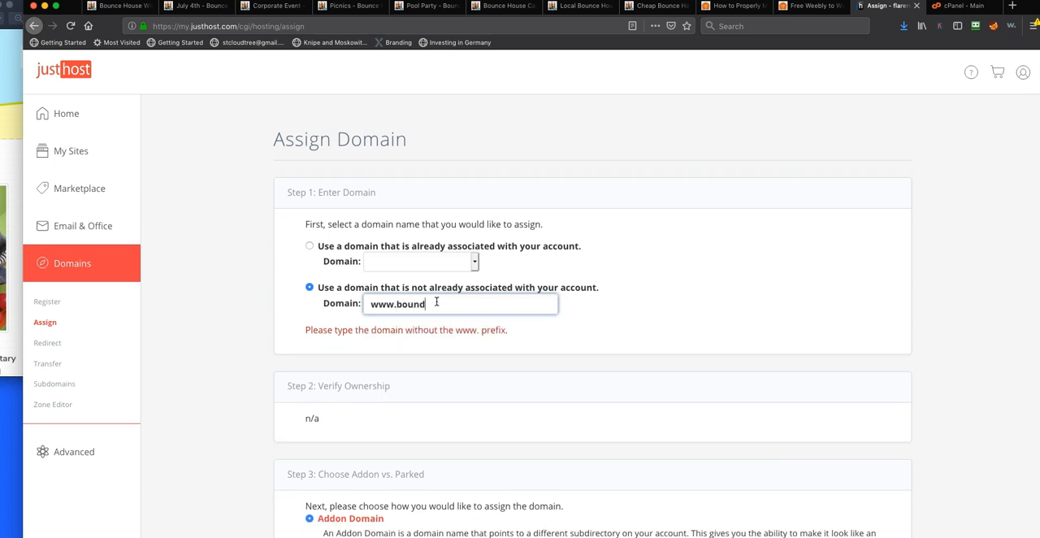
{"action": "type", "text": "cehousewindermere.com"}
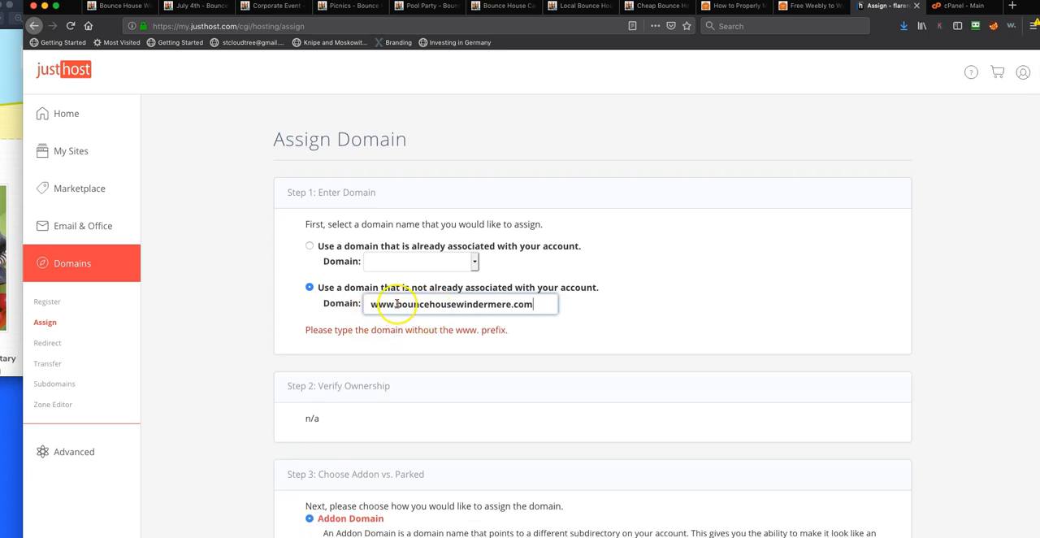
{"action": "key", "text": "BackSpace"}
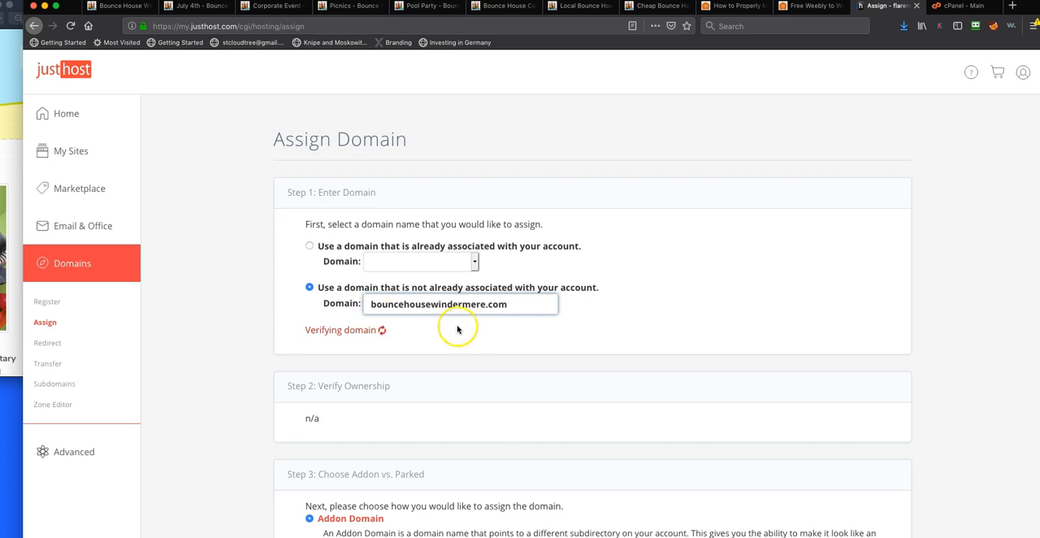
Review the domain ownership verification options and select the required nameservers NS1.JUSTHOST.COM, NS2.JUSTHOST.COM
{"action": "scroll", "coordinate": [499, 301], "scroll_direction": "down", "scroll_amount": 1}
{"action": "scroll", "coordinate": [503, 303], "scroll_direction": "down", "scroll_amount": 1}
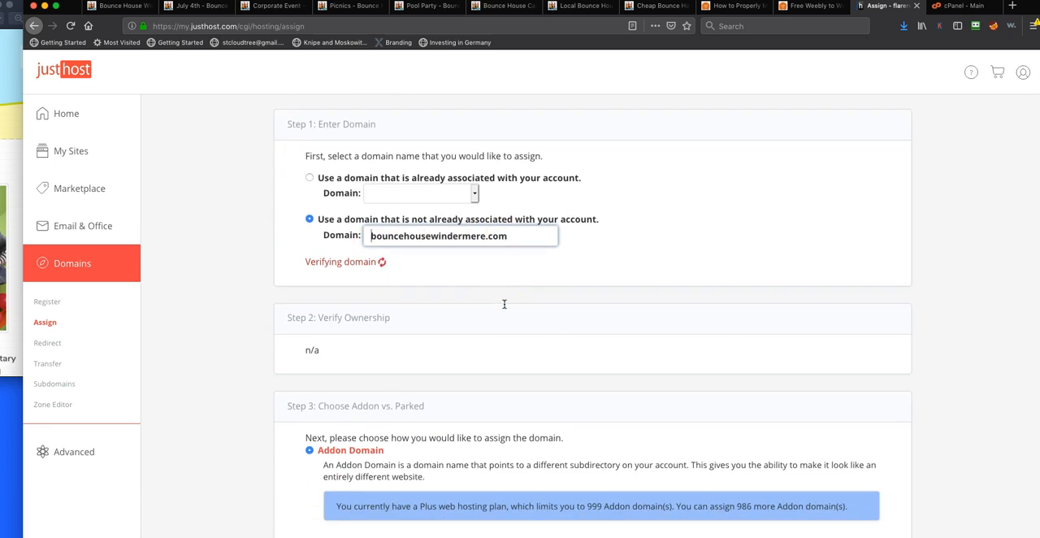
{"action": "scroll", "coordinate": [508, 346], "scroll_direction": "down", "scroll_amount": 1}
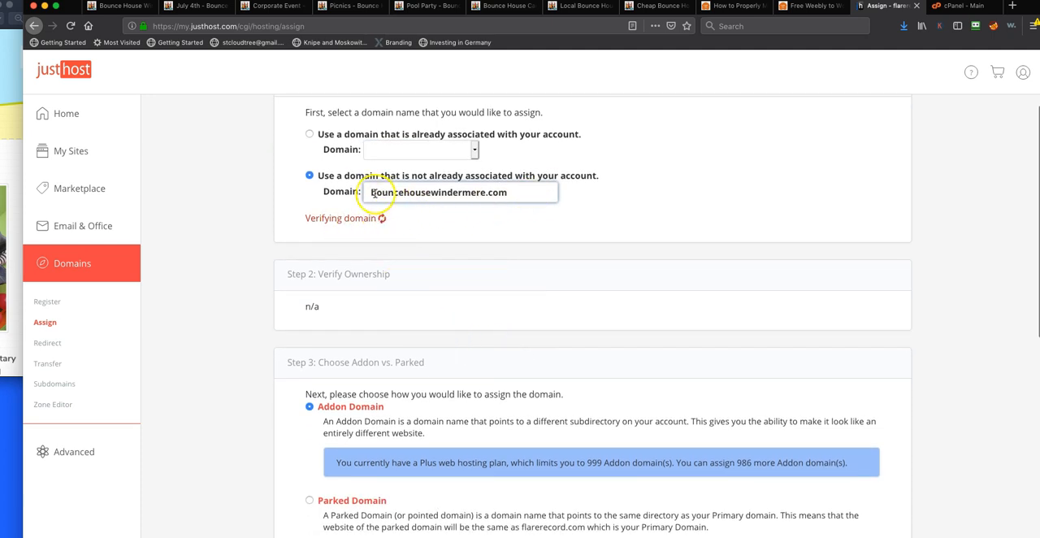
{"action": "scroll", "coordinate": [480, 260], "scroll_direction": "down", "scroll_amount": 1}
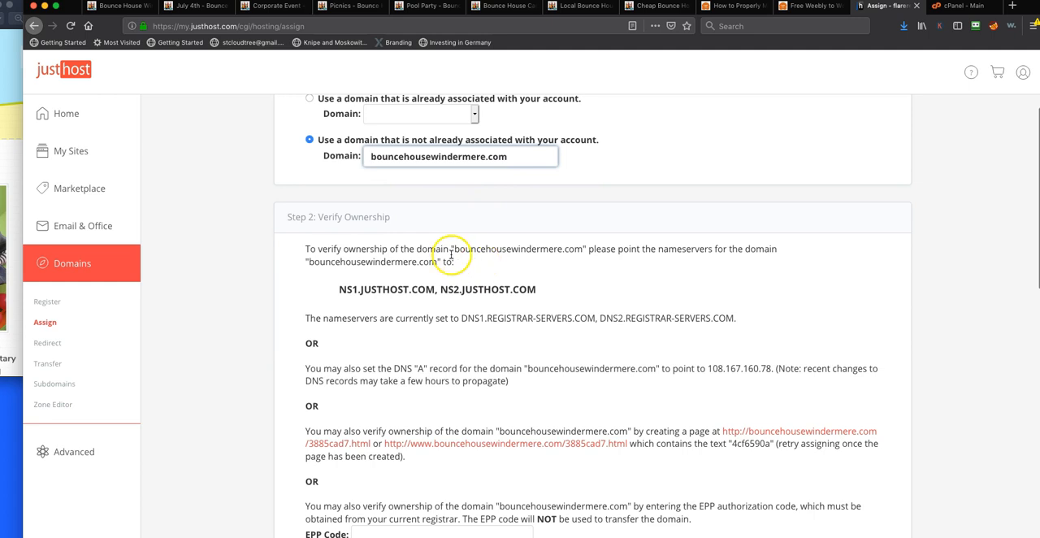
{"action": "left_click_drag", "start_coordinate": [338, 289], "coordinate": [542, 290]}
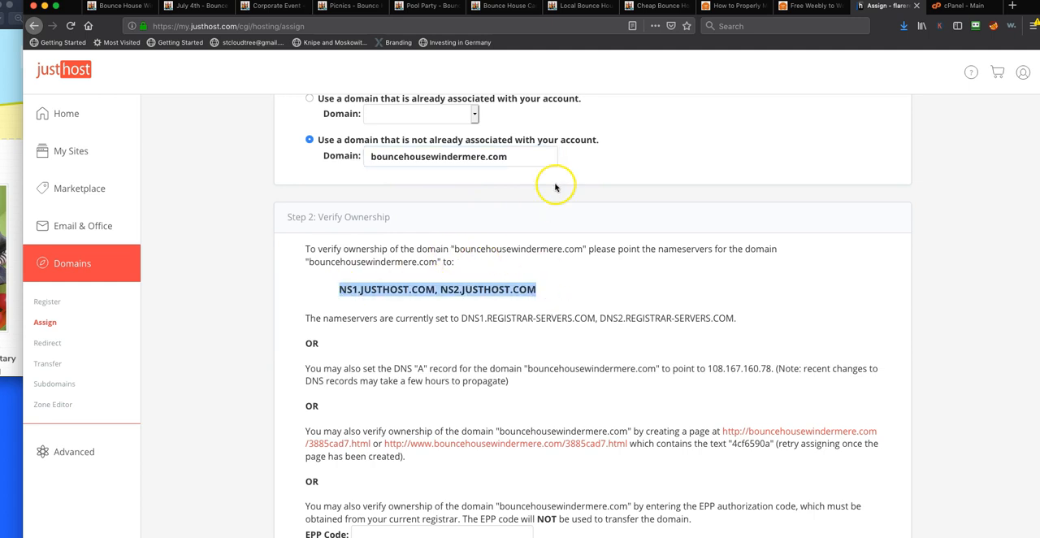
Look up bouncehousewindermere.com on who.is in a new browser tab to check its registrar
{"action": "left_click", "coordinate": [1012, 5]}
{"action": "type", "text": "who.is"}
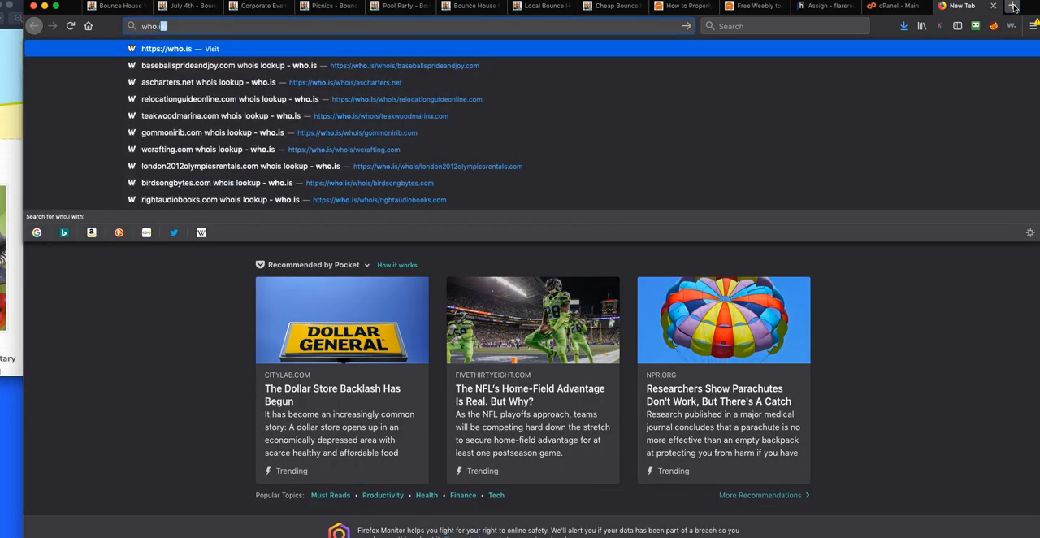
{"action": "key", "text": "Return"}
{"action": "left_click", "coordinate": [477, 169]}
{"action": "type", "text": "bounce"}
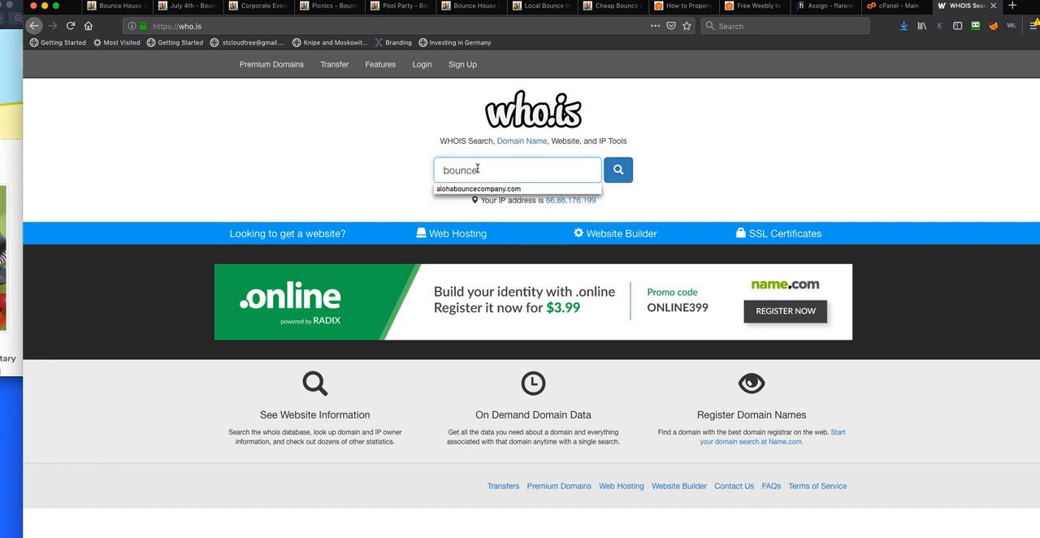
{"action": "type", "text": "housewindermere.c"}
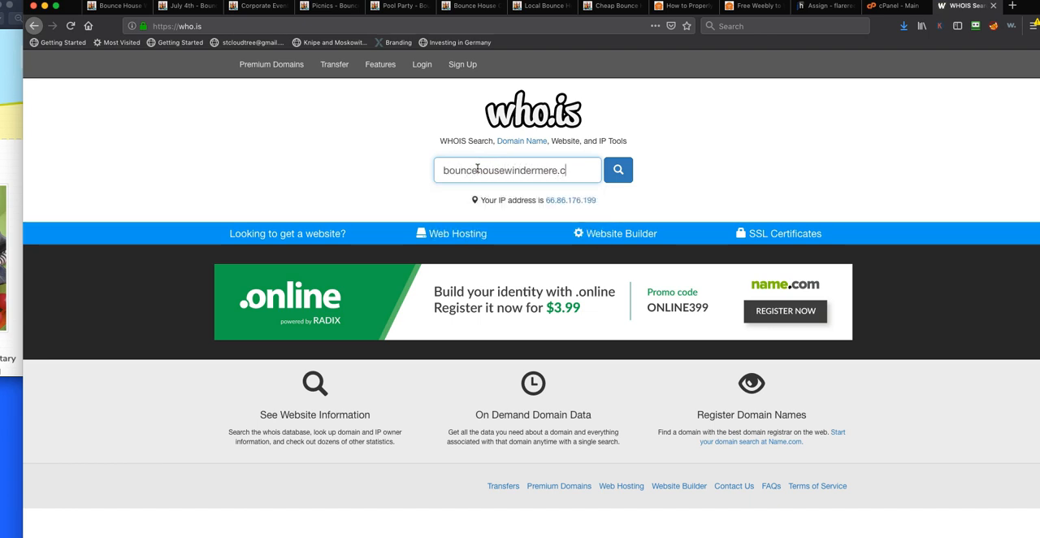
{"action": "type", "text": "om"}
{"action": "key", "text": "Return"}
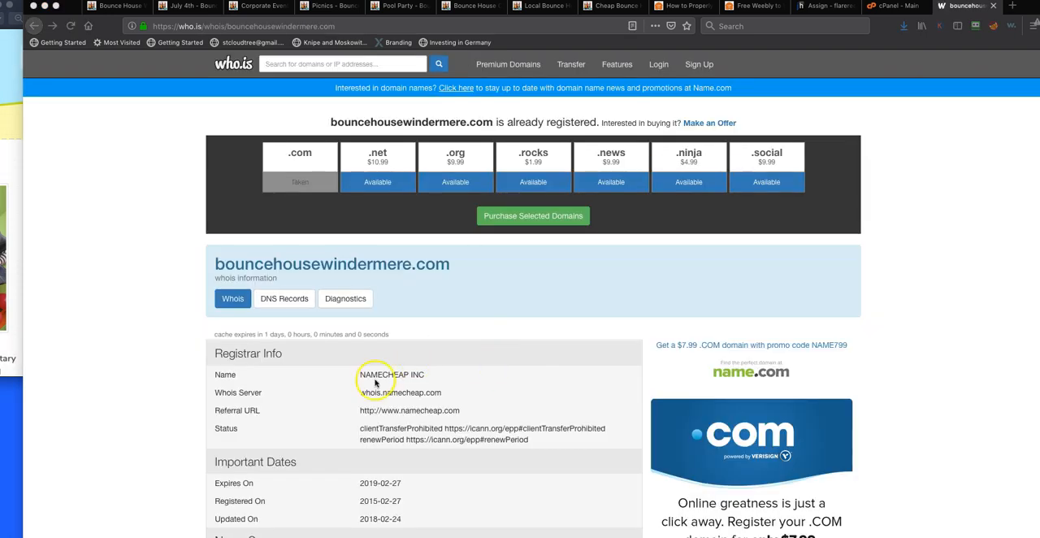
Sign in to Namecheap in a new browser tab and open the management details of bouncehousewindermere.com from the domain list
{"action": "left_click", "coordinate": [1012, 7]}
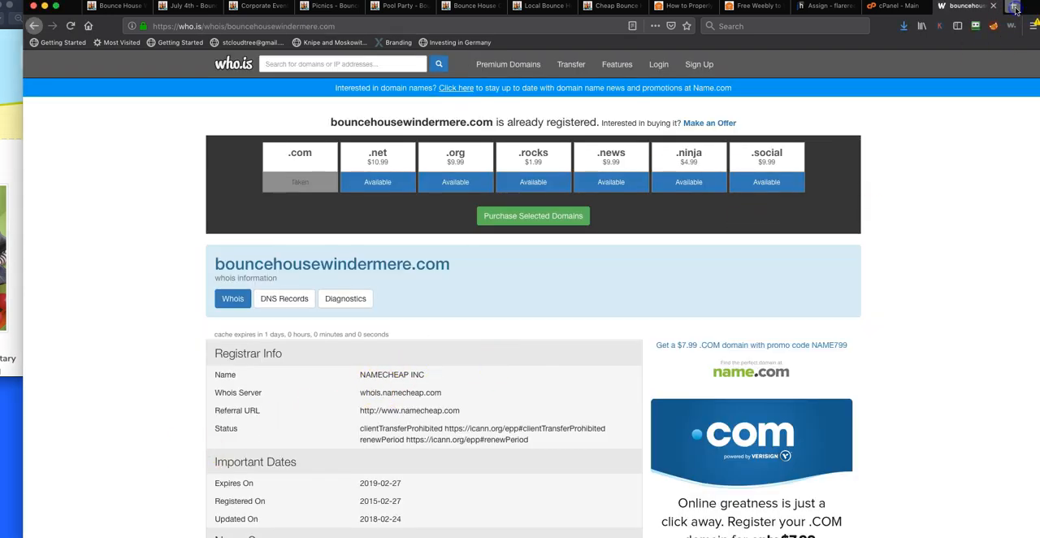
{"action": "type", "text": "namecheap.com"}
{"action": "key", "text": "Return"}
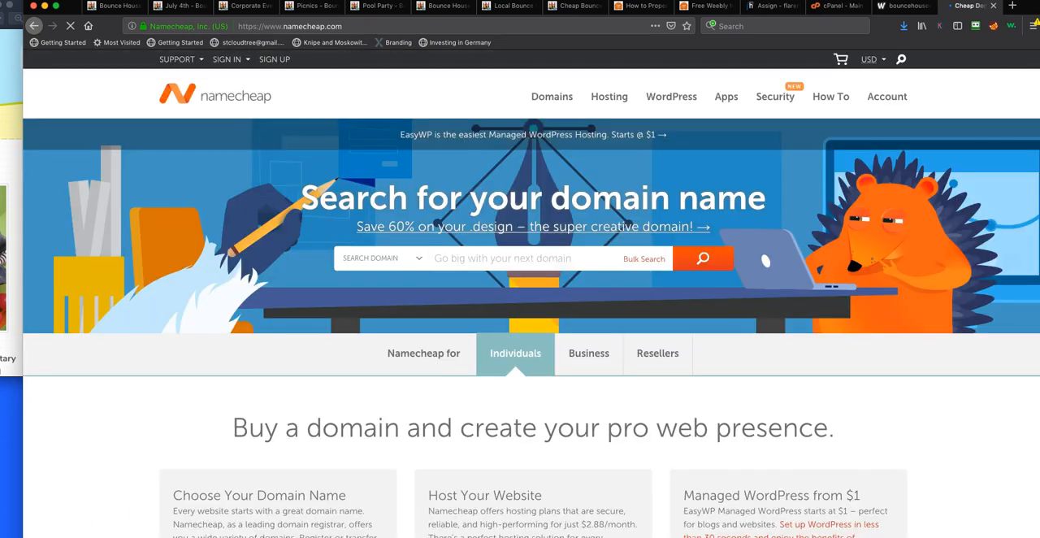
{"action": "left_click", "coordinate": [227, 59]}
{"action": "left_click", "coordinate": [250, 96]}
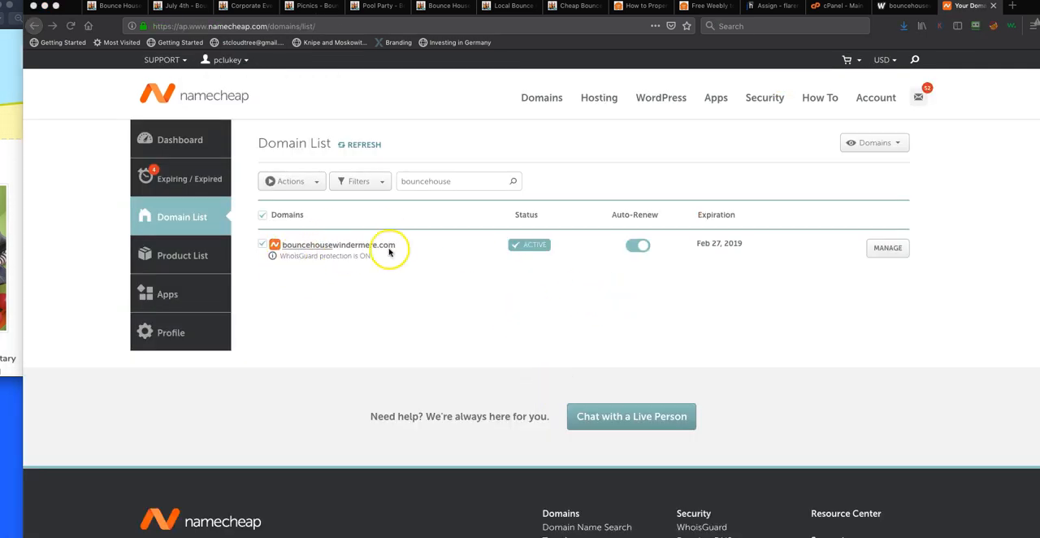
{"action": "left_click", "coordinate": [889, 252]}
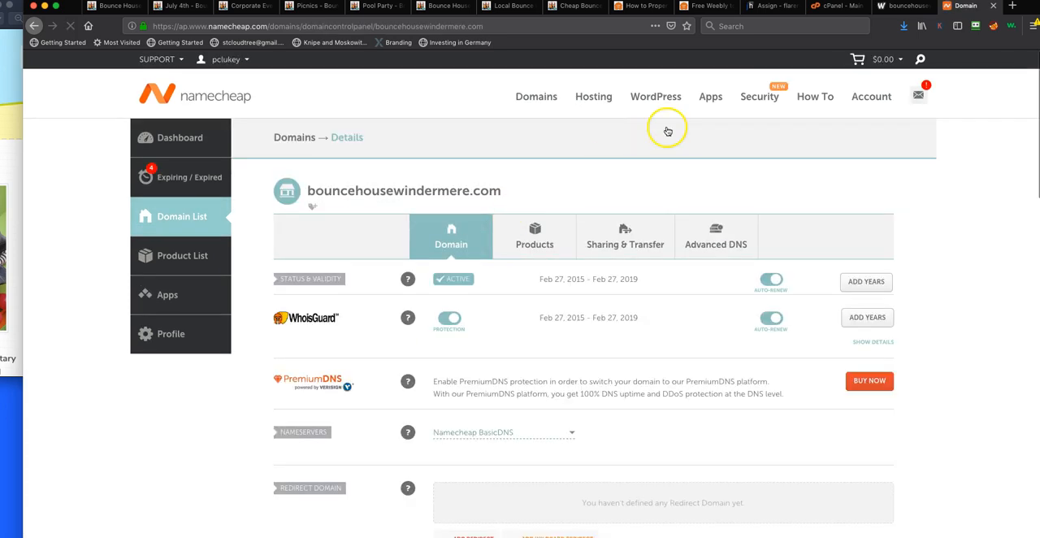
Recheck the required nameservers on Justhost's Assign Domain page and return to the Namecheap domain details
{"action": "left_click", "coordinate": [767, 6]}
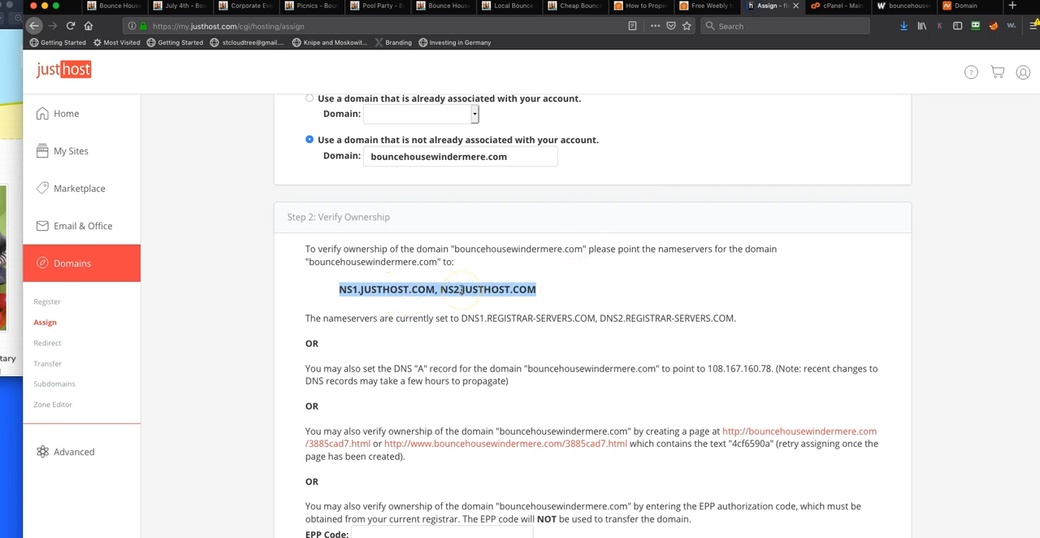
{"action": "left_click", "coordinate": [964, 6]}
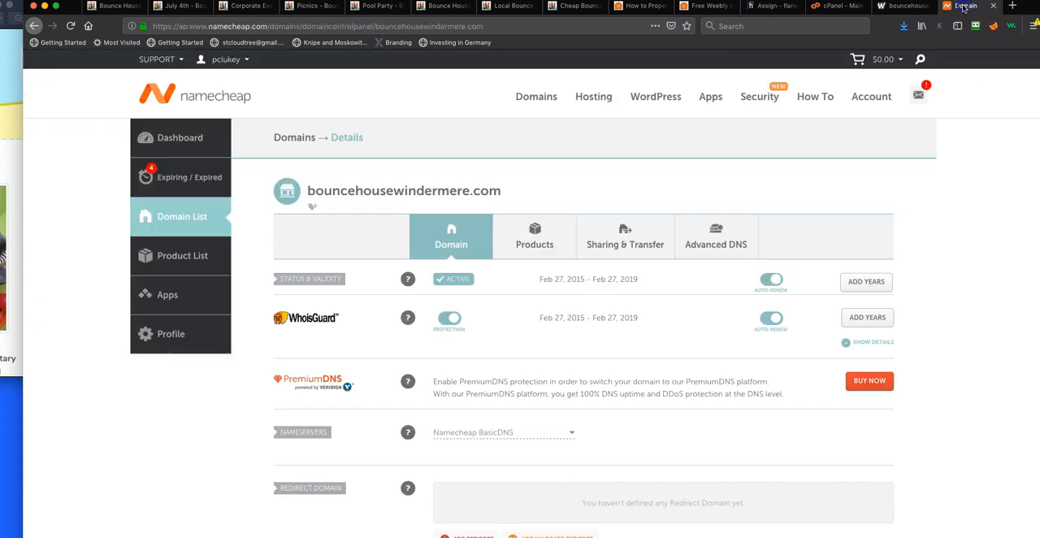
{"action": "scroll", "coordinate": [468, 404], "scroll_direction": "up", "scroll_amount": 5}
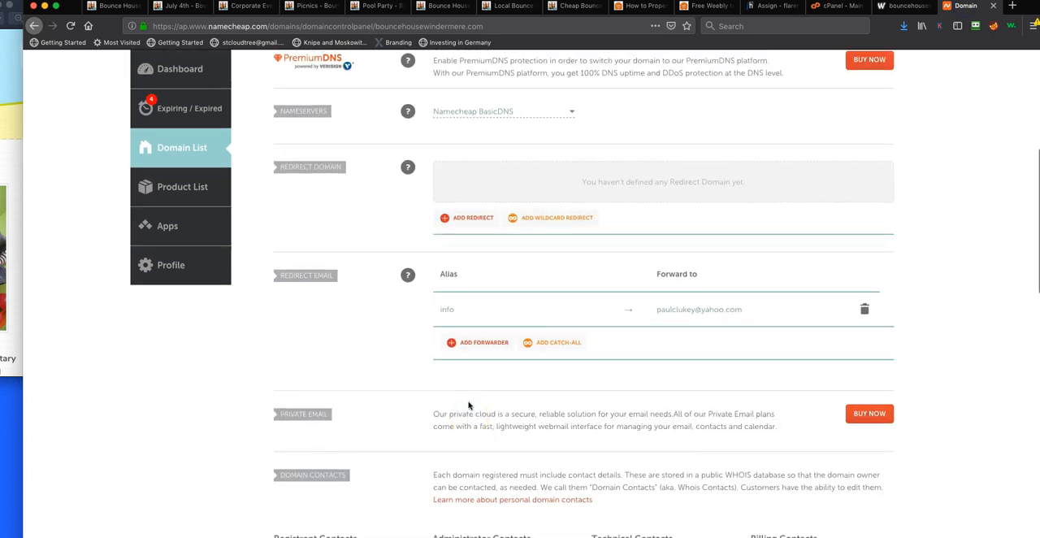
Delete the @ and www A records from the Advanced DNS host records of bouncehousewindermere.com
{"action": "left_click", "coordinate": [727, 211]}
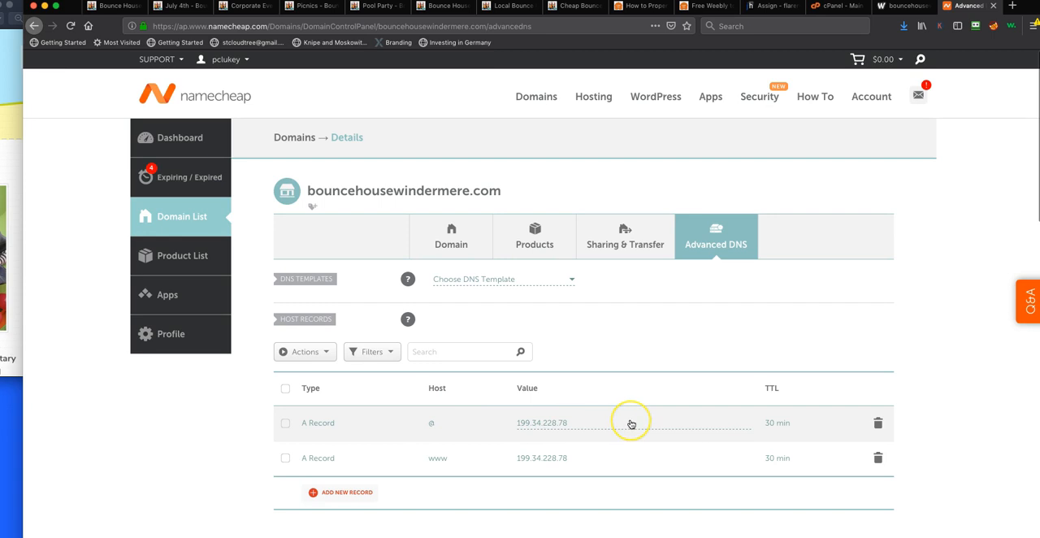
{"action": "scroll", "coordinate": [631, 423], "scroll_direction": "down", "scroll_amount": 2}
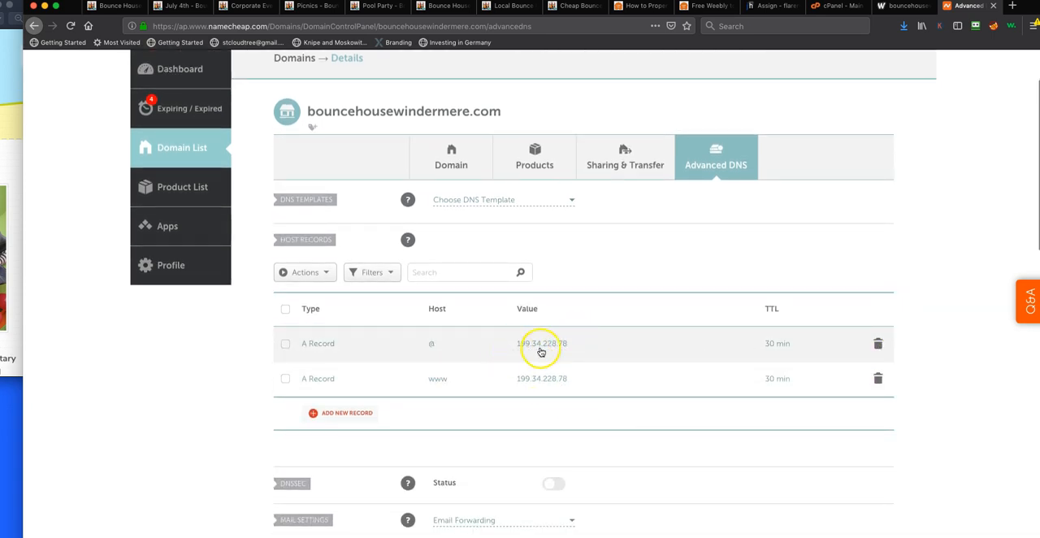
{"action": "left_click", "coordinate": [879, 344]}
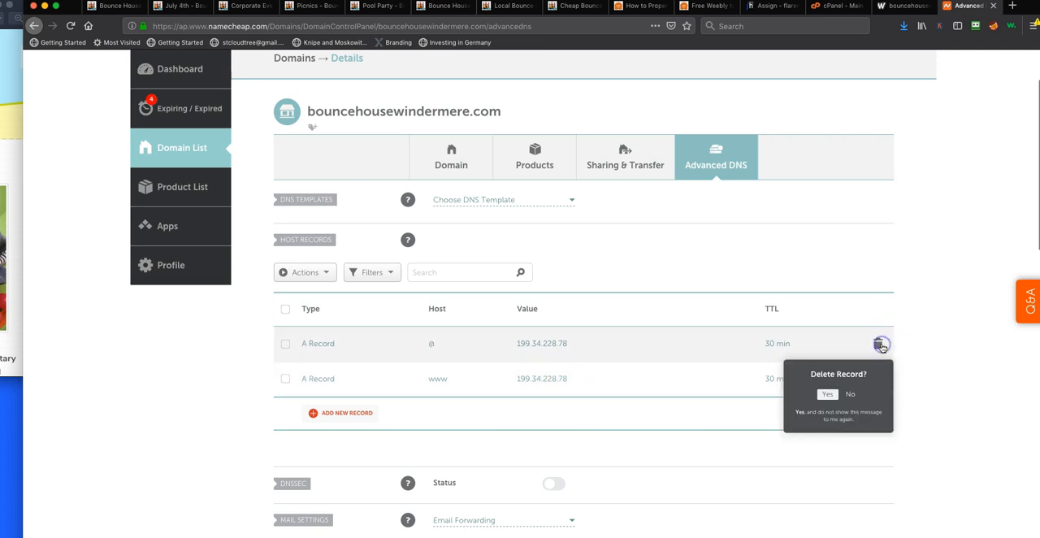
{"action": "left_click", "coordinate": [829, 394]}
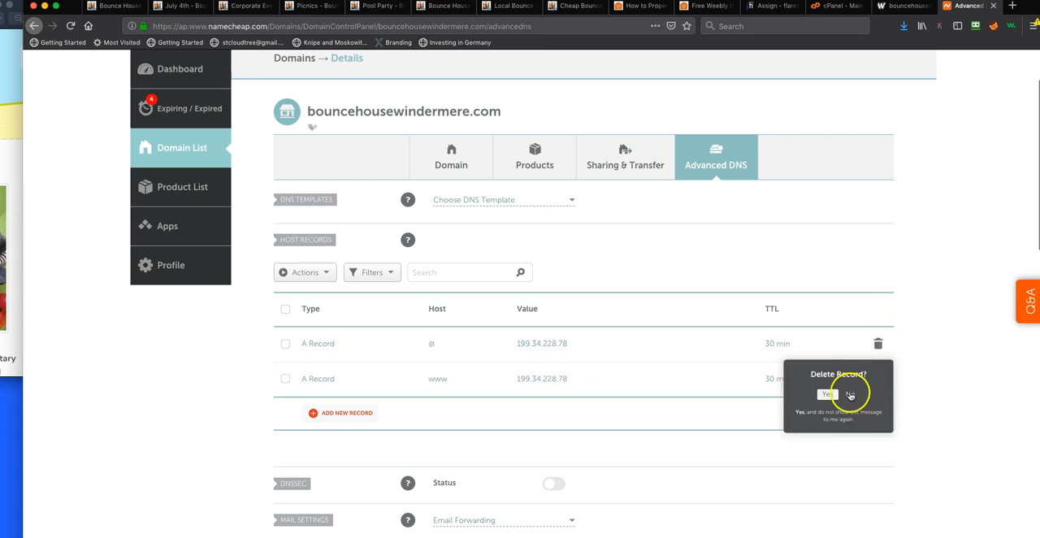
{"action": "left_click", "coordinate": [878, 345]}
{"action": "left_click", "coordinate": [832, 395]}
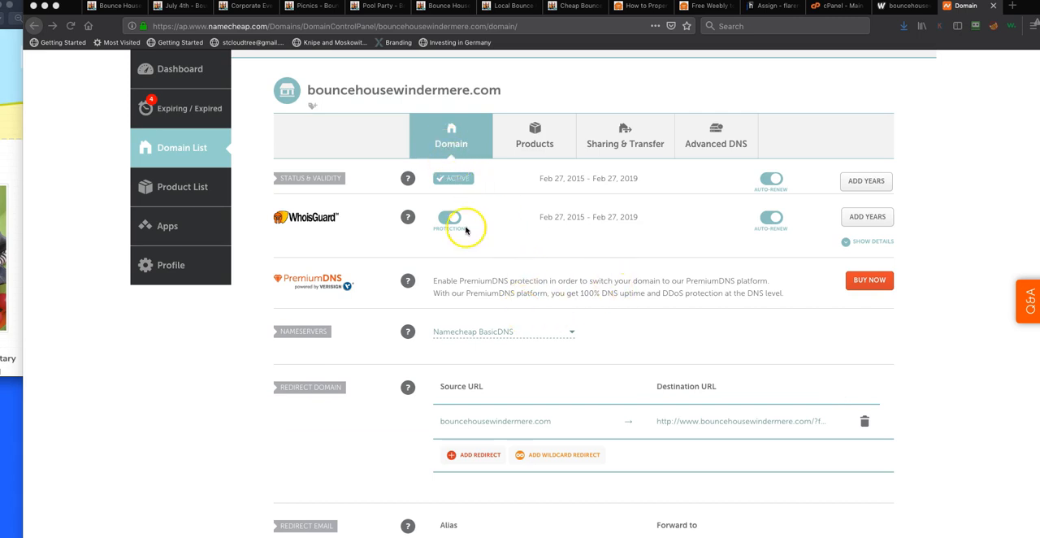
Switch the domain's nameservers to Custom DNS with NS1.JUSTHOST.COM and NS2.JUSTHOST.COM, and save the change
{"action": "left_click", "coordinate": [574, 332]}
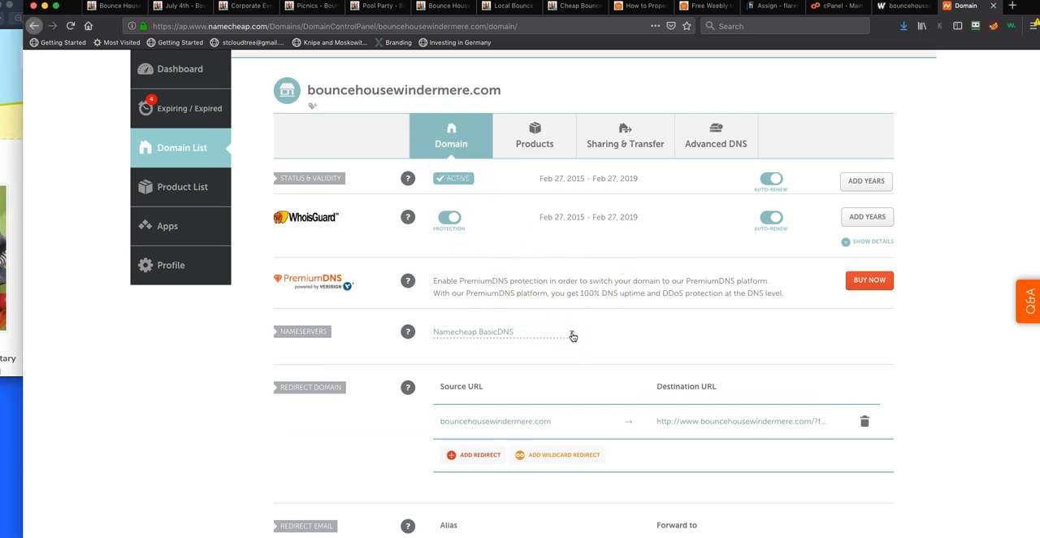
{"action": "left_click", "coordinate": [495, 387]}
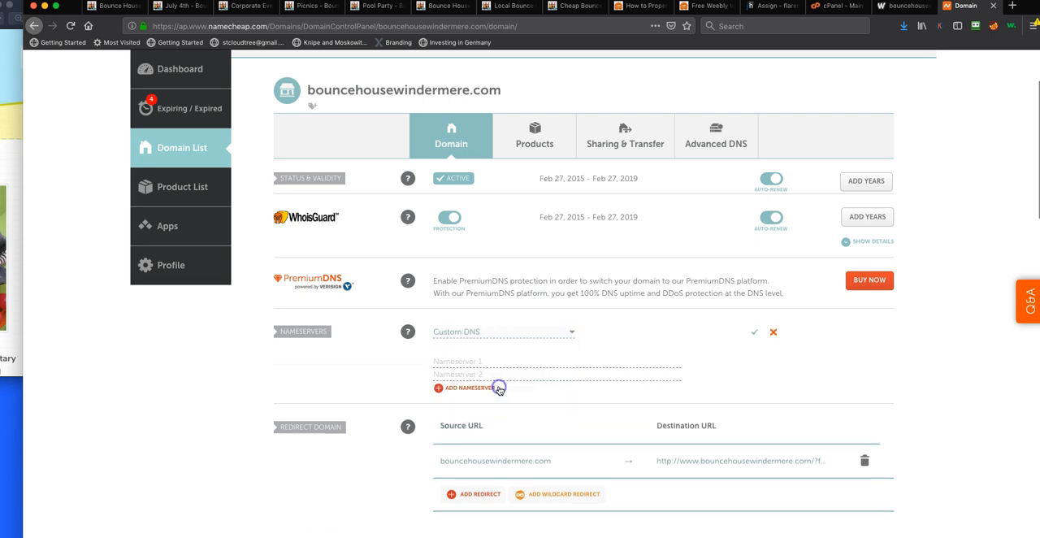
{"action": "left_click", "coordinate": [498, 360]}
{"action": "left_click", "coordinate": [449, 363]}
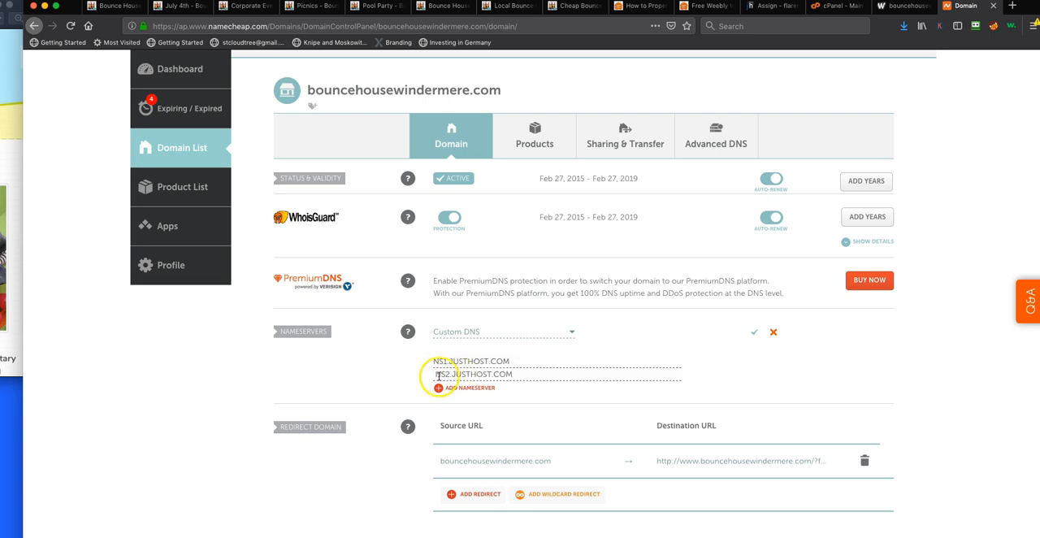
{"action": "left_click", "coordinate": [755, 332]}
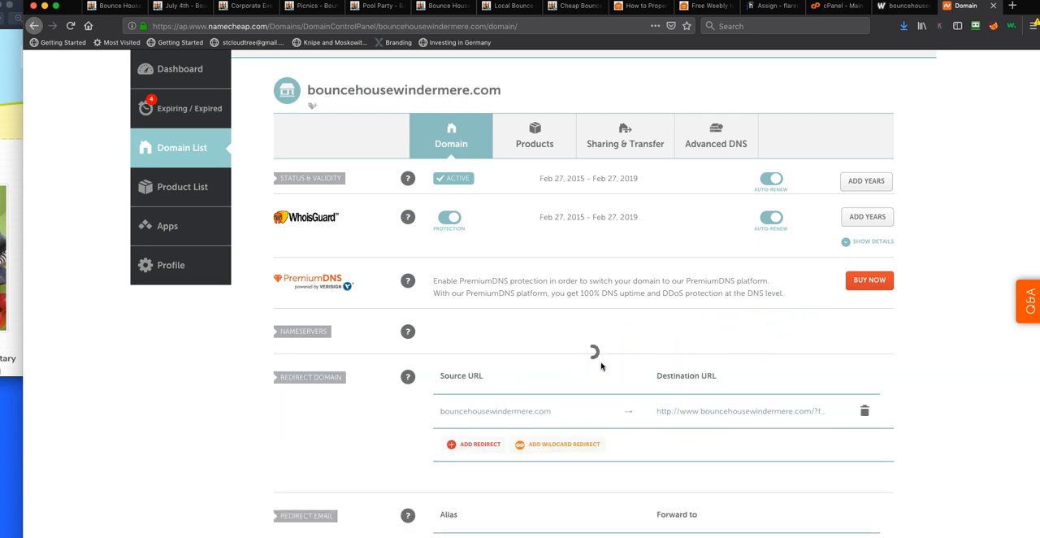
{"action": "scroll", "coordinate": [601, 366], "scroll_direction": "down", "scroll_amount": 2}
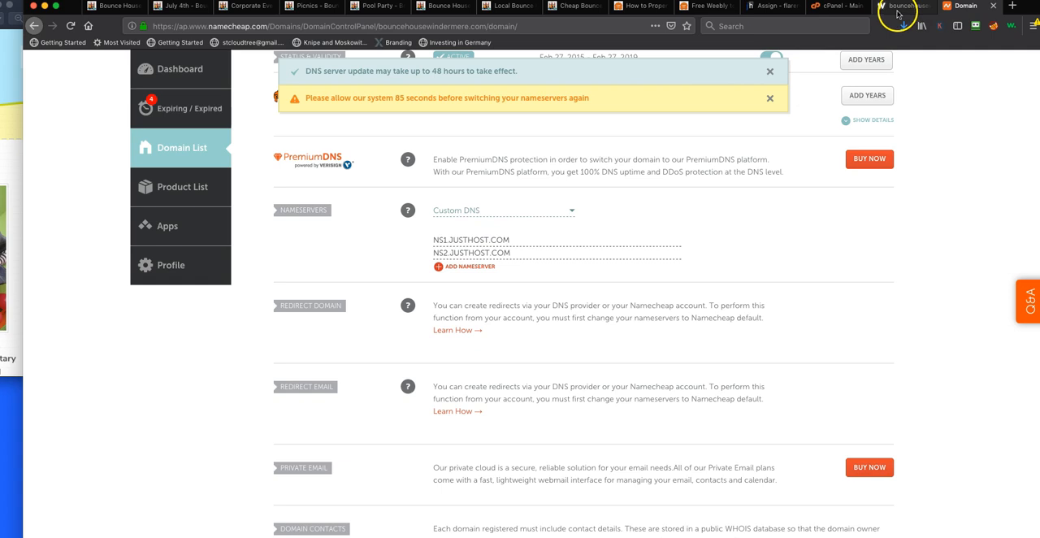
Return to Justhost's Assign Domain page and recheck the ownership verification for bouncehousewindermere.com
{"action": "left_click", "coordinate": [765, 6]}
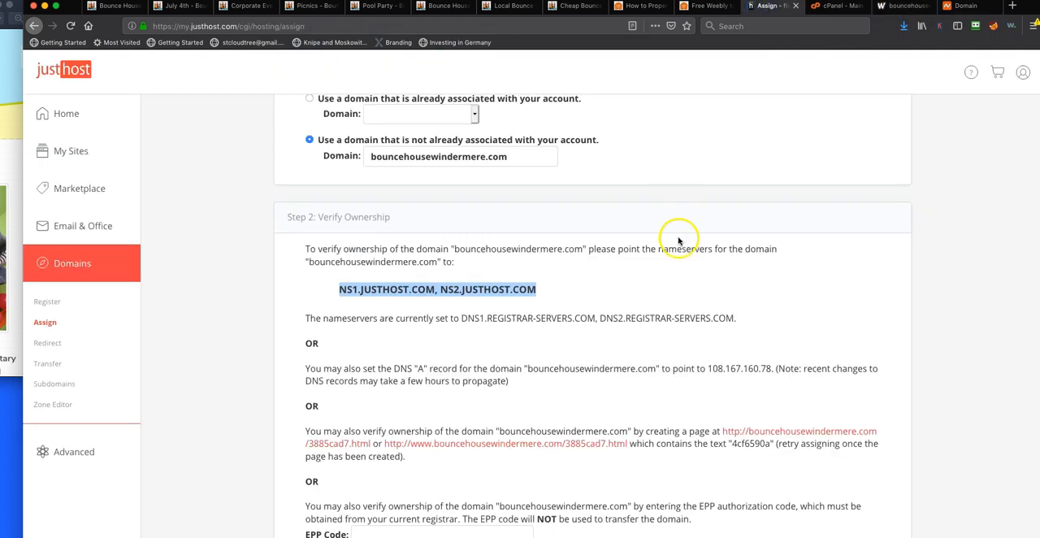
{"action": "scroll", "coordinate": [674, 240], "scroll_direction": "up", "scroll_amount": 4}
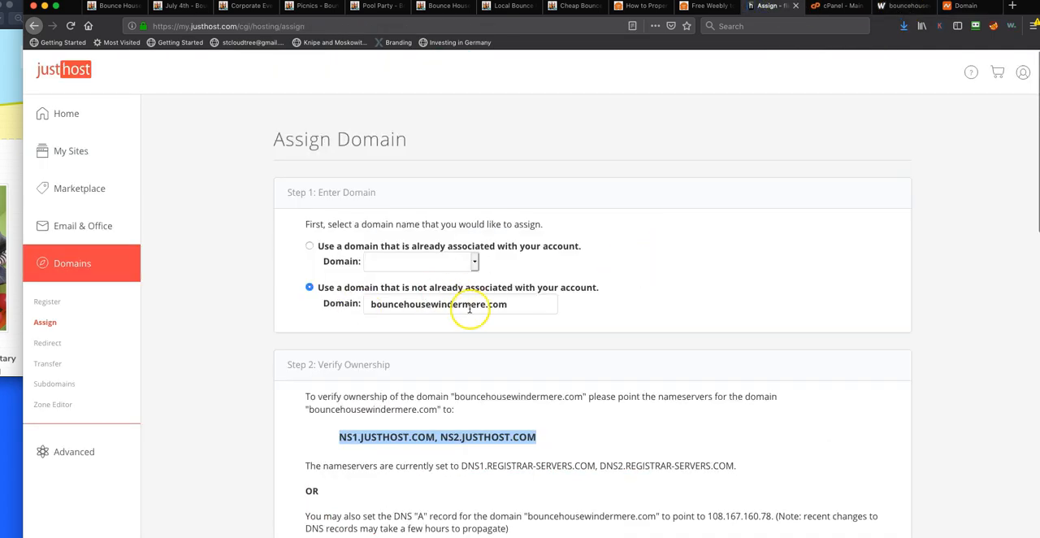
{"action": "scroll", "coordinate": [468, 309], "scroll_direction": "down", "scroll_amount": 4}
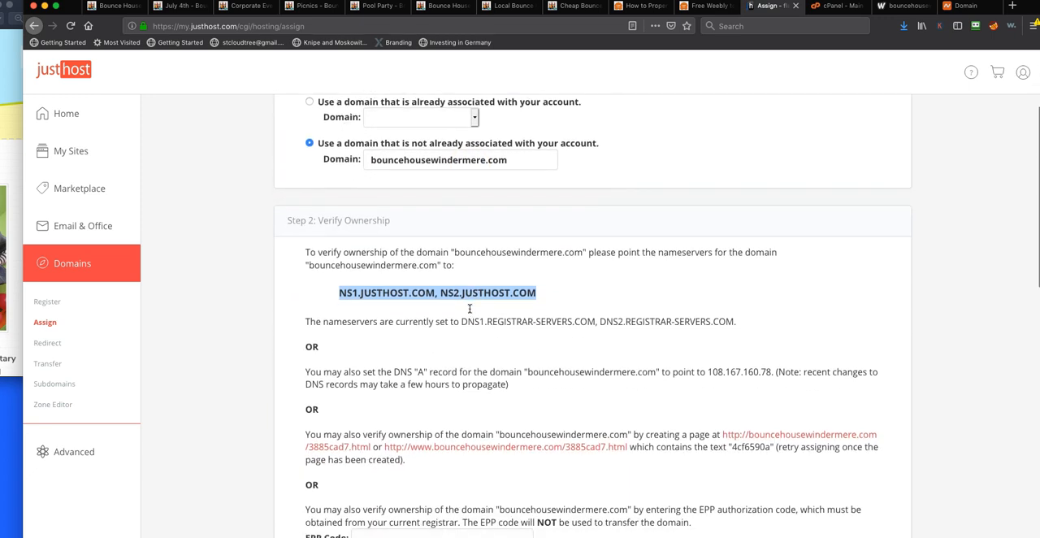
{"action": "scroll", "coordinate": [468, 309], "scroll_direction": "down", "scroll_amount": 3}
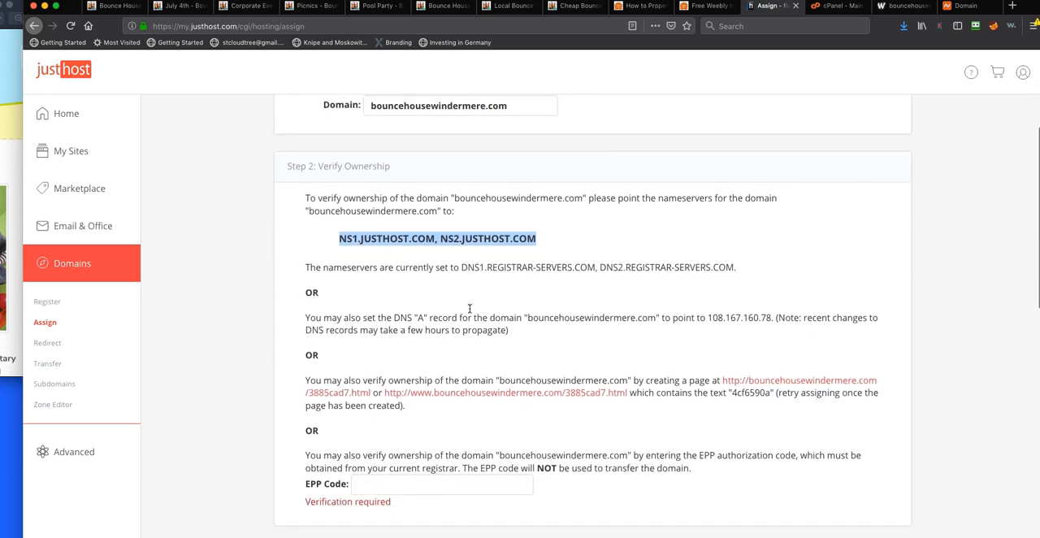
{"action": "scroll", "coordinate": [468, 309], "scroll_direction": "up", "scroll_amount": 6}
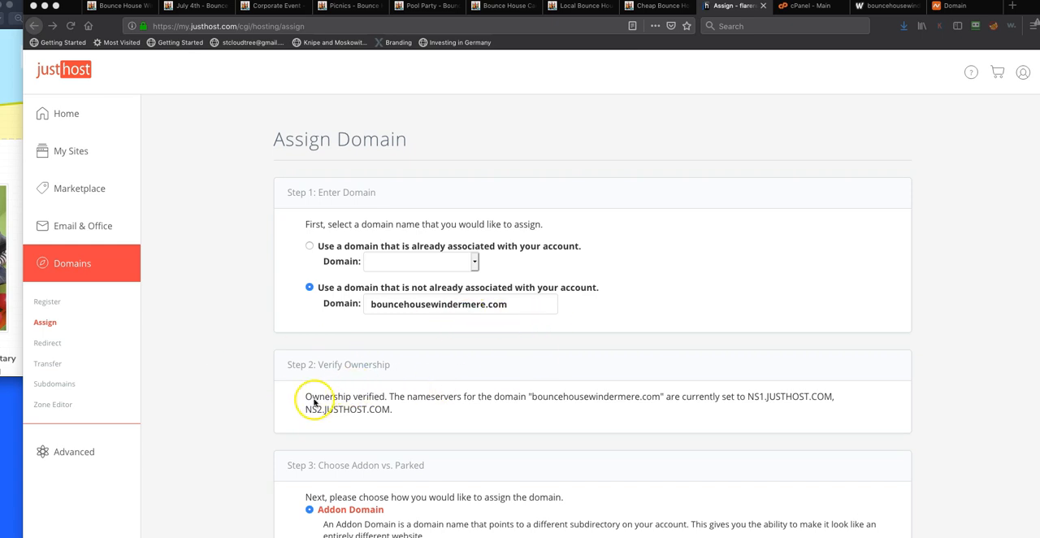
Assign bouncehousewindermere.com as an Addon Domain with the new directory public_html/bouncehousewindermere and the sub-domain bouncehousewindermere
{"action": "scroll", "coordinate": [417, 401], "scroll_direction": "down", "scroll_amount": 1}
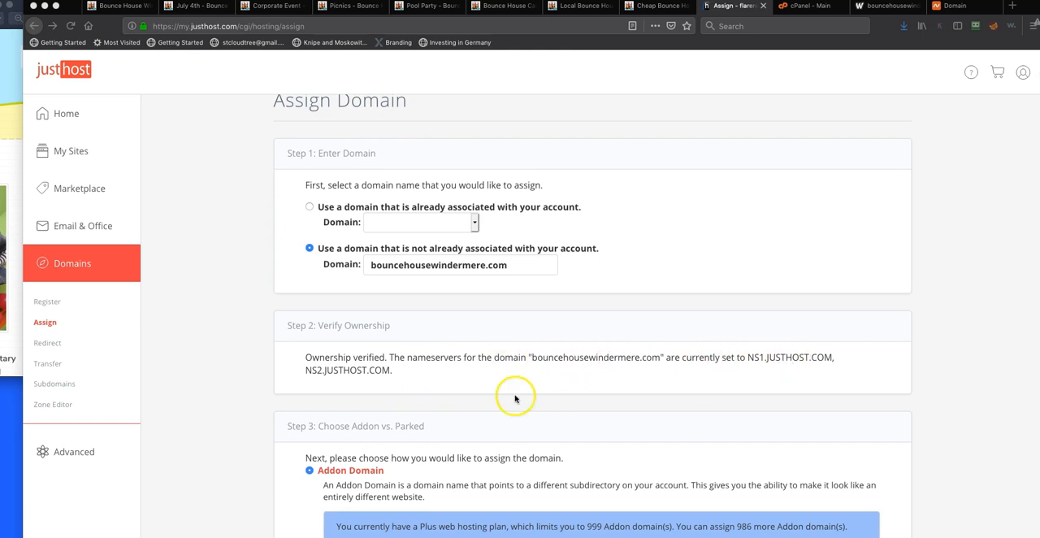
{"action": "scroll", "coordinate": [457, 398], "scroll_direction": "down", "scroll_amount": 15}
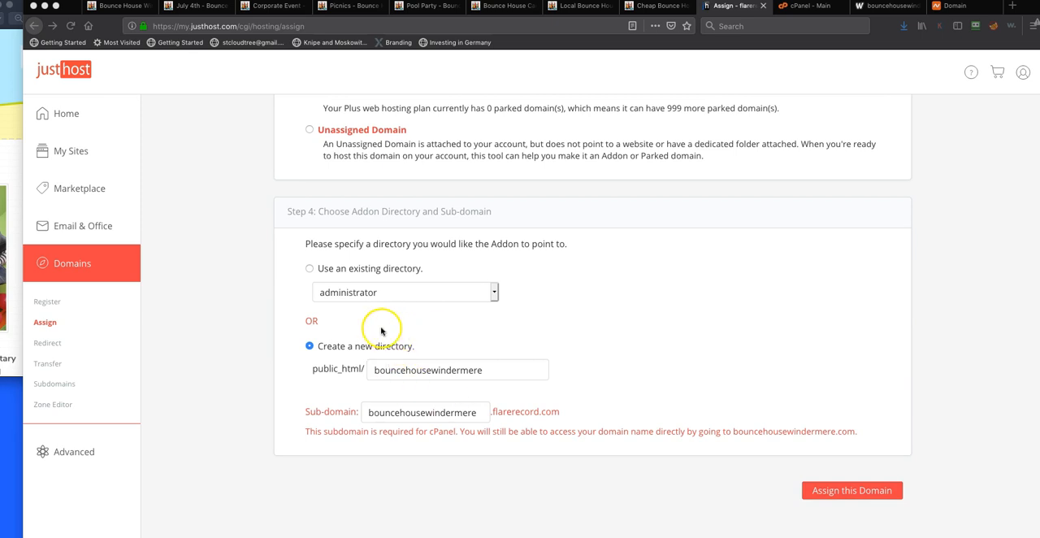
{"action": "scroll", "coordinate": [426, 319], "scroll_direction": "up", "scroll_amount": 5}
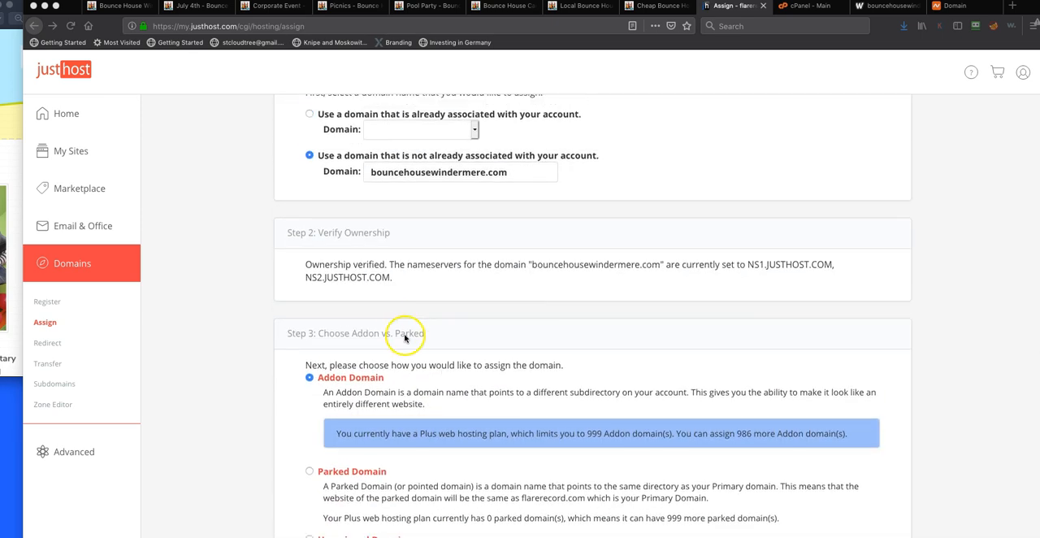
{"action": "scroll", "coordinate": [405, 337], "scroll_direction": "down", "scroll_amount": 1}
{"action": "scroll", "coordinate": [405, 337], "scroll_direction": "down", "scroll_amount": 2}
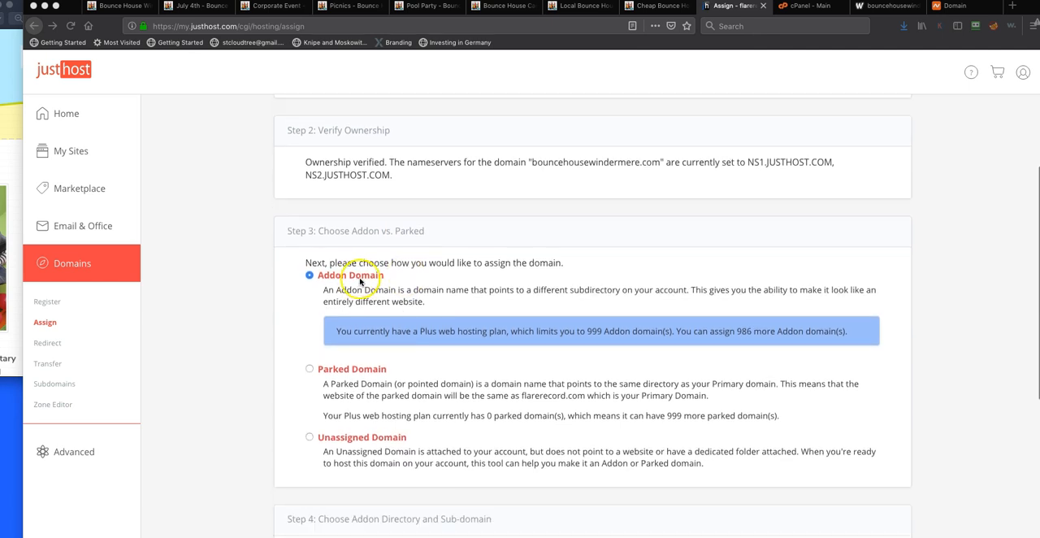
{"action": "scroll", "coordinate": [360, 281], "scroll_direction": "down", "scroll_amount": 8}
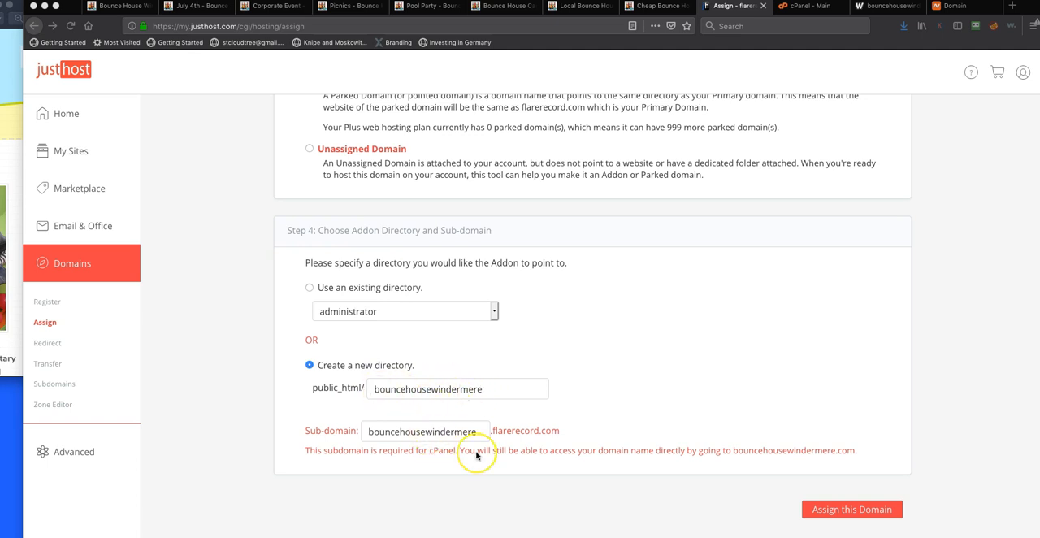
{"action": "scroll", "coordinate": [477, 456], "scroll_direction": "down", "scroll_amount": 1}
{"action": "left_click", "coordinate": [853, 491]}
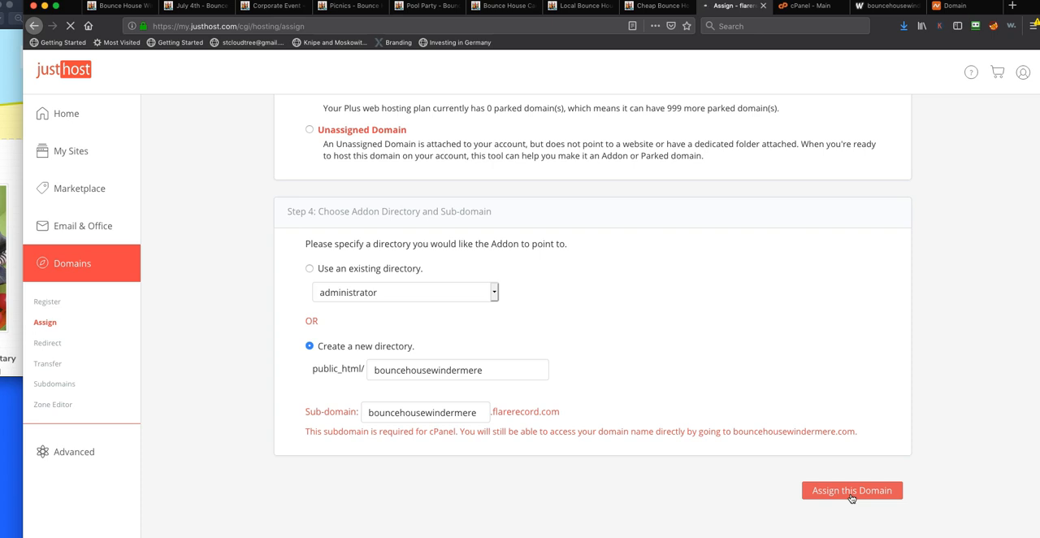
Examine the live Corporate Event page of the Weebly site, including its free quote form and body text
{"action": "left_click", "coordinate": [273, 6]}
{"action": "scroll", "coordinate": [649, 352], "scroll_direction": "down", "scroll_amount": 3}
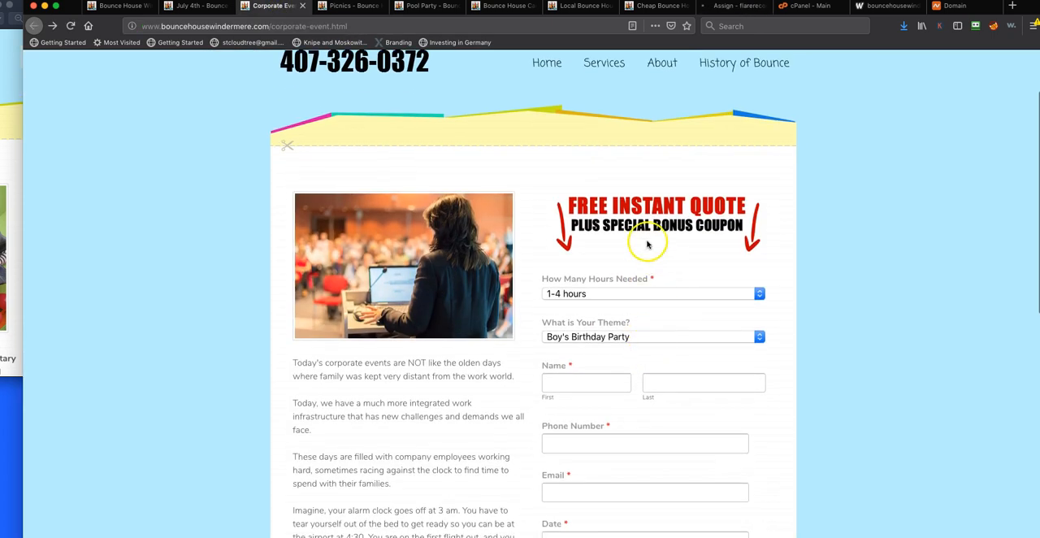
{"action": "scroll", "coordinate": [687, 448], "scroll_direction": "down", "scroll_amount": 8}
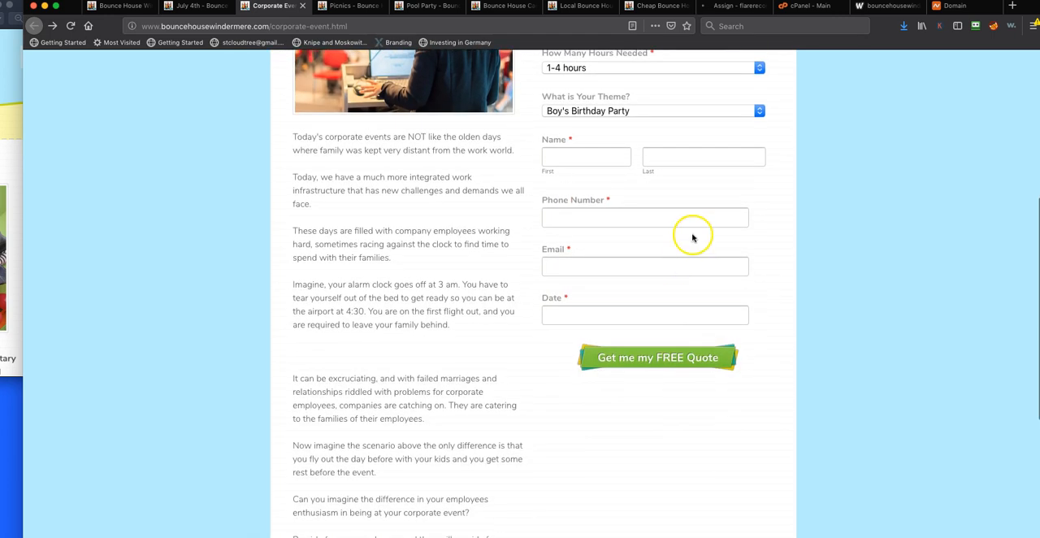
{"action": "scroll", "coordinate": [692, 237], "scroll_direction": "up", "scroll_amount": 5}
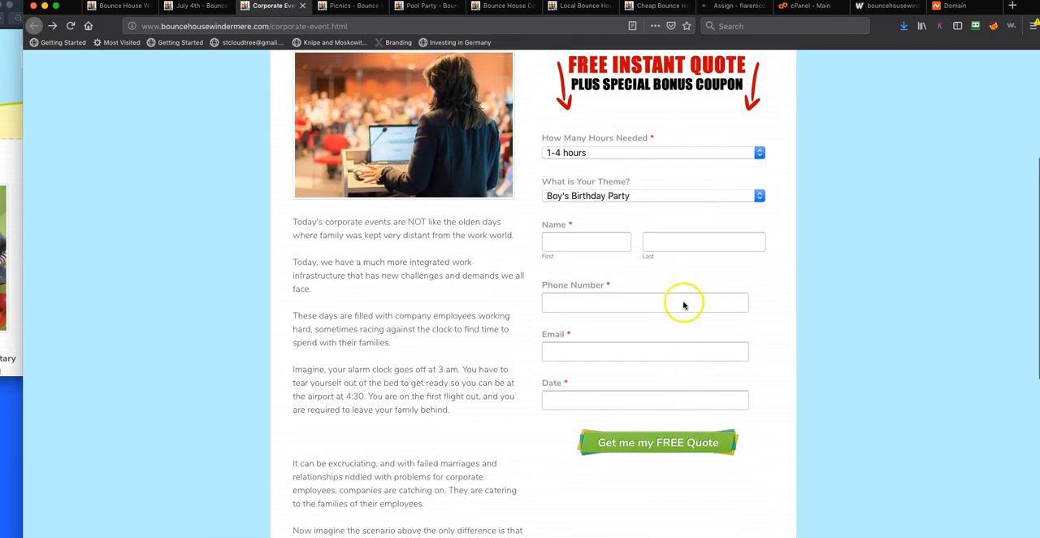
{"action": "scroll", "coordinate": [680, 302], "scroll_direction": "up", "scroll_amount": 3}
{"action": "scroll", "coordinate": [681, 178], "scroll_direction": "up", "scroll_amount": 2}
{"action": "scroll", "coordinate": [655, 328], "scroll_direction": "down", "scroll_amount": 1}
{"action": "scroll", "coordinate": [656, 328], "scroll_direction": "up", "scroll_amount": 1}
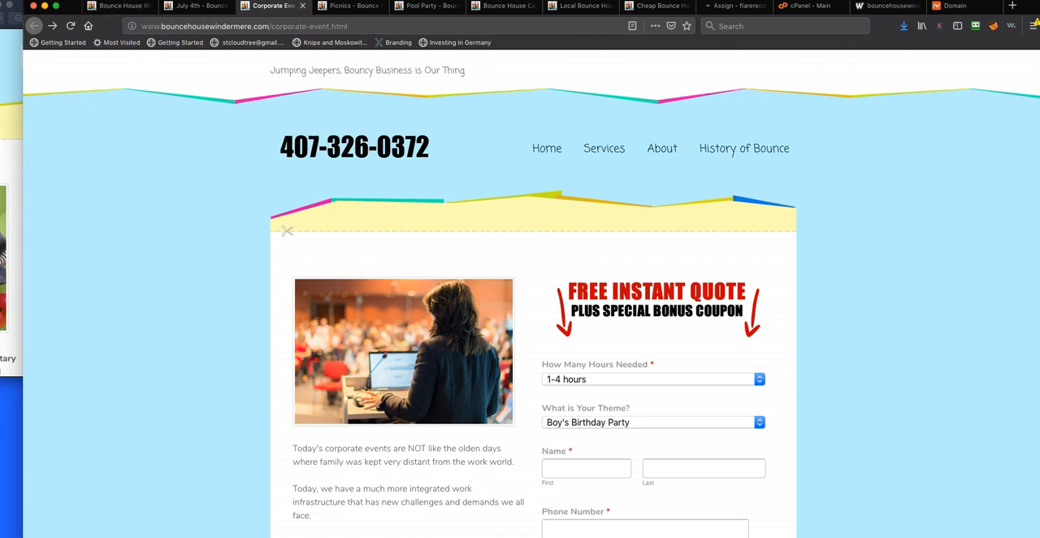
{"action": "scroll", "coordinate": [487, 455], "scroll_direction": "down", "scroll_amount": 2}
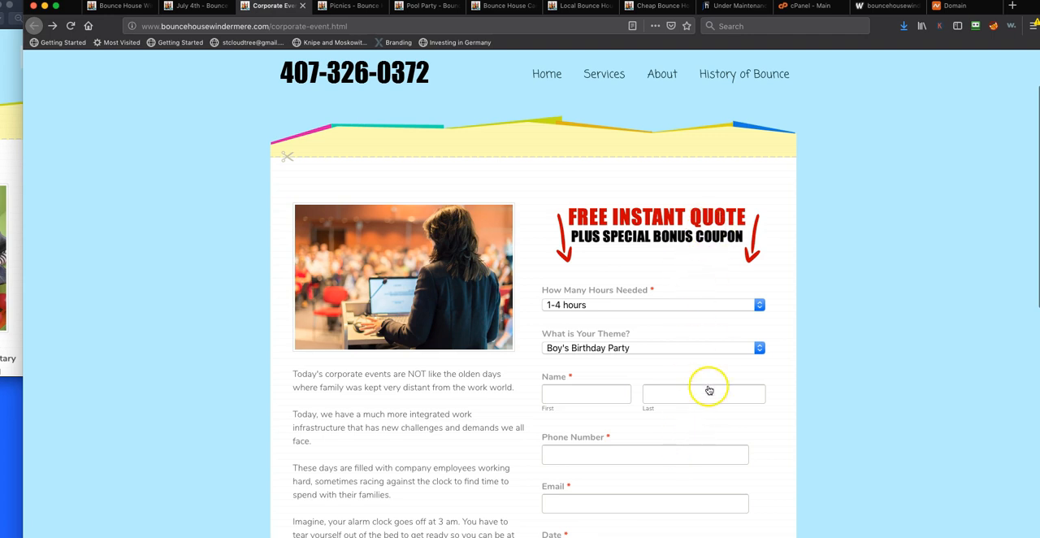
{"action": "scroll", "coordinate": [706, 450], "scroll_direction": "down", "scroll_amount": 3}
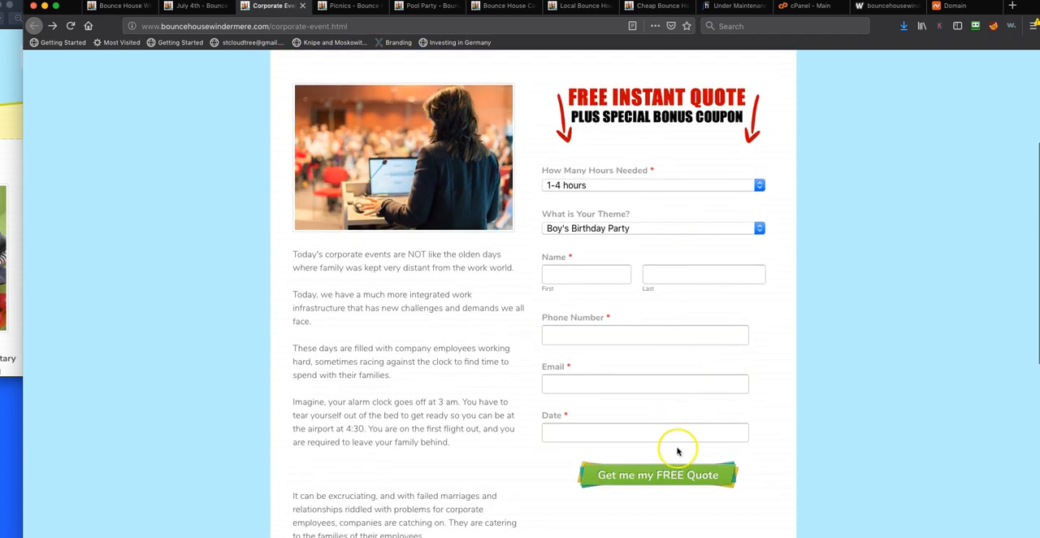
{"action": "scroll", "coordinate": [678, 451], "scroll_direction": "down", "scroll_amount": 1}
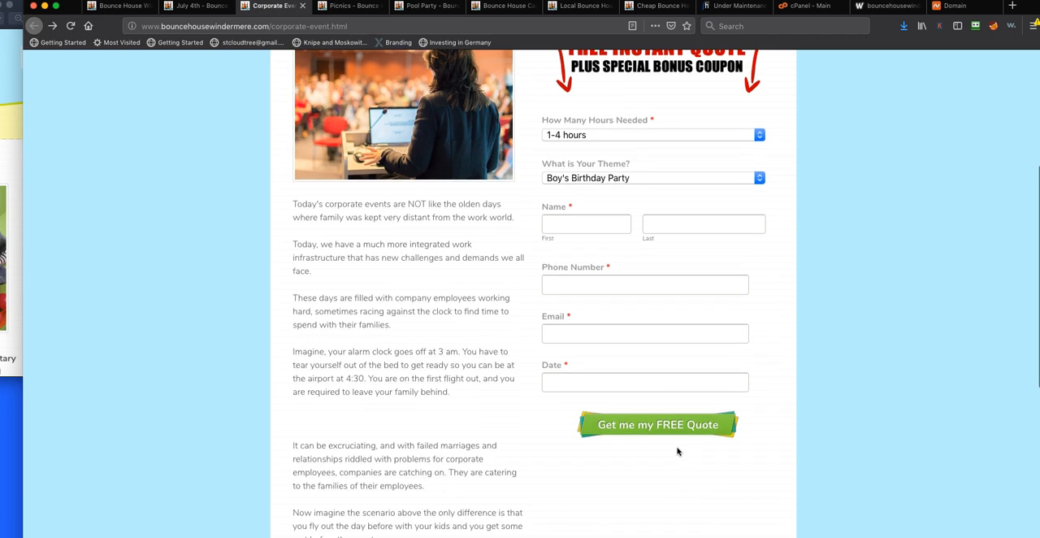
{"action": "scroll", "coordinate": [677, 451], "scroll_direction": "down", "scroll_amount": 1}
{"action": "scroll", "coordinate": [678, 451], "scroll_direction": "down", "scroll_amount": 5}
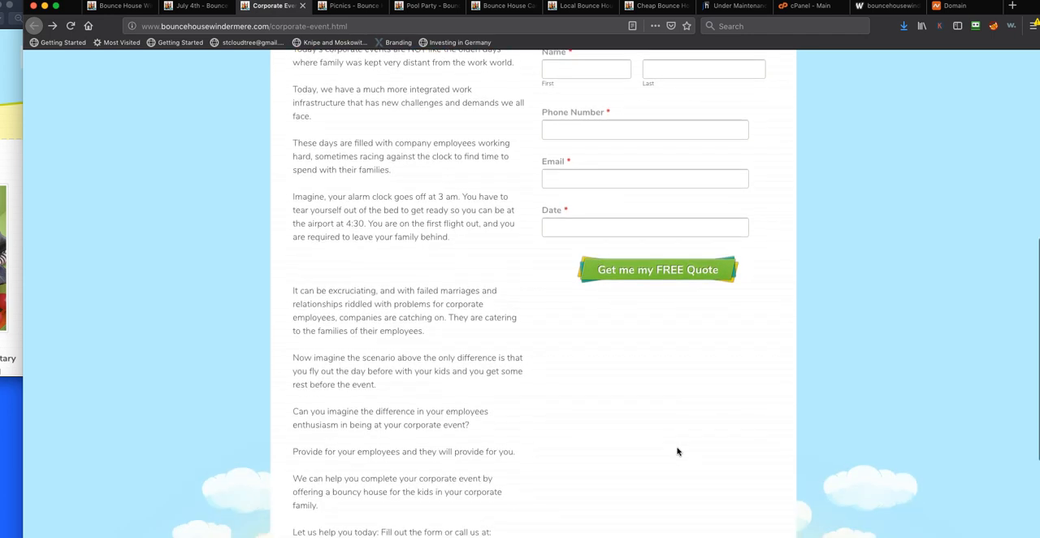
{"action": "scroll", "coordinate": [678, 451], "scroll_direction": "up", "scroll_amount": 7}
{"action": "scroll", "coordinate": [677, 451], "scroll_direction": "up", "scroll_amount": 1}
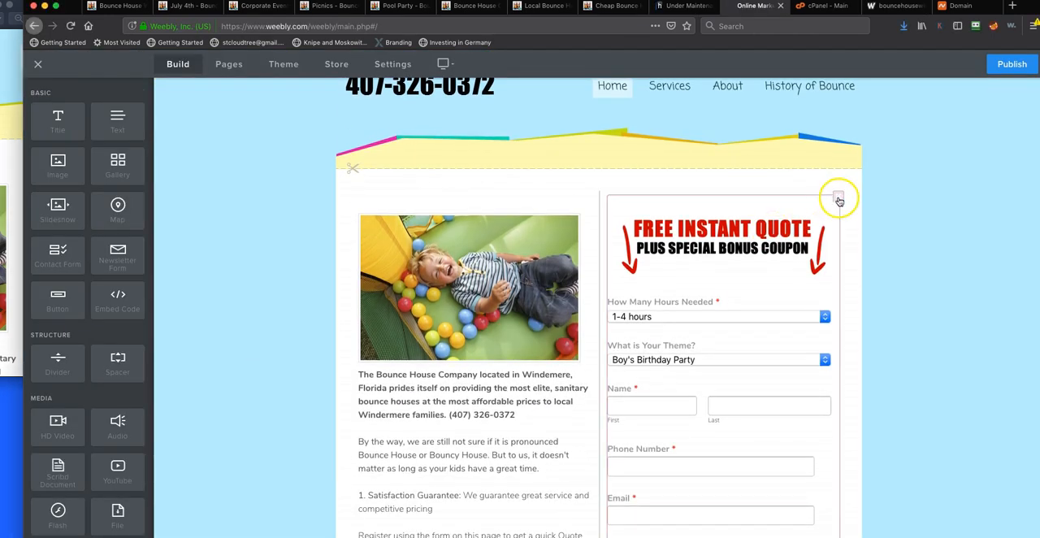
Delete the Free Instant Quote form from the home page in the Weebly editor and check the remaining column content
{"action": "left_click", "coordinate": [838, 199]}
{"action": "left_click", "coordinate": [814, 161]}
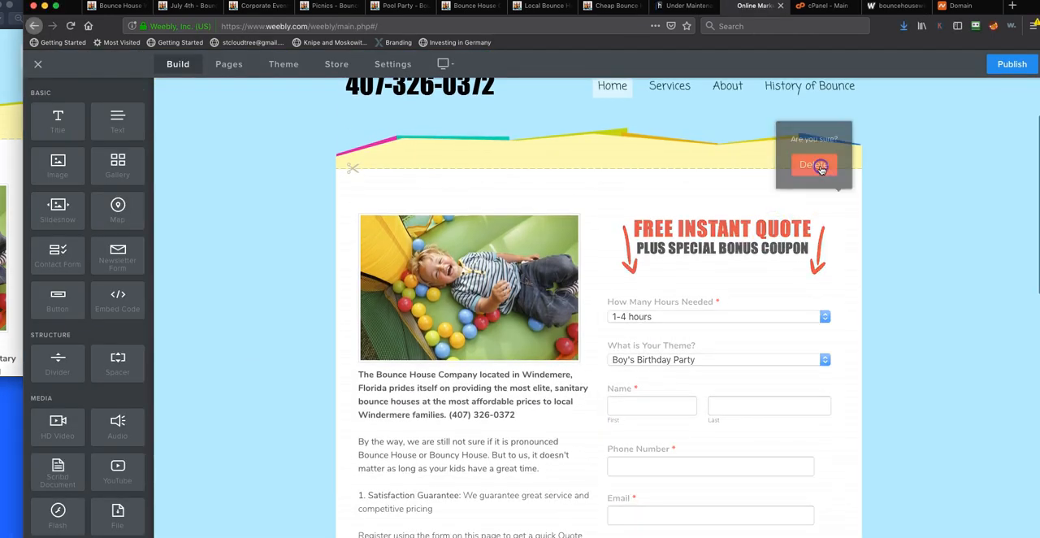
{"action": "scroll", "coordinate": [707, 382], "scroll_direction": "down", "scroll_amount": 3}
{"action": "scroll", "coordinate": [610, 343], "scroll_direction": "up", "scroll_amount": 3}
{"action": "scroll", "coordinate": [723, 280], "scroll_direction": "down", "scroll_amount": 2}
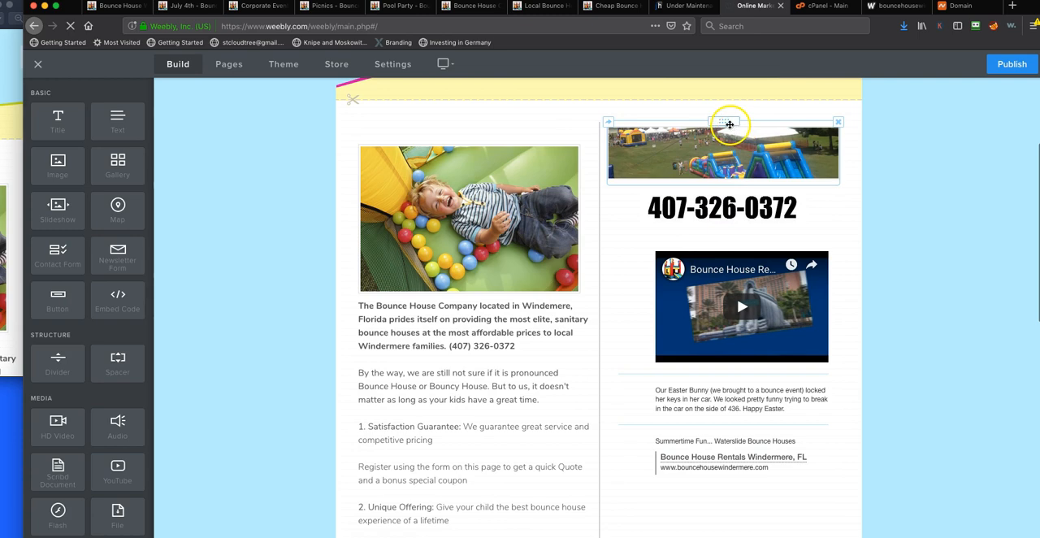
Move the boy-in-the-ball-pit photo and the main text block out of the left column to full width above the columns
{"action": "scroll", "coordinate": [534, 406], "scroll_direction": "down", "scroll_amount": 5}
{"action": "scroll", "coordinate": [536, 404], "scroll_direction": "up", "scroll_amount": 6}
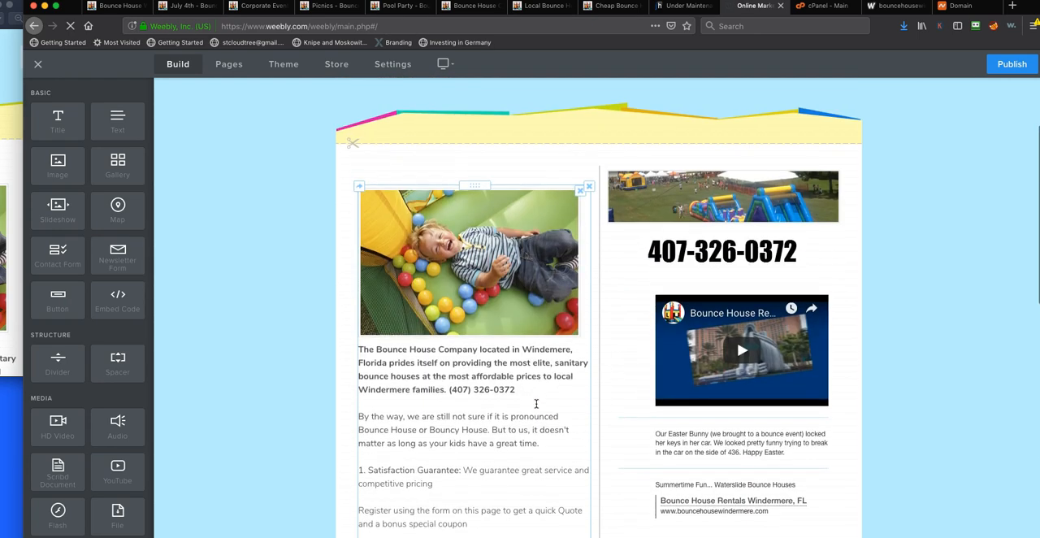
{"action": "left_click_drag", "start_coordinate": [697, 183], "coordinate": [561, 489]}
{"action": "left_click_drag", "start_coordinate": [429, 302], "coordinate": [602, 251]}
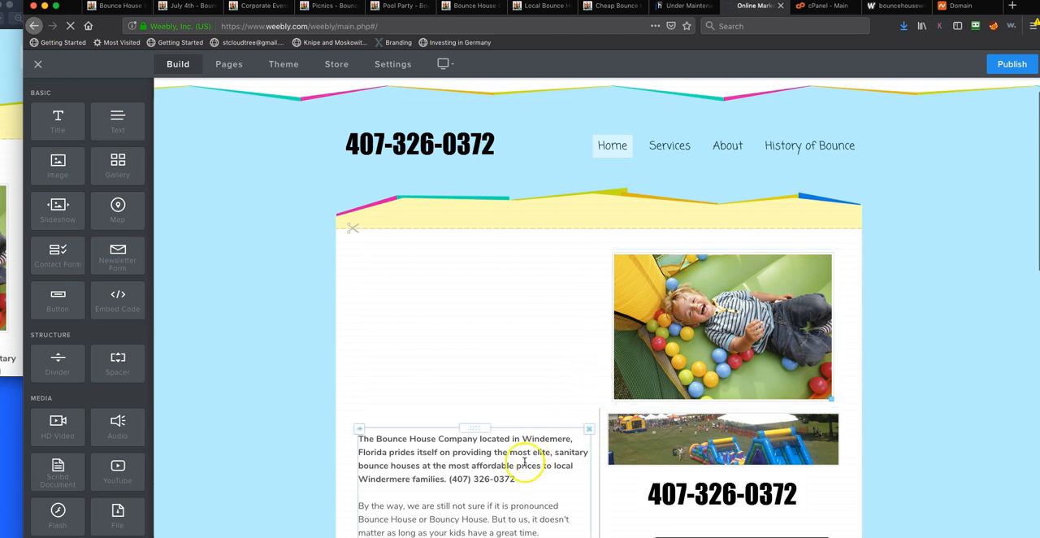
{"action": "left_click_drag", "start_coordinate": [474, 429], "coordinate": [597, 401]}
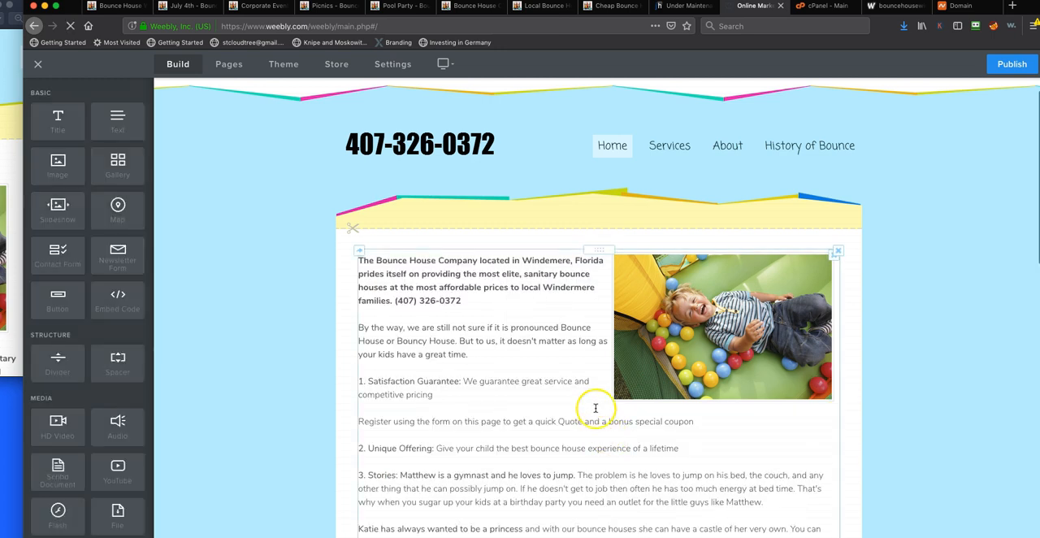
Move the video post feed and the event banner photo to full width below the main text, with the photo above the feed
{"action": "scroll", "coordinate": [596, 405], "scroll_direction": "down", "scroll_amount": 5}
{"action": "scroll", "coordinate": [596, 404], "scroll_direction": "up", "scroll_amount": 3}
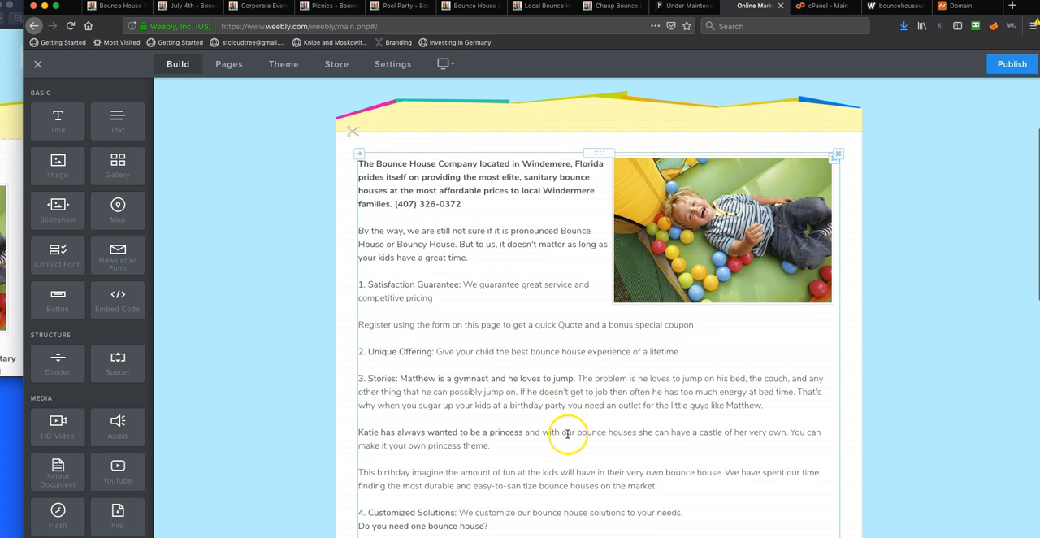
{"action": "scroll", "coordinate": [564, 427], "scroll_direction": "down", "scroll_amount": 4}
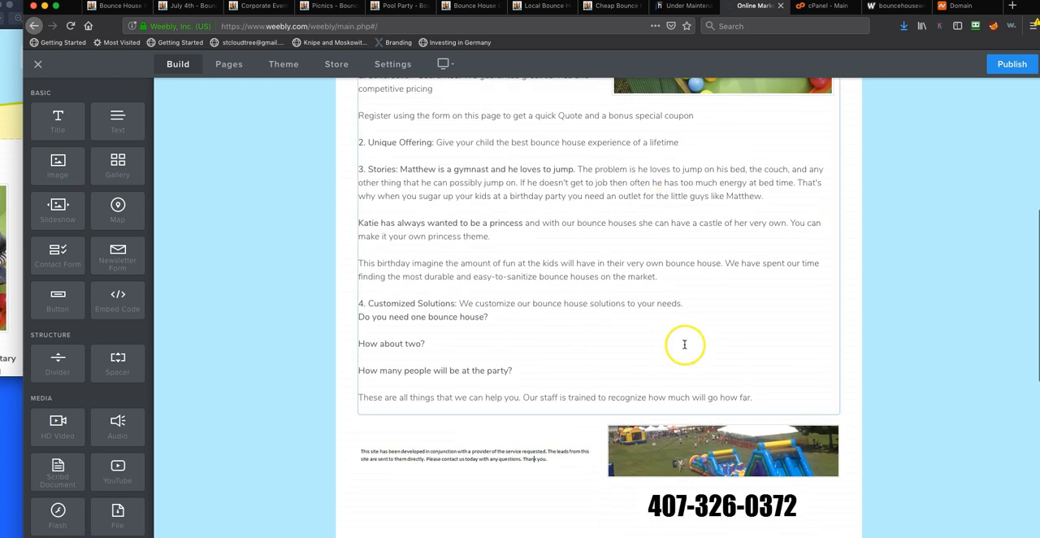
{"action": "scroll", "coordinate": [526, 426], "scroll_direction": "down", "scroll_amount": 1}
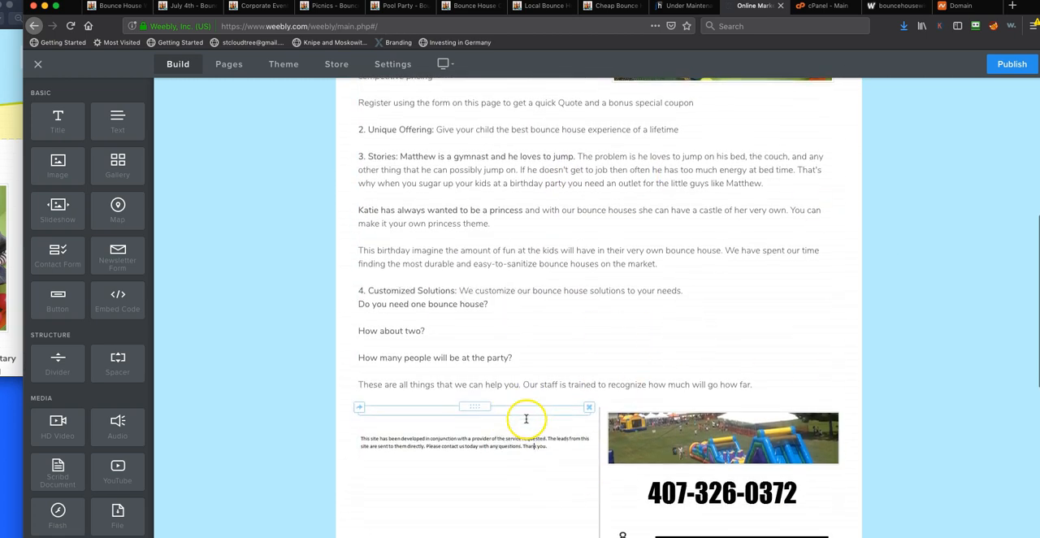
{"action": "scroll", "coordinate": [601, 390], "scroll_direction": "up", "scroll_amount": 1}
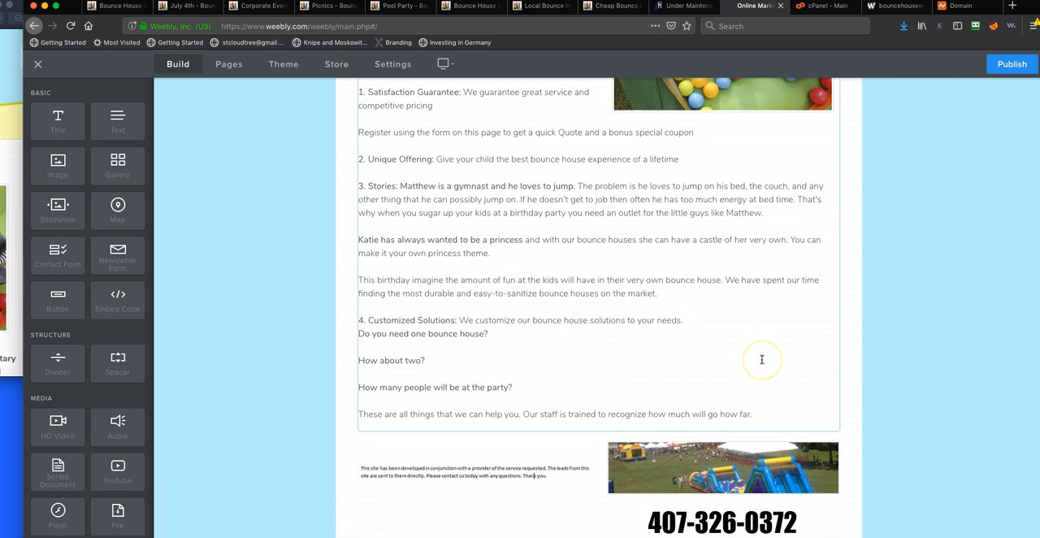
{"action": "scroll", "coordinate": [762, 359], "scroll_direction": "down", "scroll_amount": 5}
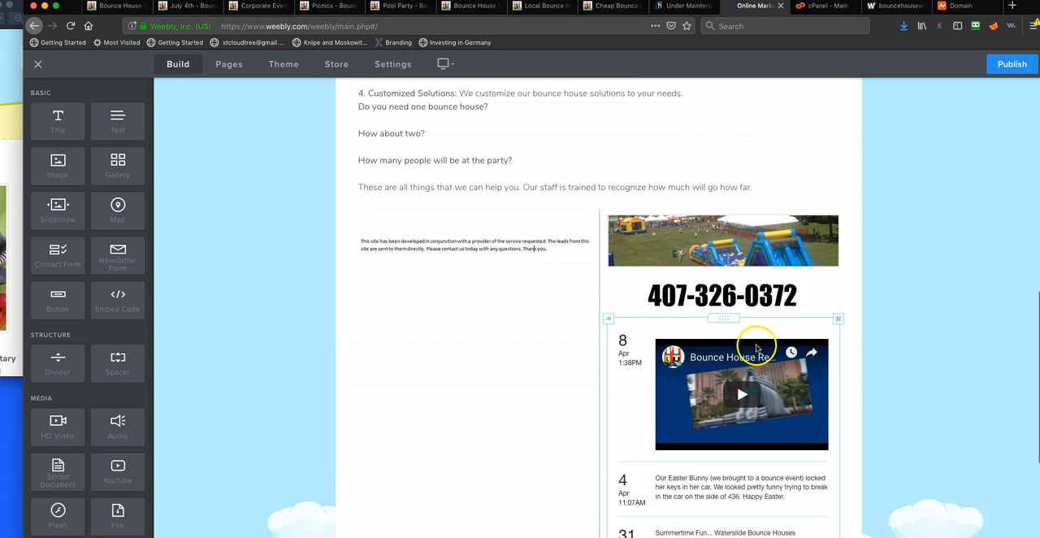
{"action": "left_click_drag", "start_coordinate": [720, 308], "coordinate": [615, 199]}
{"action": "scroll", "coordinate": [739, 321], "scroll_direction": "down", "scroll_amount": 2}
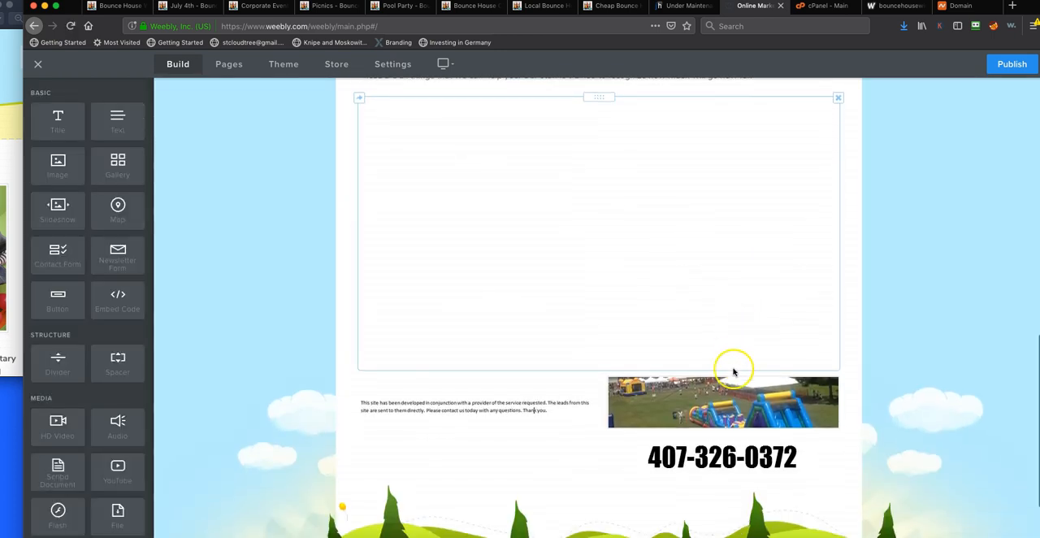
{"action": "left_click_drag", "start_coordinate": [725, 372], "coordinate": [619, 258]}
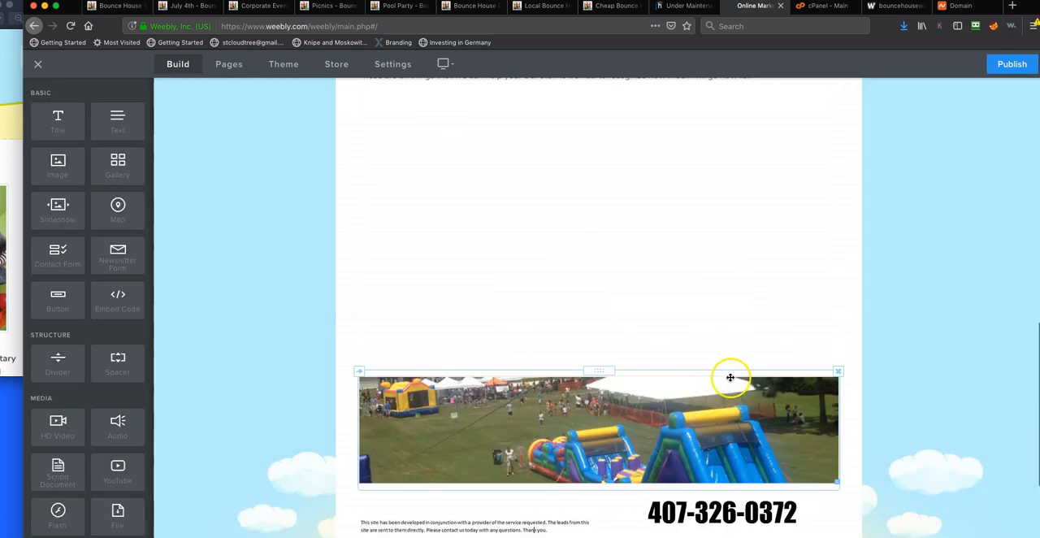
{"action": "scroll", "coordinate": [727, 387], "scroll_direction": "up", "scroll_amount": 2}
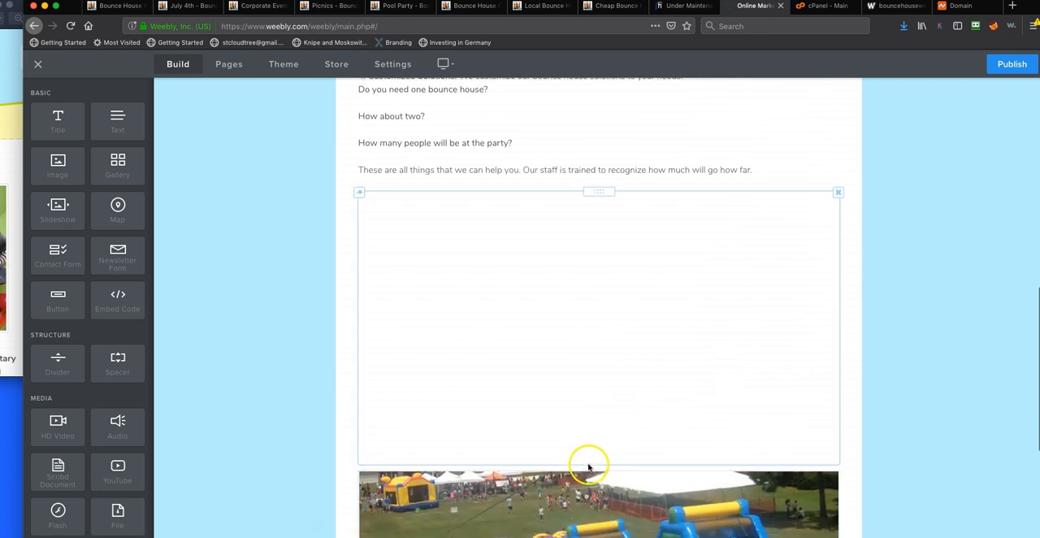
{"action": "left_click_drag", "start_coordinate": [593, 459], "coordinate": [587, 190]}
Examine the layout of the other pages in the Weebly editor, including History of Bounce and the Easter page
{"action": "scroll", "coordinate": [578, 357], "scroll_direction": "down", "scroll_amount": 1}
{"action": "scroll", "coordinate": [578, 360], "scroll_direction": "down", "scroll_amount": 1}
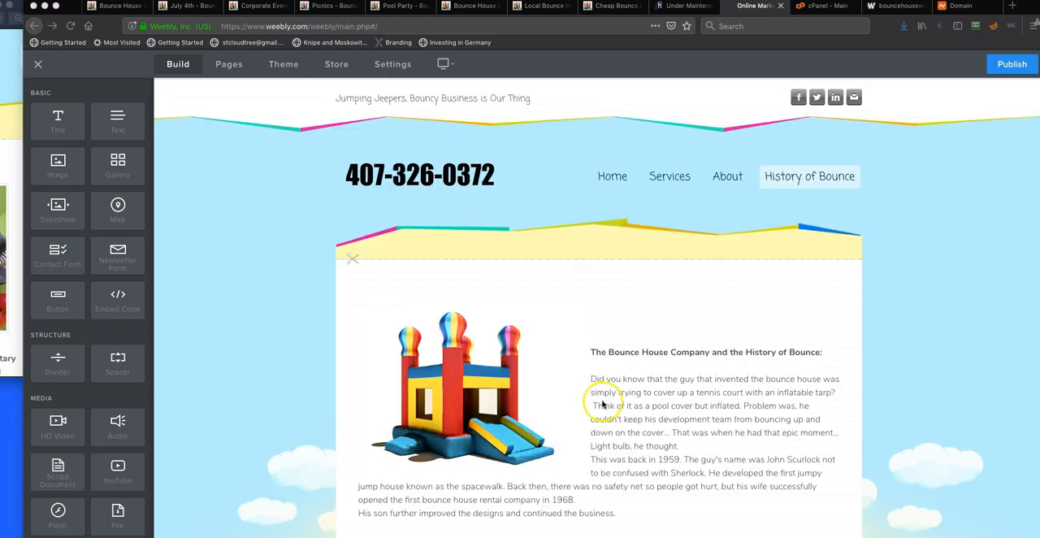
{"action": "scroll", "coordinate": [603, 404], "scroll_direction": "down", "scroll_amount": 5}
{"action": "scroll", "coordinate": [603, 404], "scroll_direction": "up", "scroll_amount": 5}
{"action": "mouse_move", "coordinate": [669, 176]}
{"action": "left_click", "coordinate": [677, 267]}
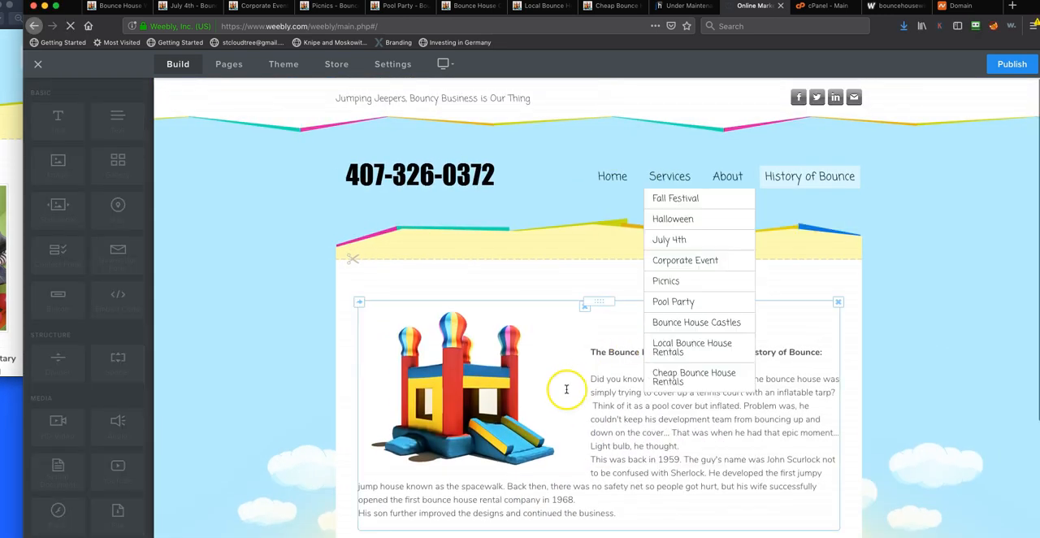
{"action": "scroll", "coordinate": [669, 406], "scroll_direction": "up", "scroll_amount": 2}
{"action": "scroll", "coordinate": [668, 406], "scroll_direction": "down", "scroll_amount": 5}
{"action": "scroll", "coordinate": [668, 406], "scroll_direction": "up", "scroll_amount": 7}
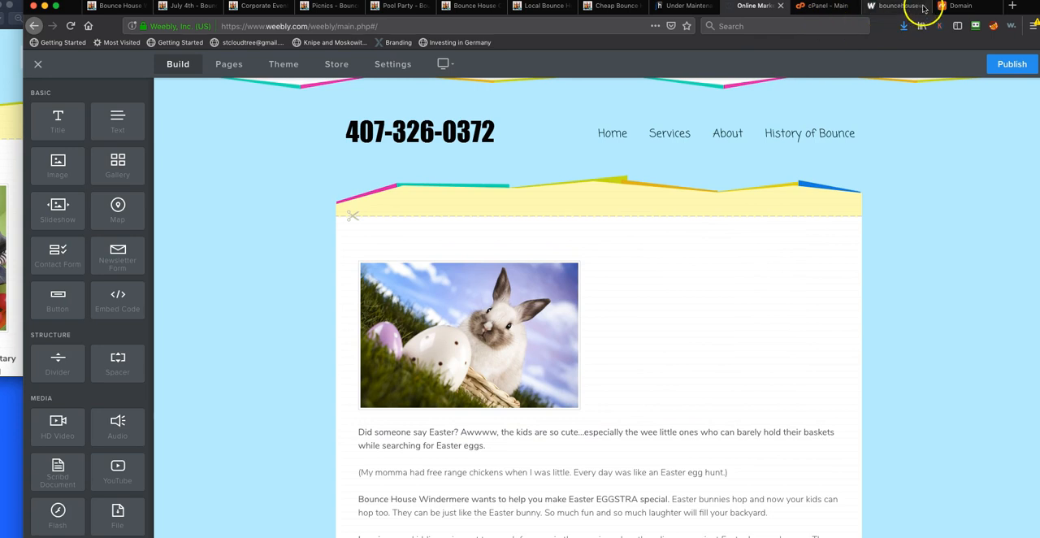
Open Google in a new browser tab
{"action": "left_click", "coordinate": [1012, 10]}
{"action": "type", "text": "goog"}
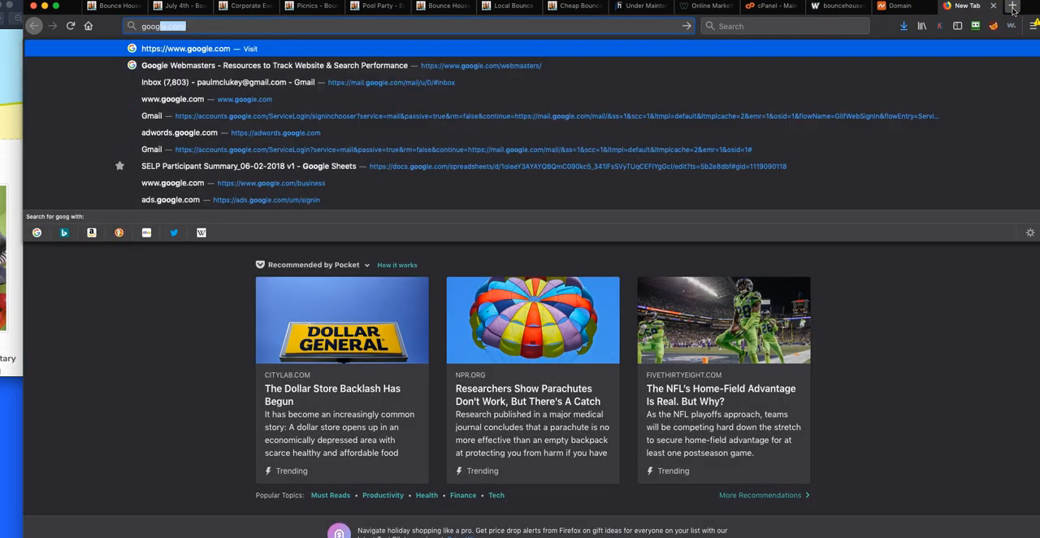
{"action": "key", "text": "Return"}
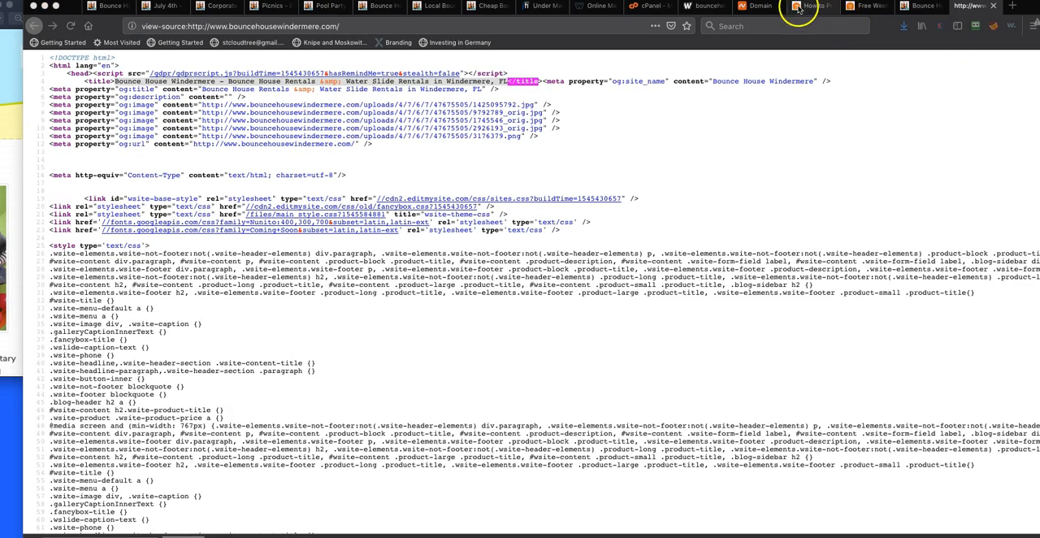
Switch to Justhost and start creating a new site from My Sites with WordPress as the website builder
{"action": "left_click", "coordinate": [701, 5]}
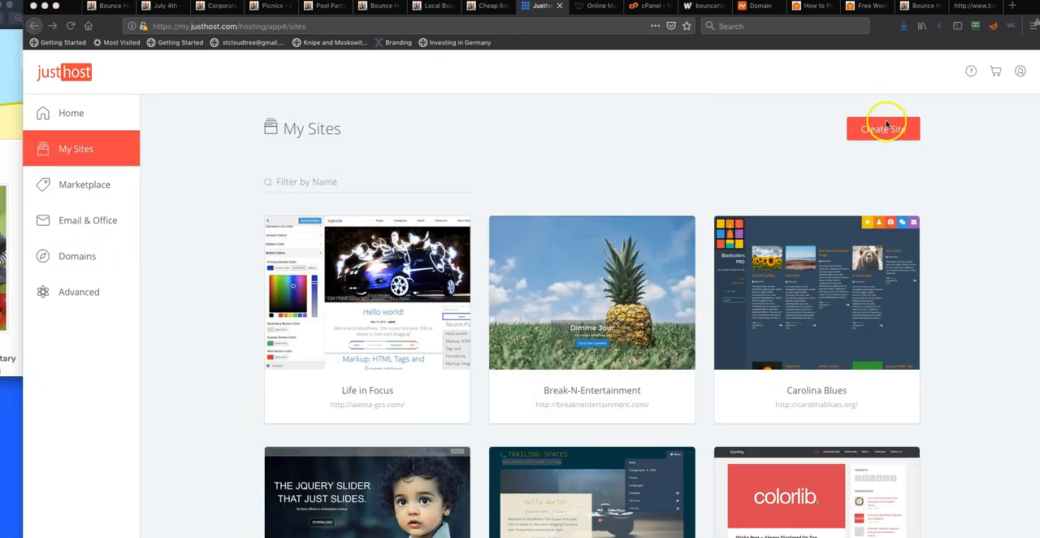
{"action": "left_click", "coordinate": [881, 131]}
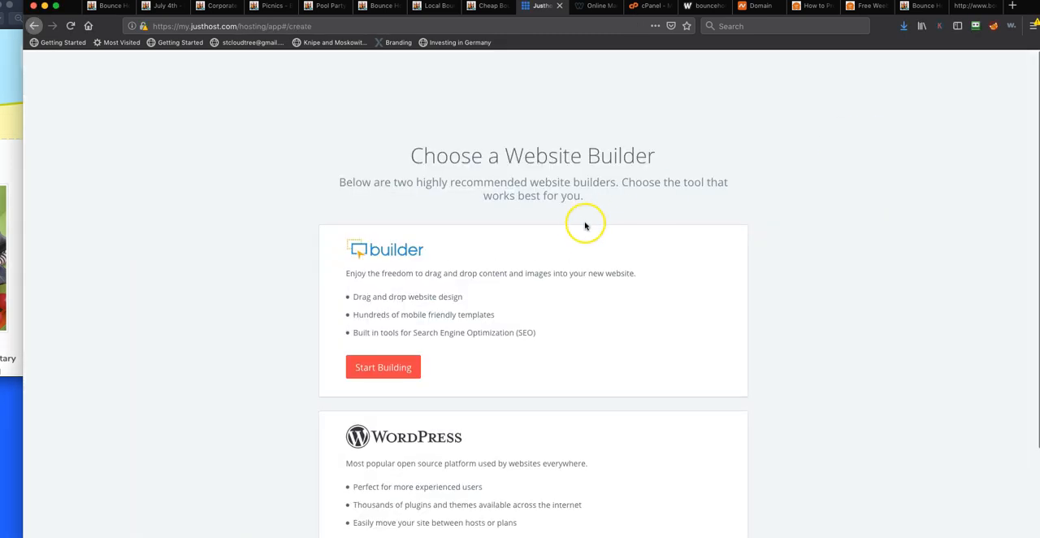
{"action": "scroll", "coordinate": [510, 350], "scroll_direction": "down", "scroll_amount": 2}
{"action": "left_click", "coordinate": [384, 465]}
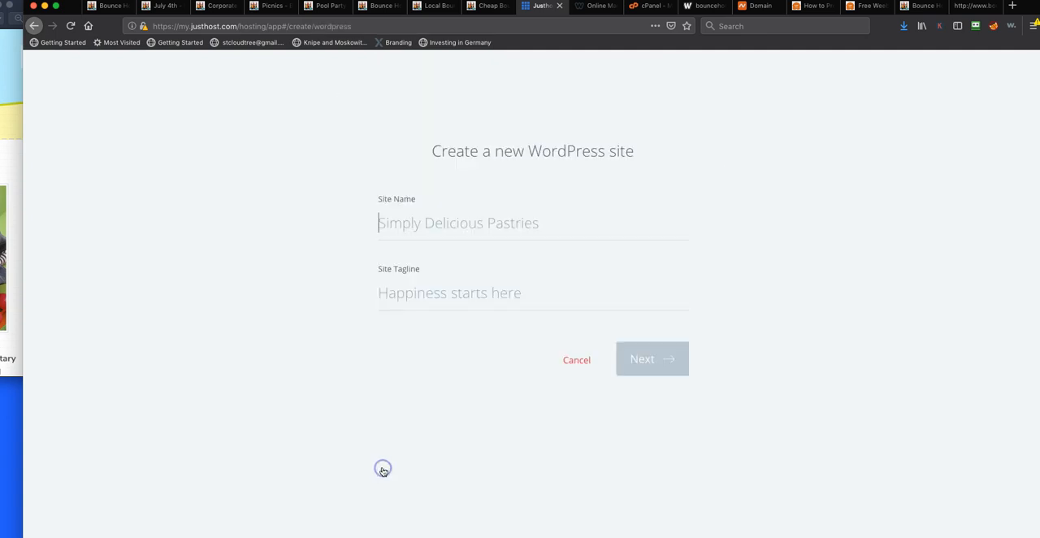
Name the new WordPress site Bounce House Windermere with the tagline The Bounce House Company and continue to the domain choice
{"action": "left_click", "coordinate": [456, 228]}
{"action": "type", "text": "Bounce House Windermere"}
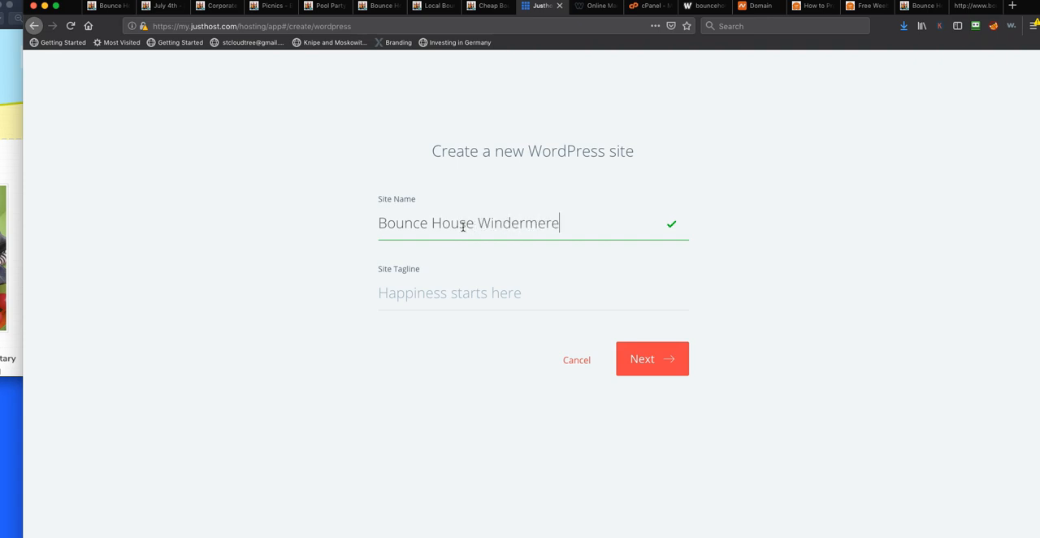
{"action": "left_click", "coordinate": [471, 295]}
{"action": "type", "text": "The Bounce House Company"}
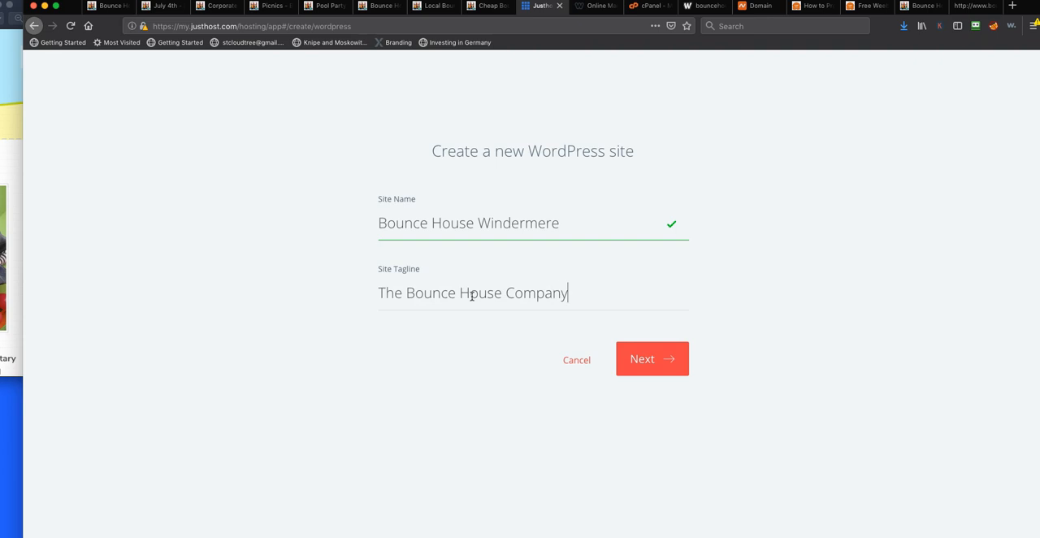
{"action": "left_click", "coordinate": [657, 358]}
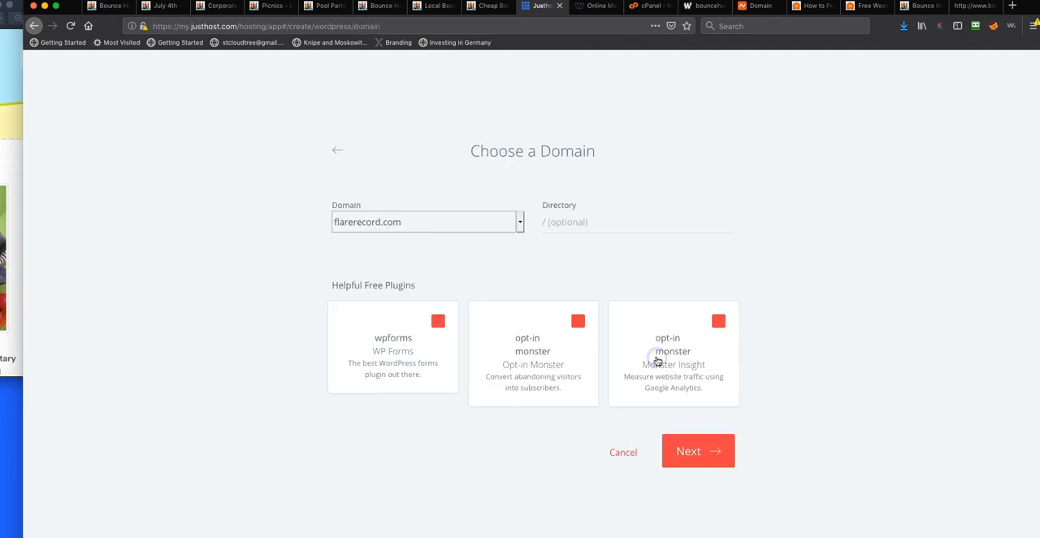
Deselect the three suggested free plugins, choose bouncehousewindermere.com as the domain, and create the WordPress site
{"action": "left_click", "coordinate": [437, 322]}
{"action": "left_click", "coordinate": [578, 321]}
{"action": "left_click", "coordinate": [720, 323]}
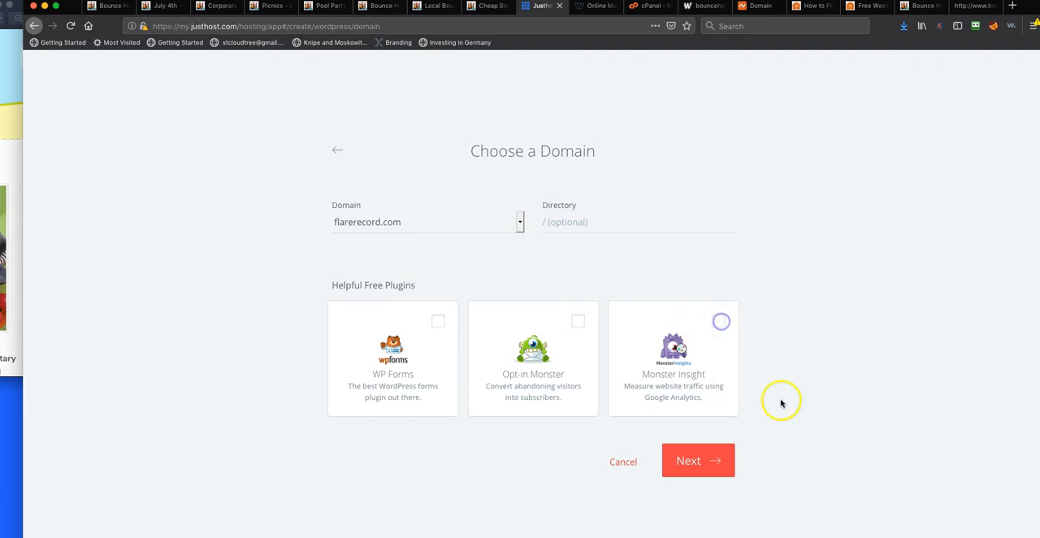
{"action": "left_click", "coordinate": [699, 460]}
{"action": "left_click", "coordinate": [517, 224]}
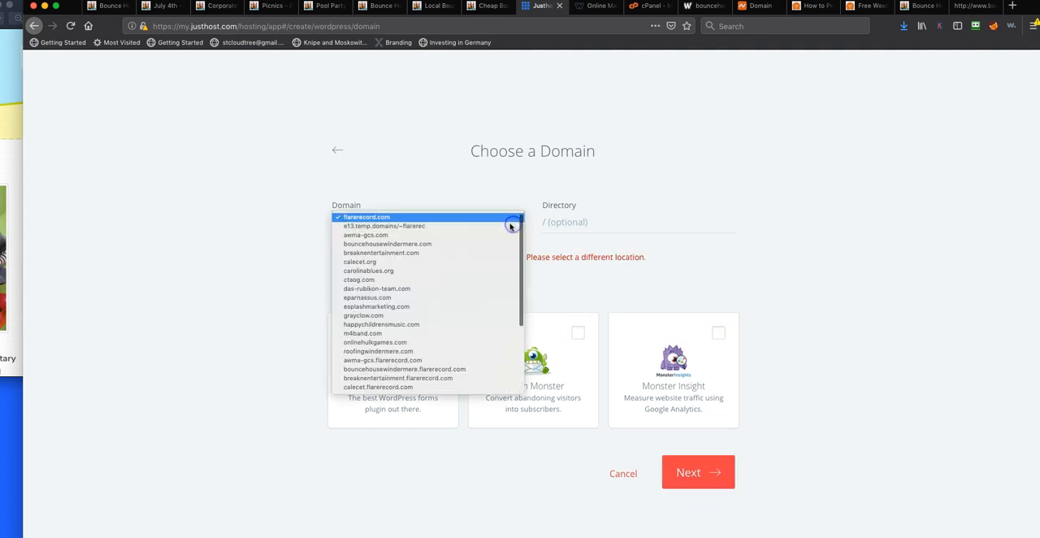
{"action": "left_click", "coordinate": [390, 244]}
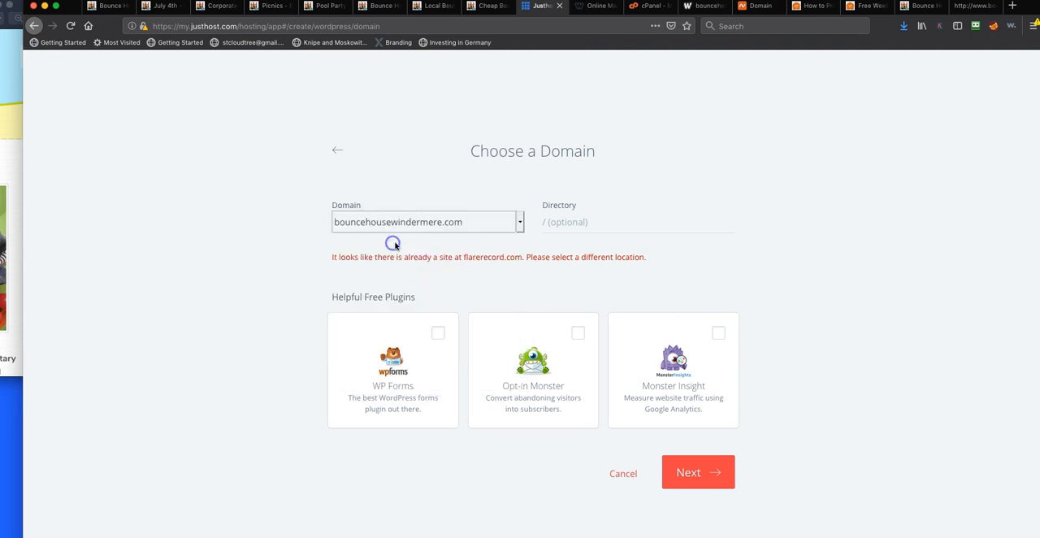
{"action": "left_click", "coordinate": [707, 477]}
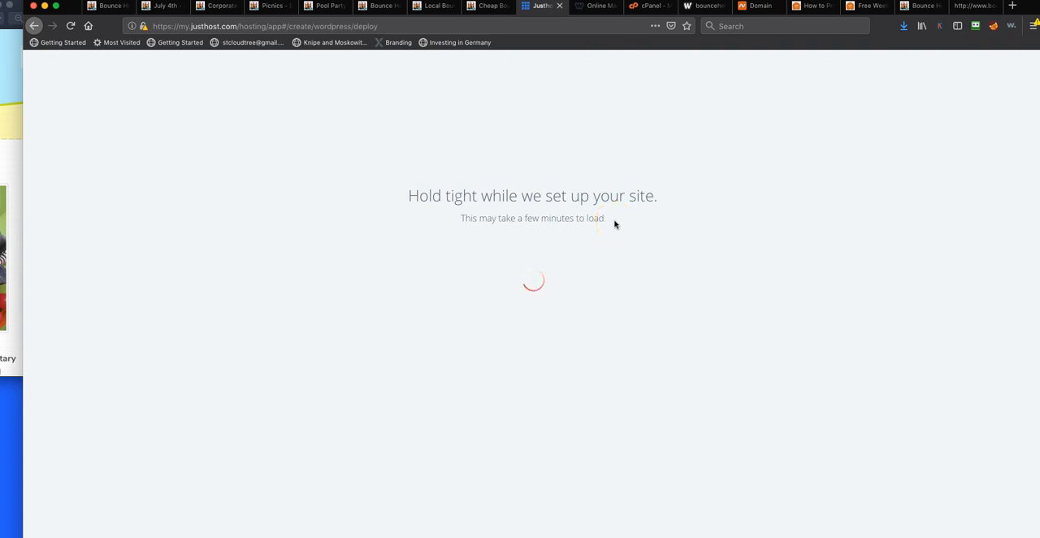
Try to open the new site's WordPress admin and examine the loaded page's message and its wp-admin address
{"action": "left_click", "coordinate": [284, 348]}
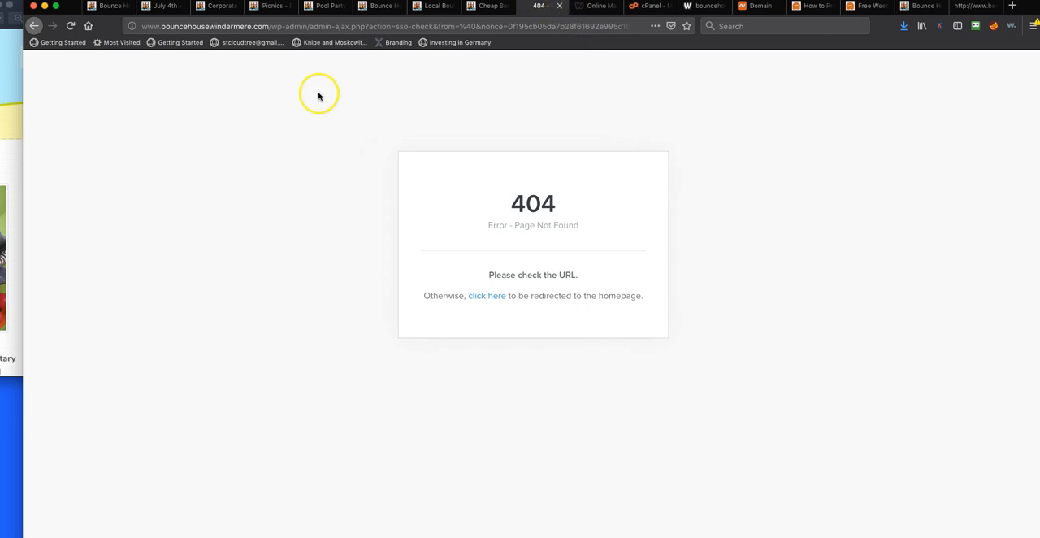
{"action": "left_click_drag", "start_coordinate": [274, 24], "coordinate": [378, 26]}
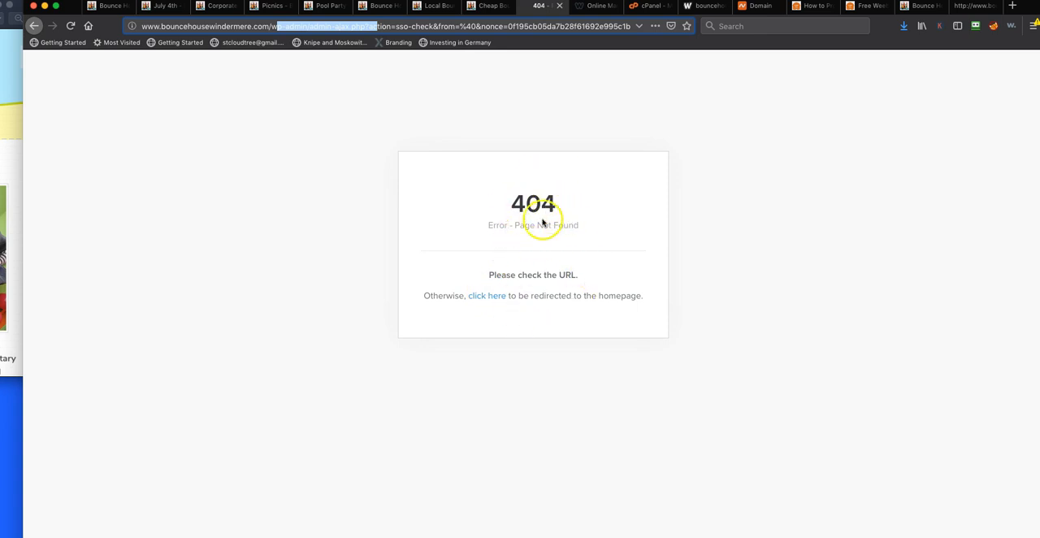
{"action": "left_click_drag", "start_coordinate": [515, 203], "coordinate": [569, 209]}
{"action": "left_click", "coordinate": [568, 209]}
{"action": "left_click", "coordinate": [475, 273]}
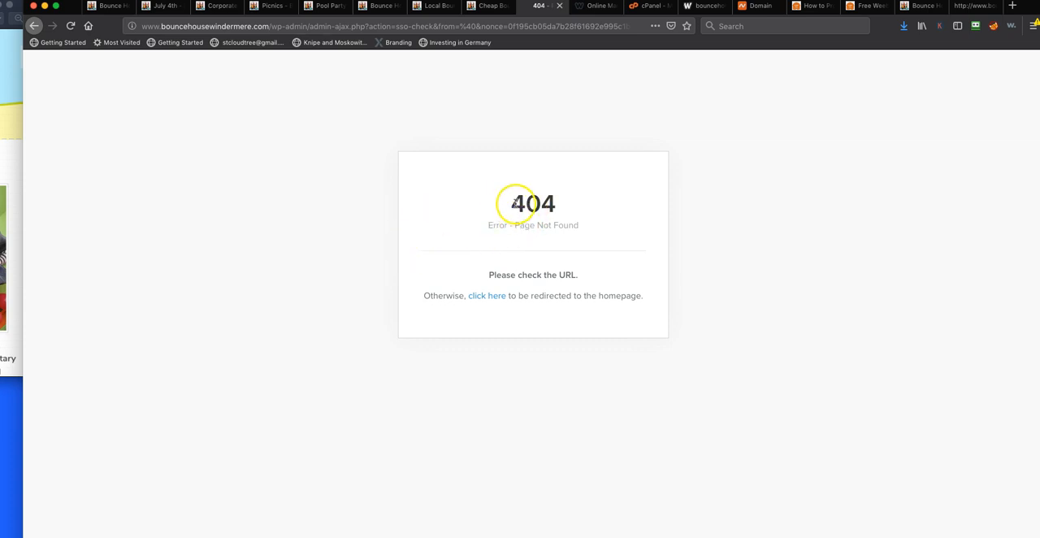
{"action": "left_click_drag", "start_coordinate": [513, 204], "coordinate": [569, 204]}
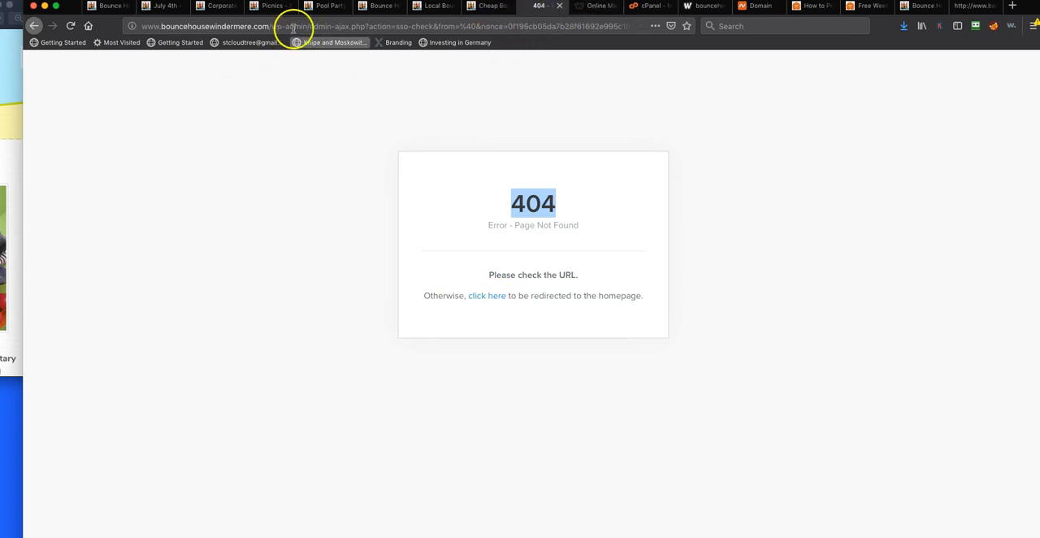
{"action": "left_click_drag", "start_coordinate": [314, 26], "coordinate": [642, 109]}
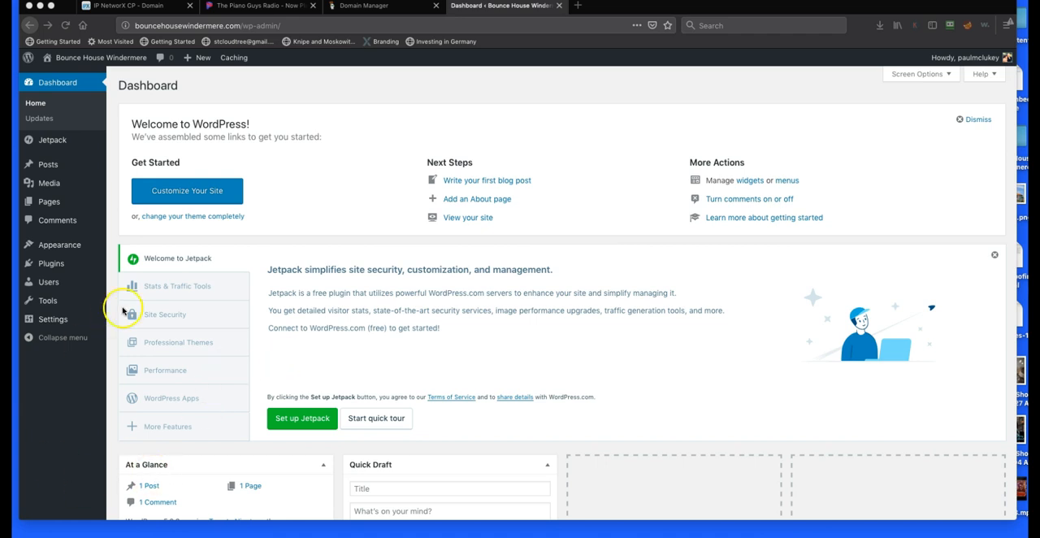
Install the WordPress importer from the dashboard's import tools and run it
{"action": "left_click", "coordinate": [46, 302]}
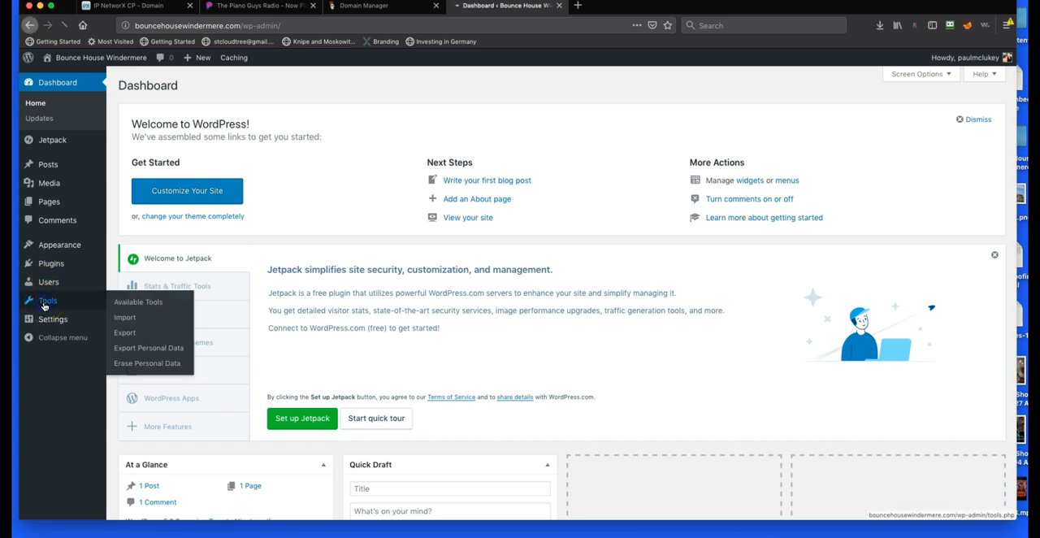
{"action": "left_click", "coordinate": [38, 298]}
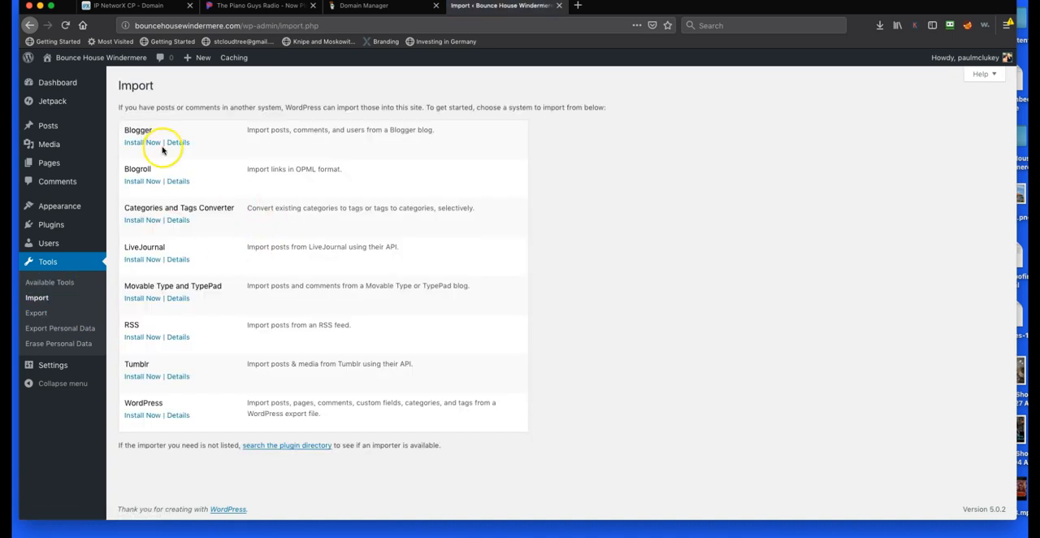
{"action": "left_click", "coordinate": [145, 416]}
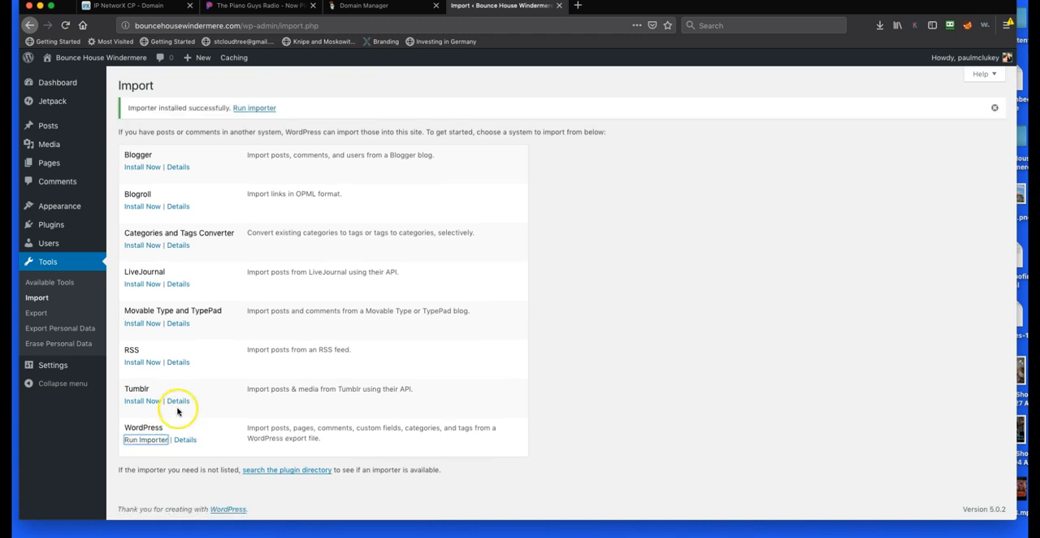
{"action": "left_click", "coordinate": [145, 441]}
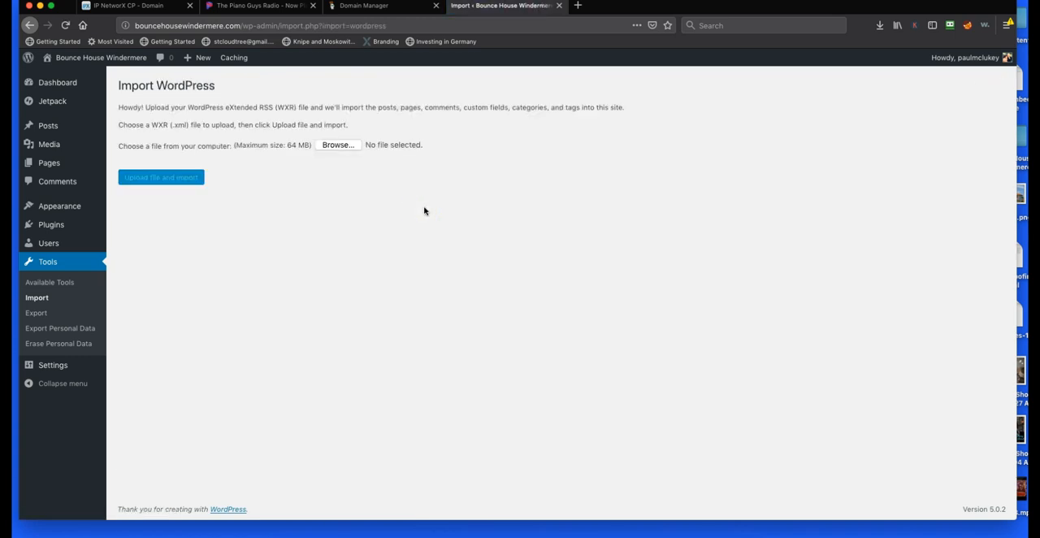
Choose export(2).xml from the Downloads folder as the import file and upload it to the WordPress importer
{"action": "left_click", "coordinate": [336, 145]}
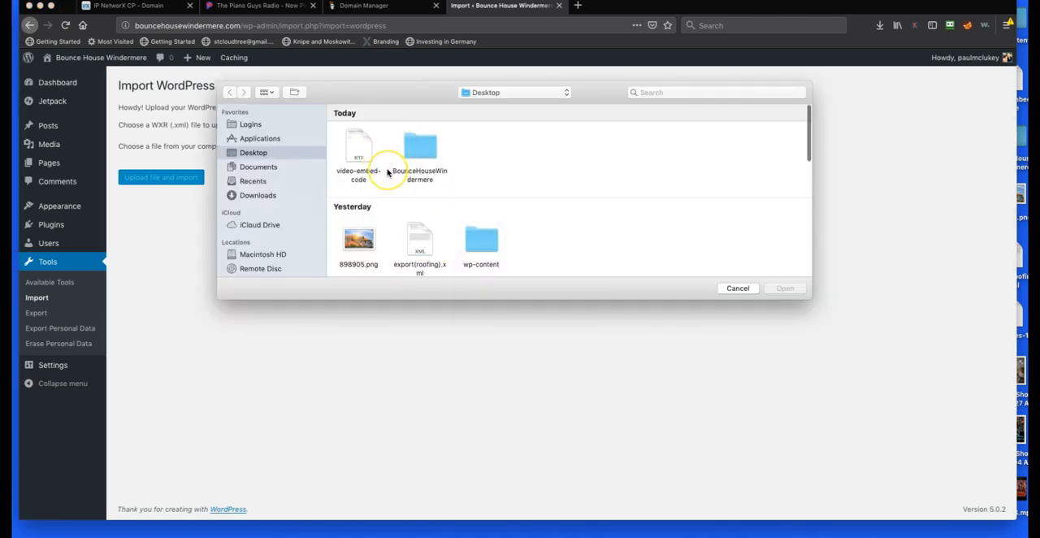
{"action": "left_click", "coordinate": [255, 200]}
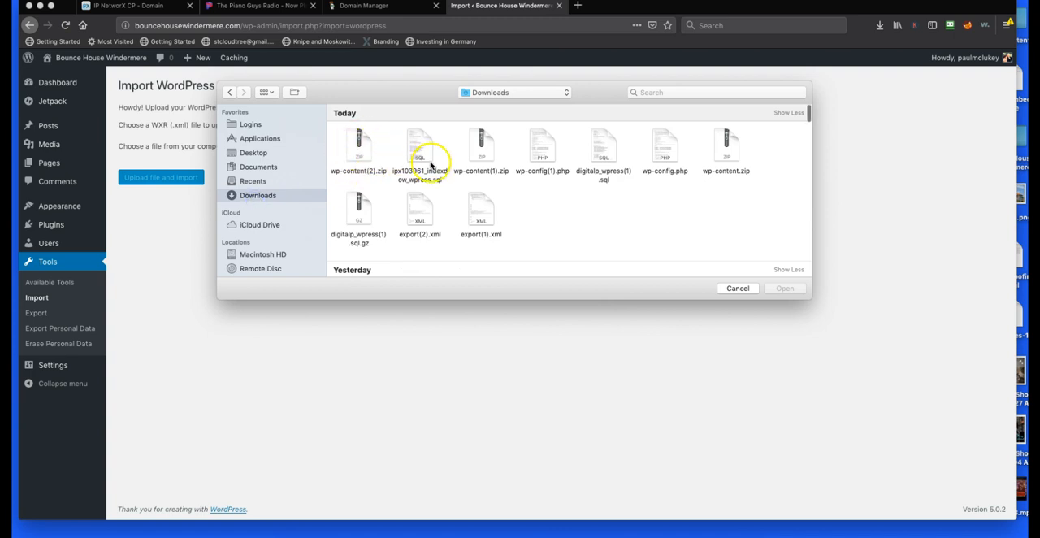
{"action": "left_click", "coordinate": [420, 211]}
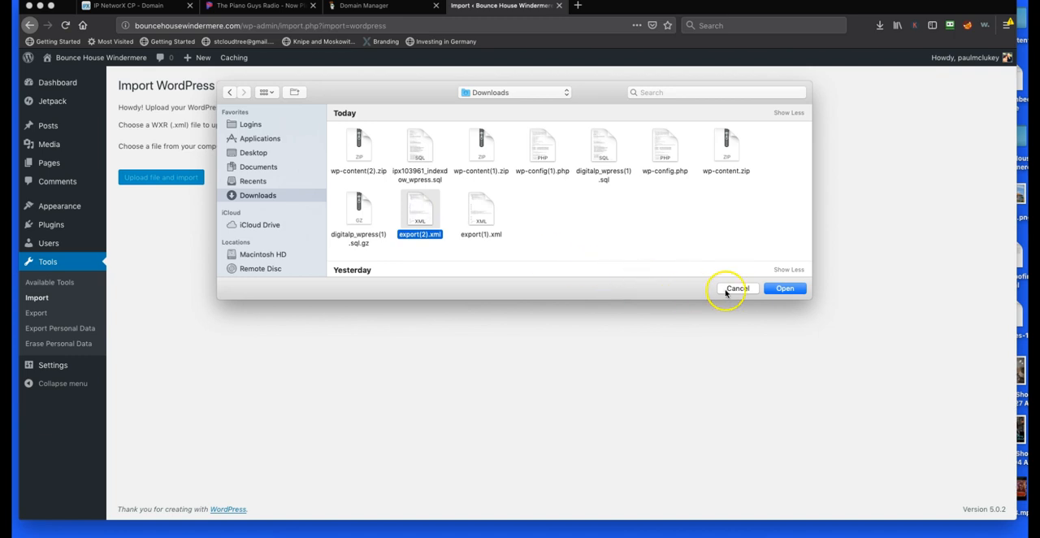
{"action": "left_click", "coordinate": [782, 289]}
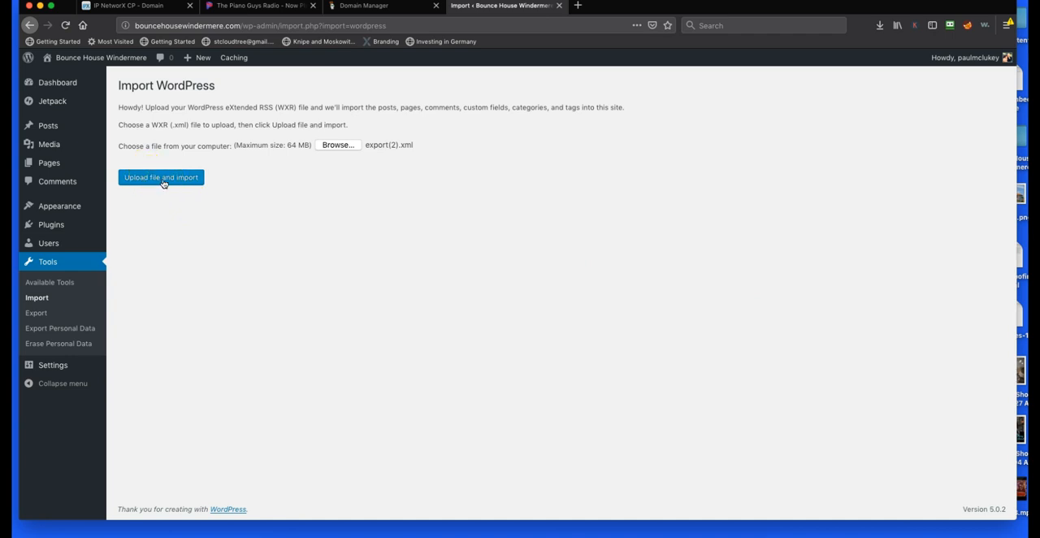
{"action": "left_click", "coordinate": [162, 182]}
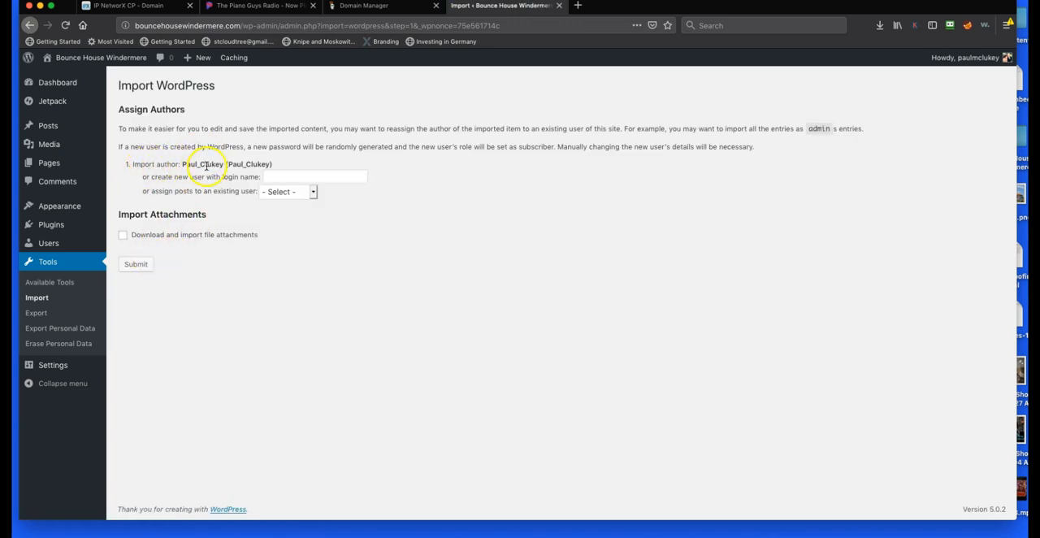
Assign the imported content to a new user with login name BH_Windermere, include file attachments, and run the import
{"action": "left_click", "coordinate": [302, 174]}
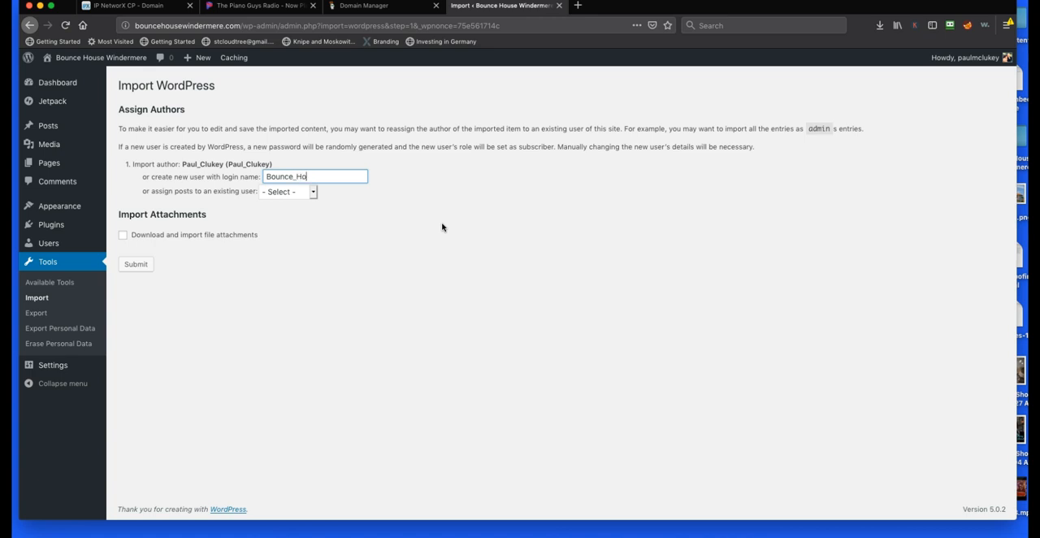
{"action": "key", "text": "BackSpace"}
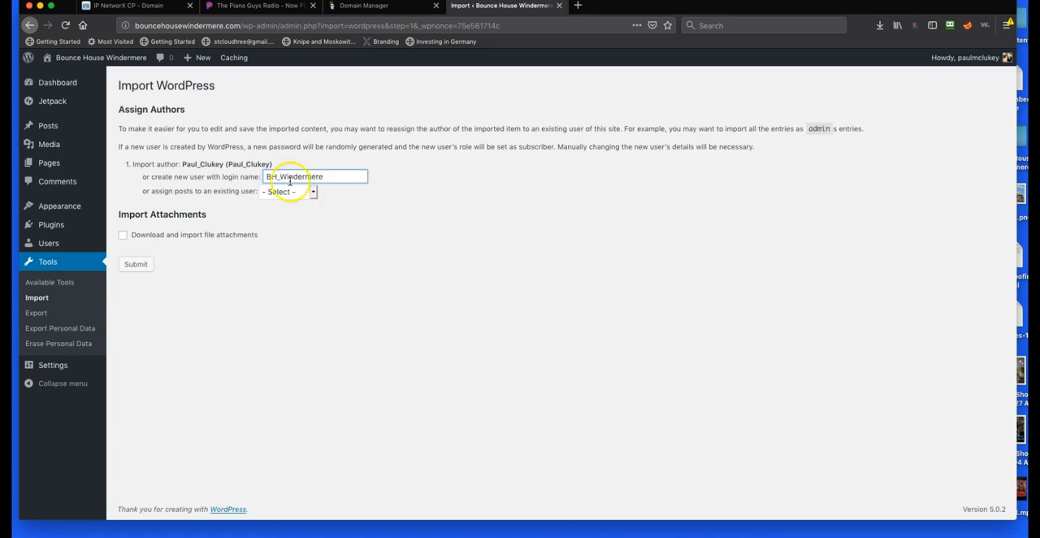
{"action": "left_click", "coordinate": [202, 213]}
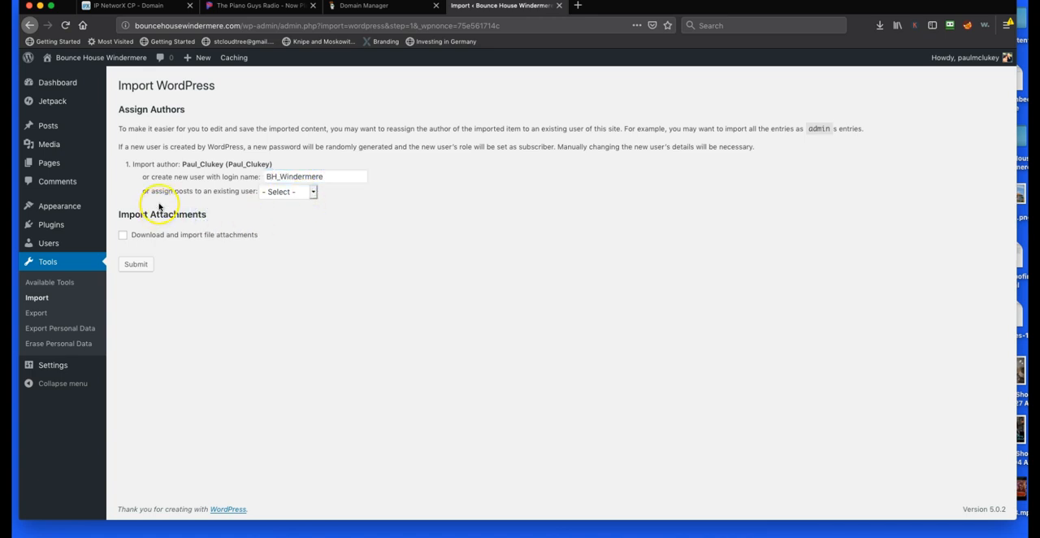
{"action": "left_click_drag", "start_coordinate": [191, 191], "coordinate": [220, 189]}
{"action": "left_click", "coordinate": [313, 192]}
{"action": "left_click", "coordinate": [364, 195]}
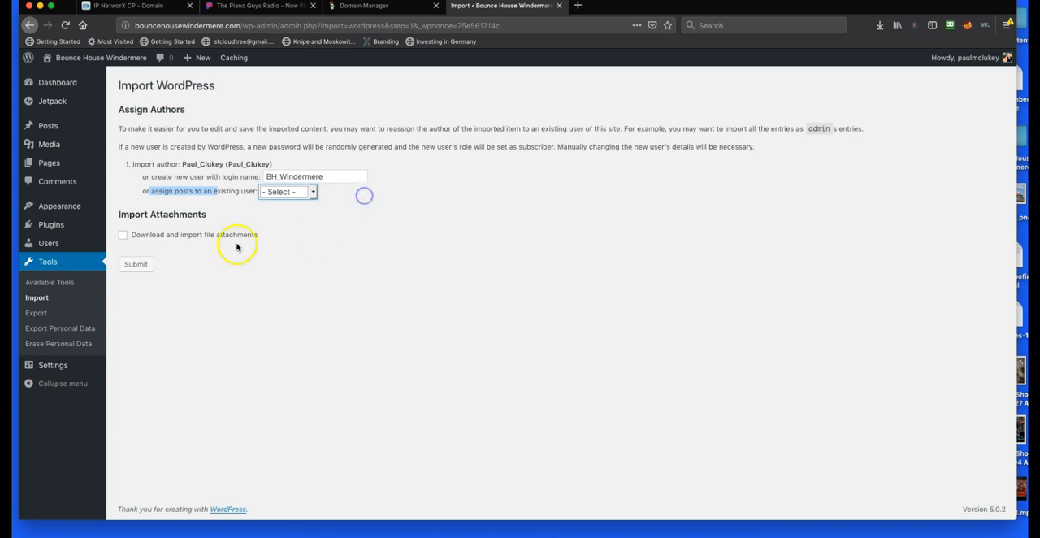
{"action": "left_click", "coordinate": [123, 236]}
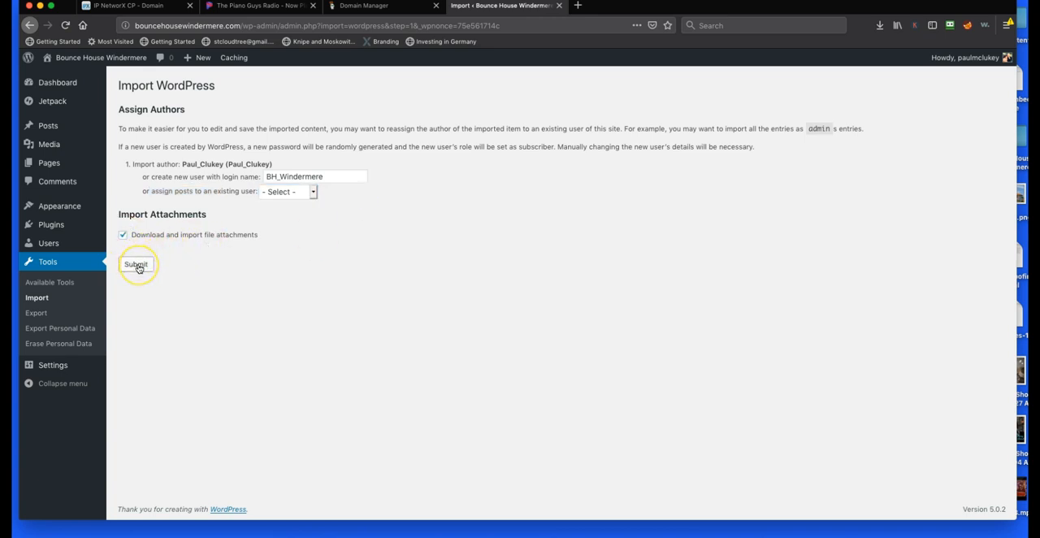
{"action": "left_click", "coordinate": [137, 266]}
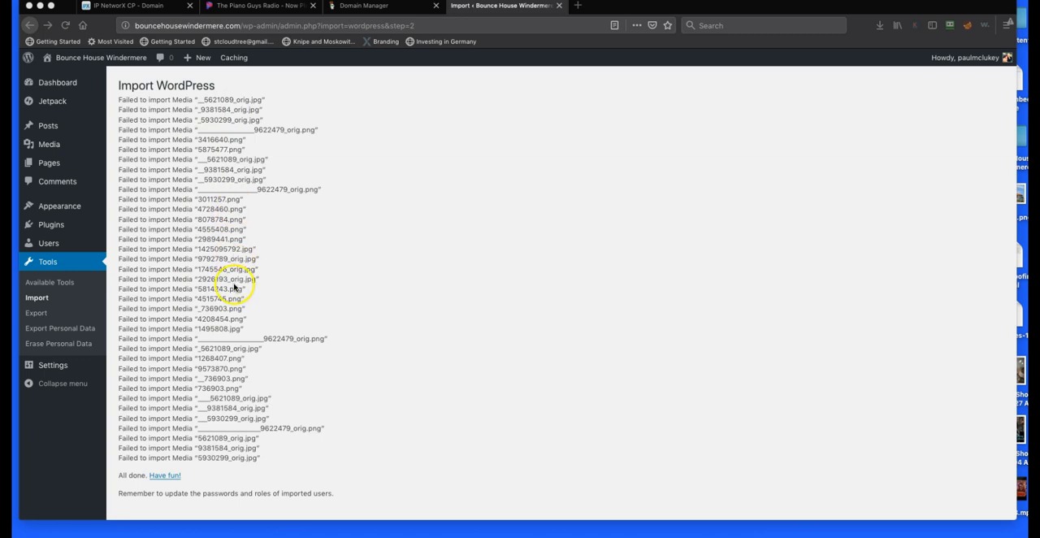
Review the import results and look through the site's list of imported pages
{"action": "scroll", "coordinate": [257, 308], "scroll_direction": "down", "scroll_amount": 1}
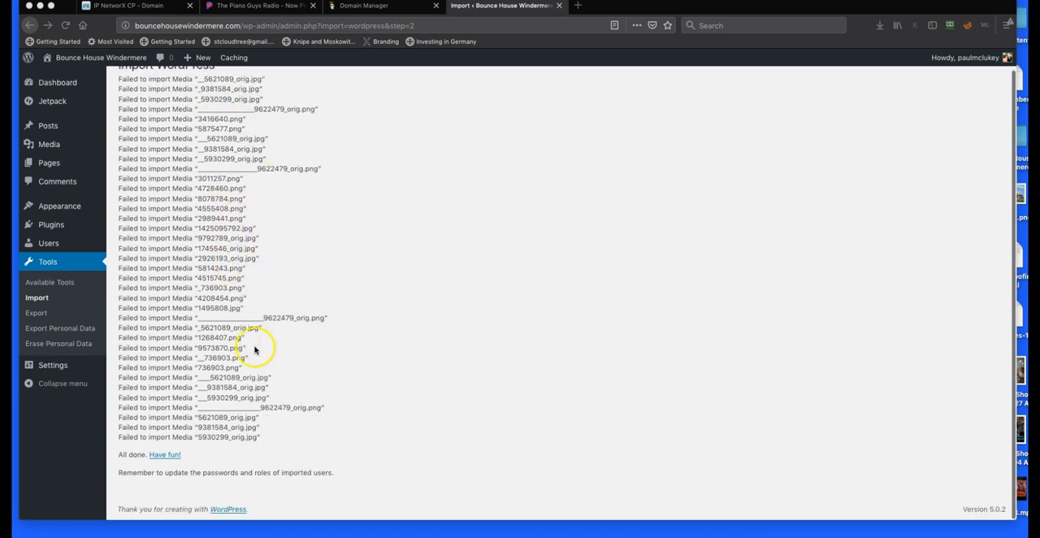
{"action": "scroll", "coordinate": [254, 406], "scroll_direction": "up", "scroll_amount": 1}
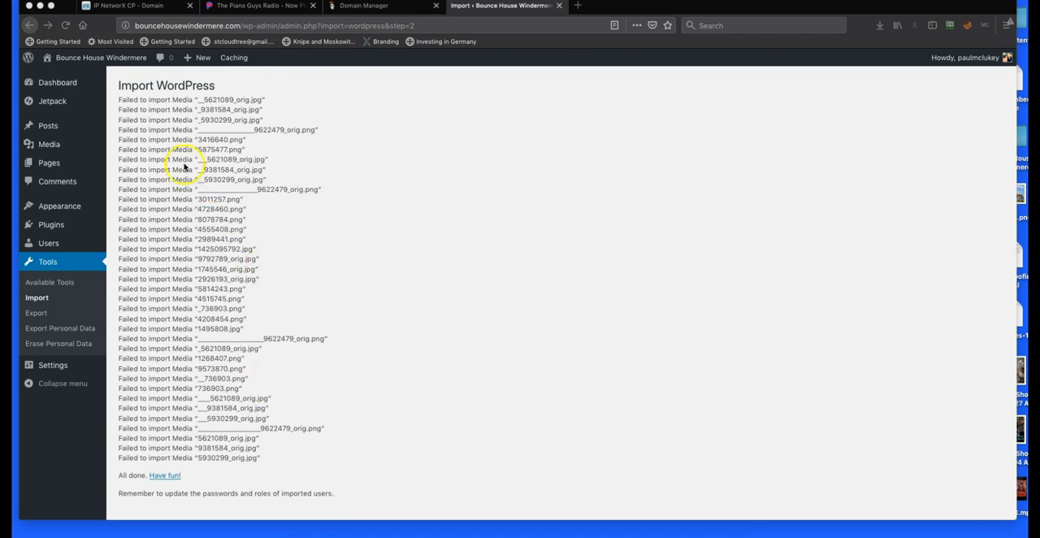
{"action": "mouse_move", "coordinate": [48, 165]}
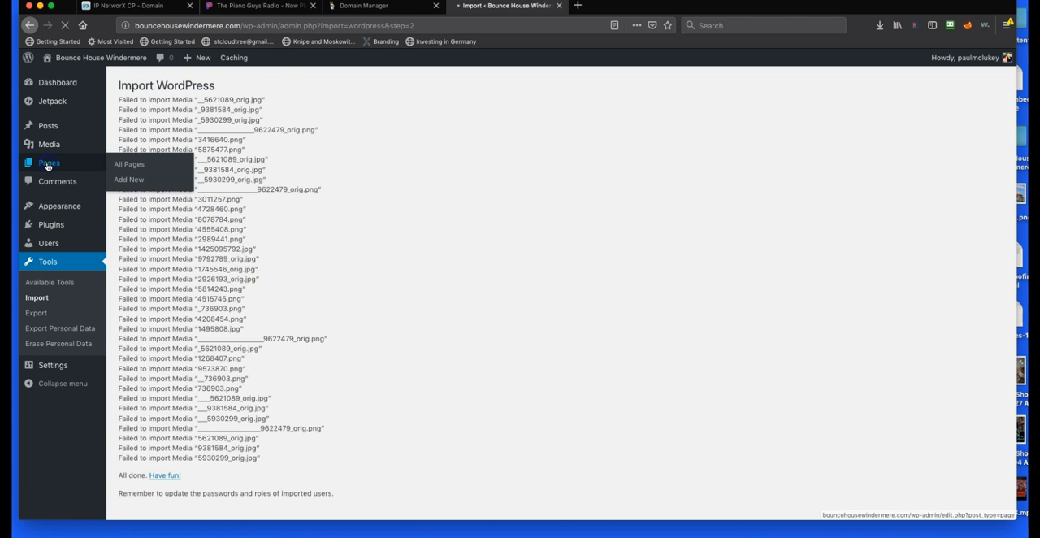
{"action": "scroll", "coordinate": [295, 257], "scroll_direction": "down", "scroll_amount": 5}
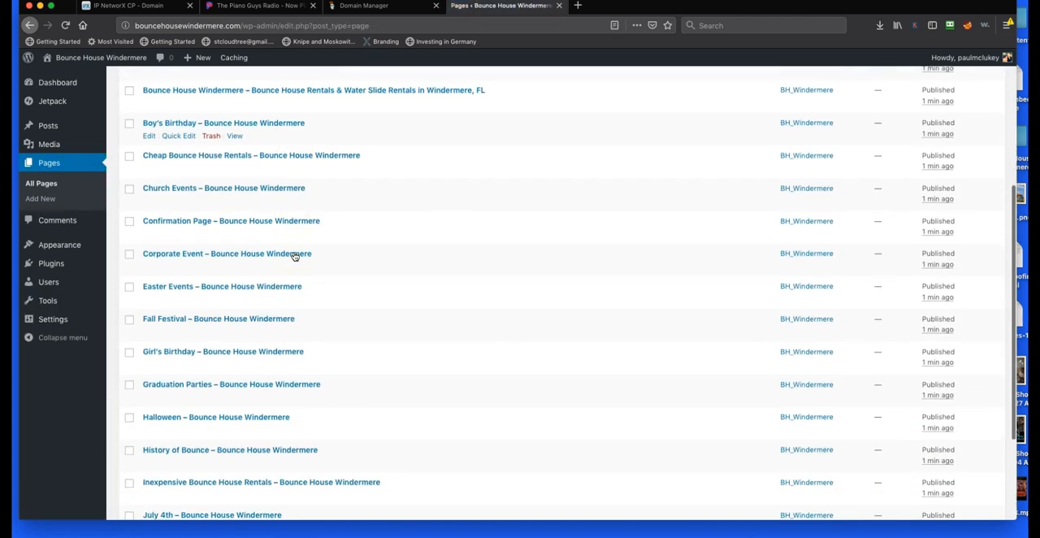
{"action": "scroll", "coordinate": [295, 257], "scroll_direction": "up", "scroll_amount": 5}
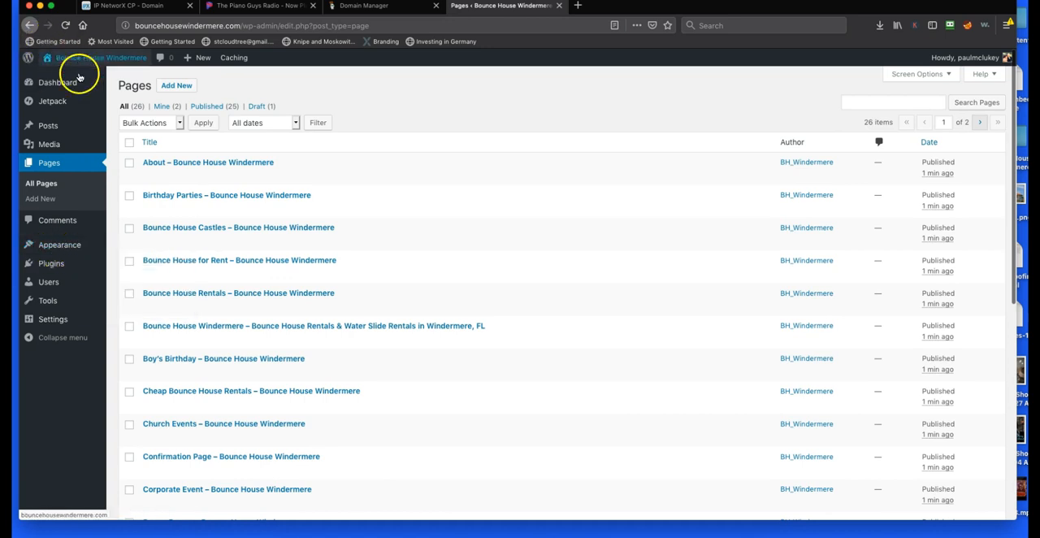
Customize the site to use the static page "Bounce House Windermere - Bounce House Rentals & Water Slide Rentals in Windermere, FL" as homepage and publish
{"action": "mouse_move", "coordinate": [51, 249]}
{"action": "left_click", "coordinate": [132, 261]}
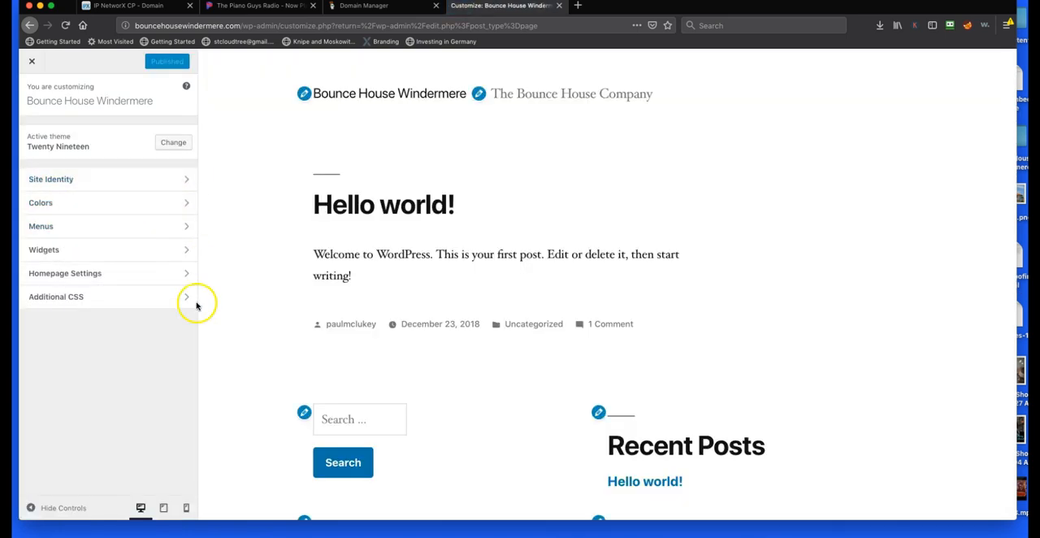
{"action": "scroll", "coordinate": [388, 331], "scroll_direction": "down", "scroll_amount": 5}
{"action": "scroll", "coordinate": [388, 331], "scroll_direction": "up", "scroll_amount": 5}
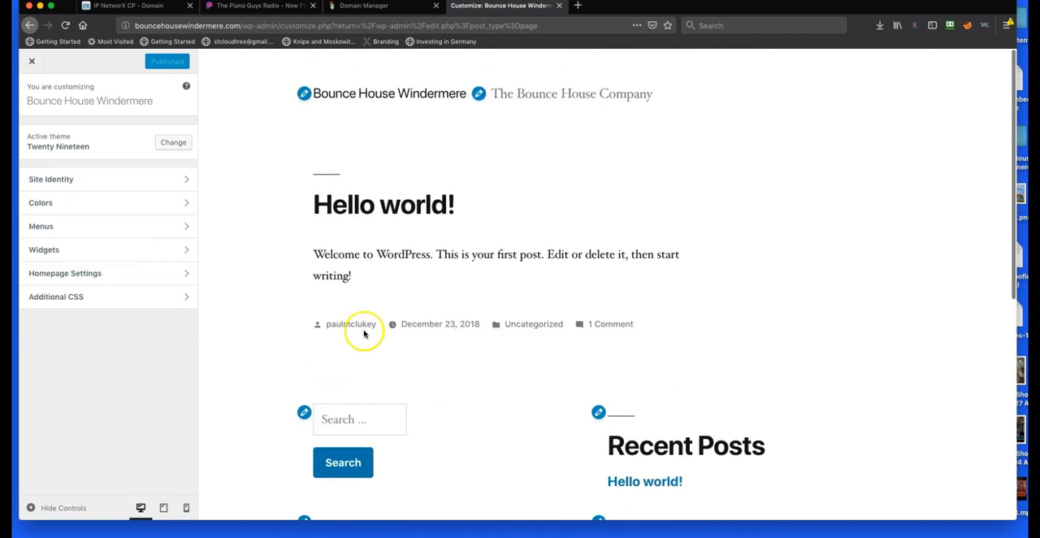
{"action": "left_click", "coordinate": [182, 268]}
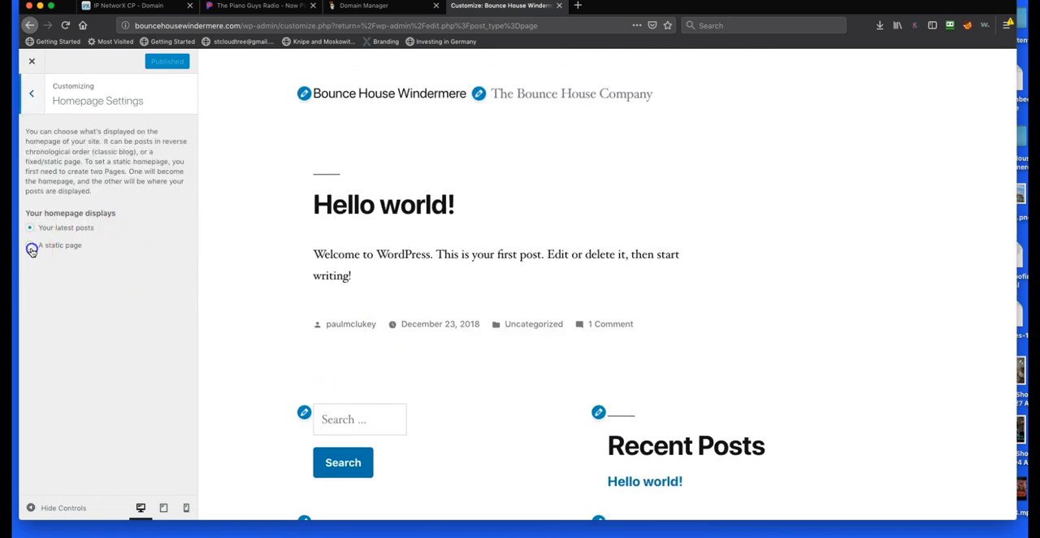
{"action": "left_click", "coordinate": [31, 248]}
{"action": "left_click", "coordinate": [142, 287]}
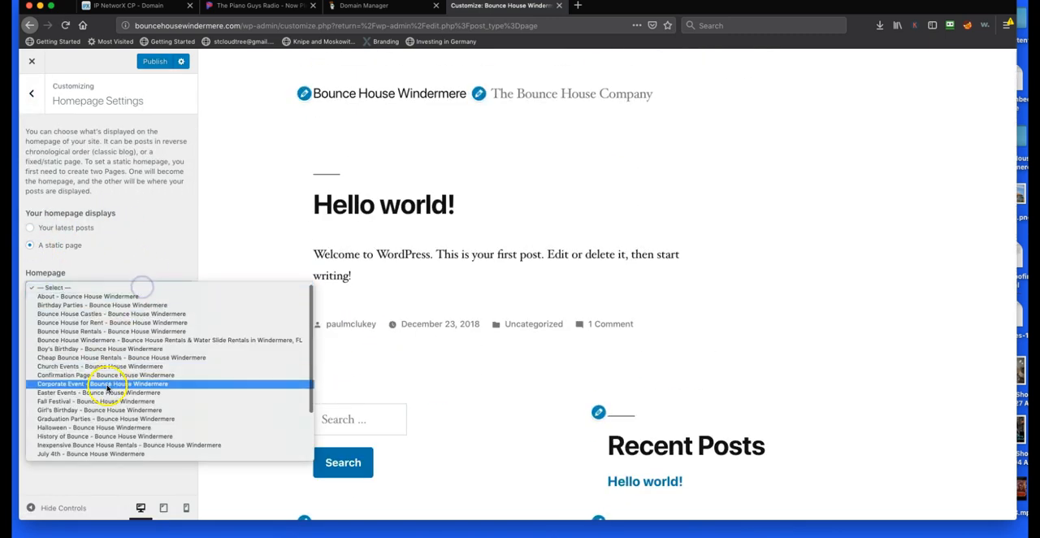
{"action": "left_click", "coordinate": [109, 341]}
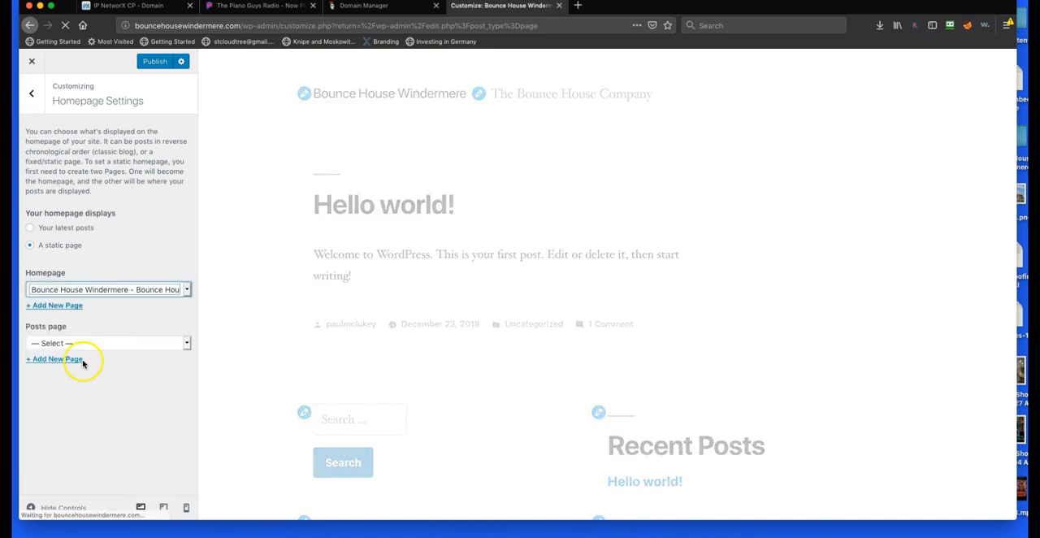
{"action": "left_click", "coordinate": [157, 61]}
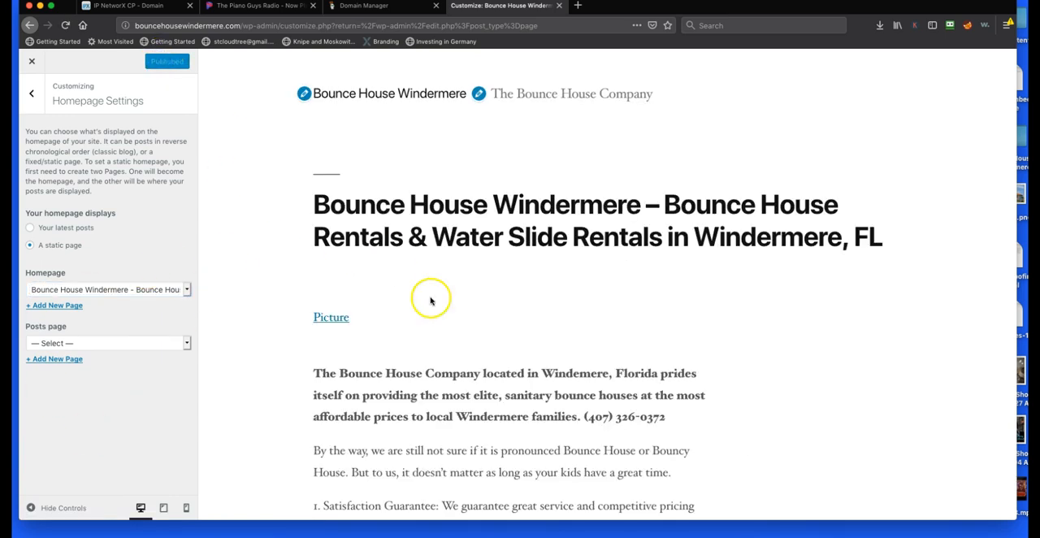
{"action": "scroll", "coordinate": [536, 372], "scroll_direction": "down", "scroll_amount": 10}
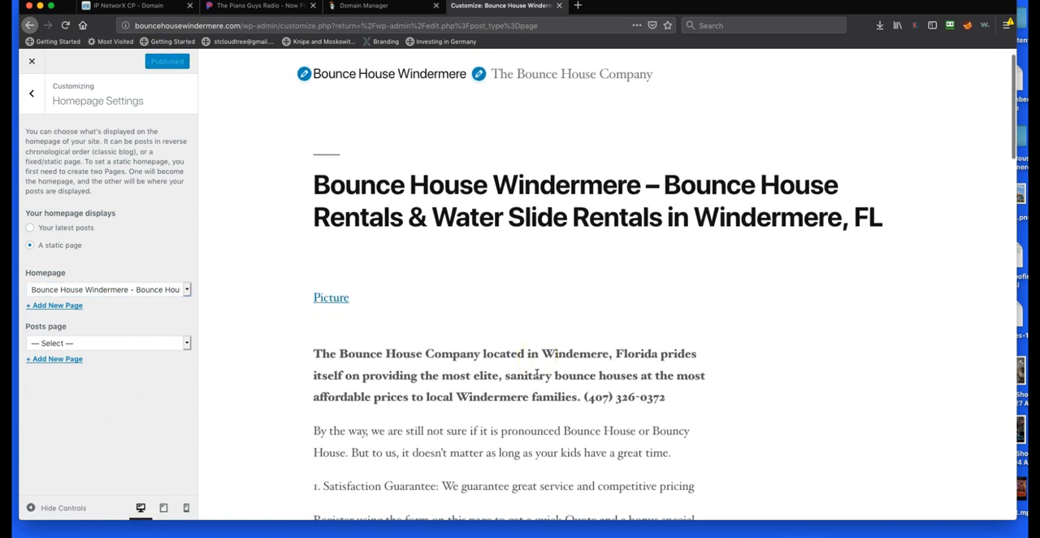
{"action": "left_click", "coordinate": [32, 65]}
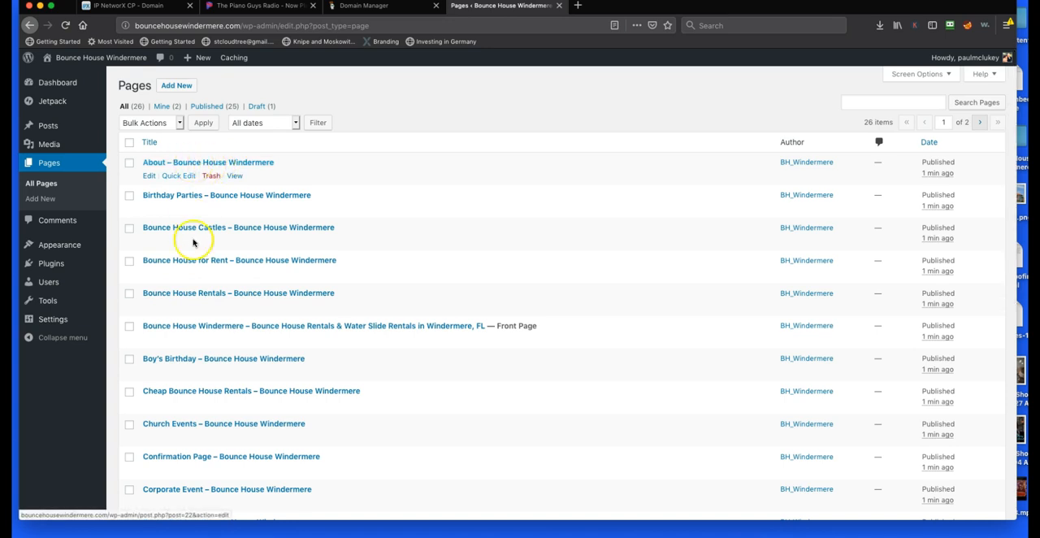
Open the front page from the pages list for editing in a new browser tab
{"action": "scroll", "coordinate": [193, 242], "scroll_direction": "down", "scroll_amount": 10}
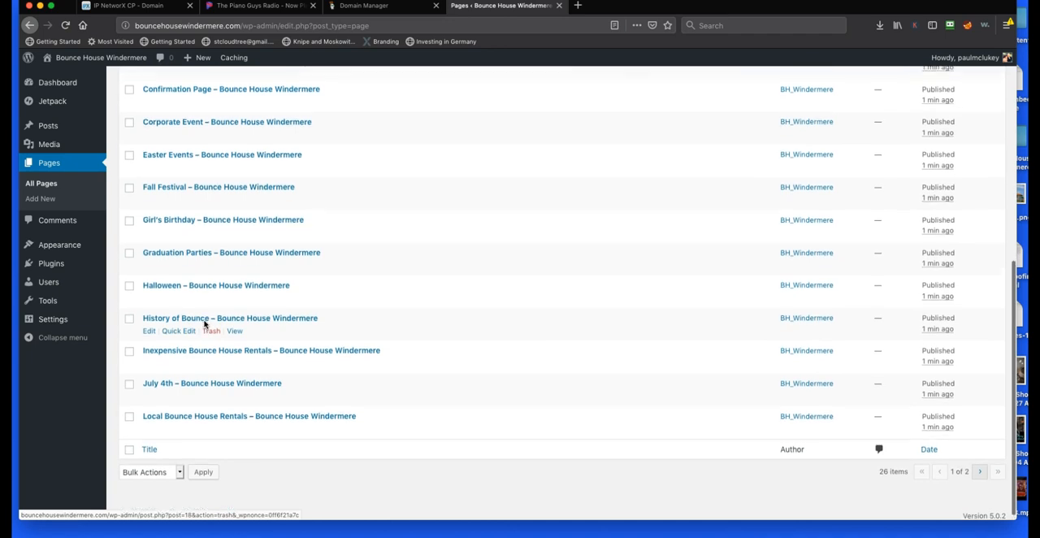
{"action": "scroll", "coordinate": [204, 323], "scroll_direction": "up", "scroll_amount": 4}
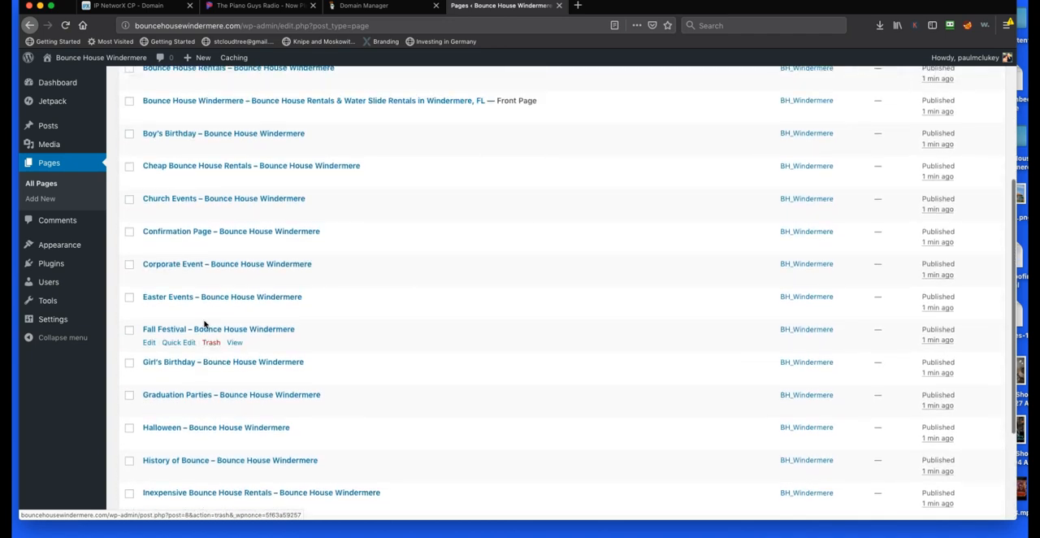
{"action": "scroll", "coordinate": [188, 307], "scroll_direction": "down", "scroll_amount": 2}
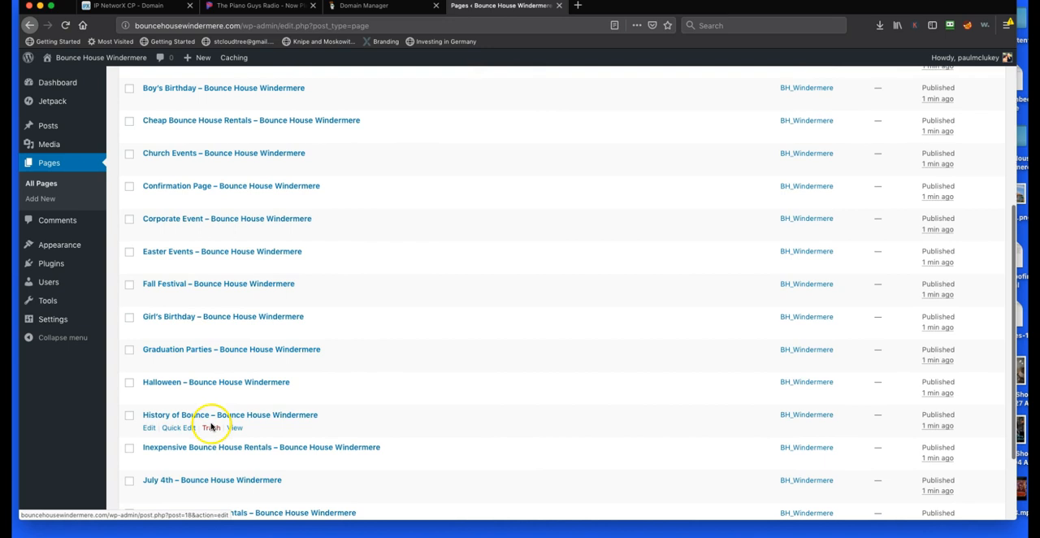
{"action": "scroll", "coordinate": [205, 447], "scroll_direction": "up", "scroll_amount": 4}
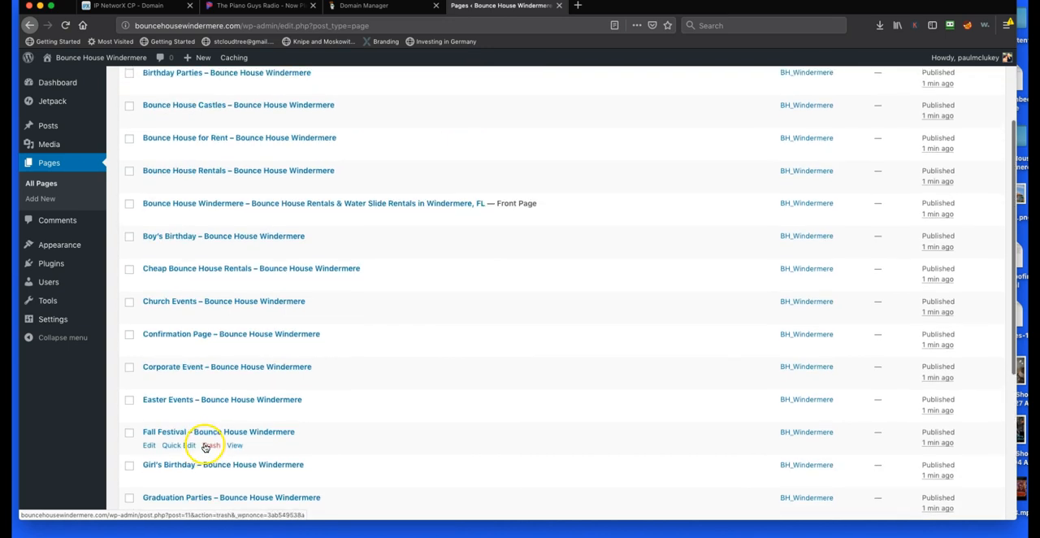
{"action": "left_click", "coordinate": [198, 204]}
{"action": "left_click", "coordinate": [611, 8]}
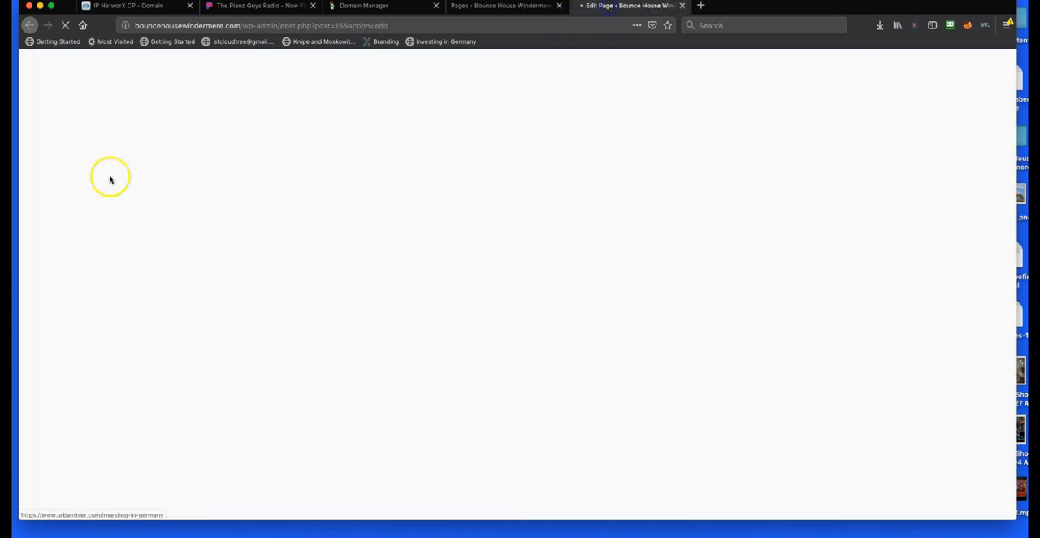
Delete the "Click to set custom HTML" placeholder and the extra blank line below the phone number, then return to the page title
{"action": "scroll", "coordinate": [431, 377], "scroll_direction": "down", "scroll_amount": 10}
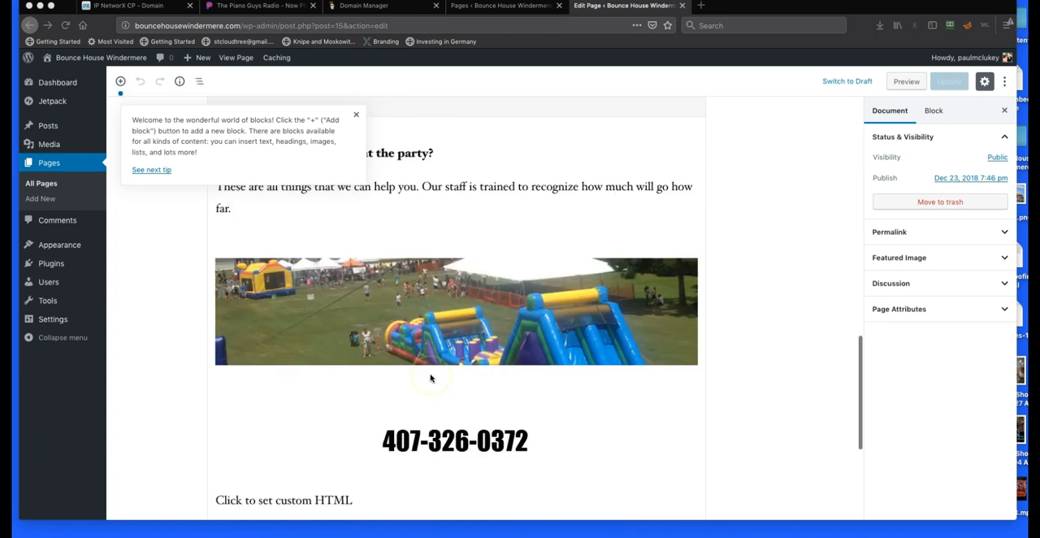
{"action": "scroll", "coordinate": [426, 361], "scroll_direction": "up", "scroll_amount": 3}
{"action": "scroll", "coordinate": [407, 329], "scroll_direction": "down", "scroll_amount": 7}
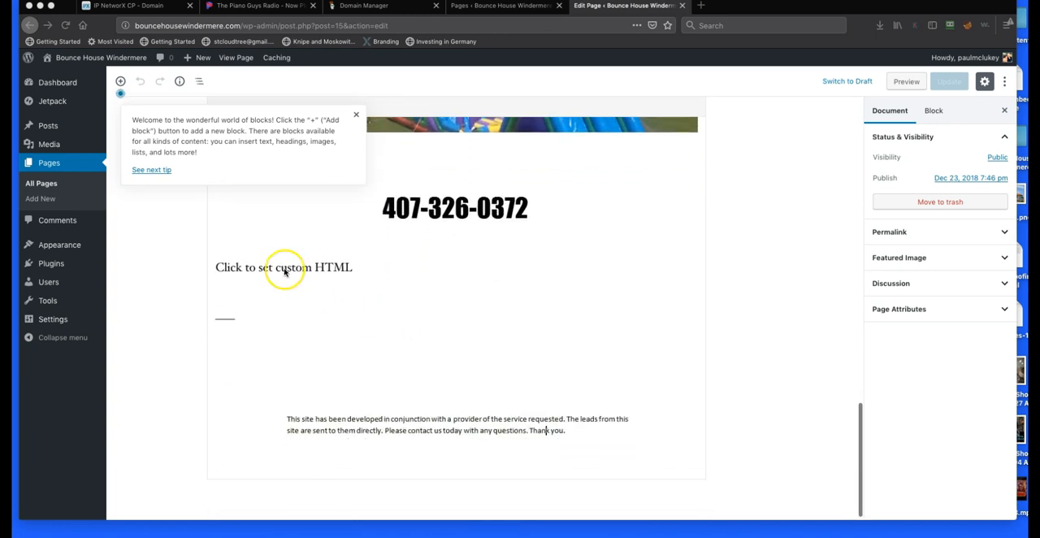
{"action": "left_click_drag", "start_coordinate": [336, 272], "coordinate": [208, 285]}
{"action": "key", "text": "BackSpace"}
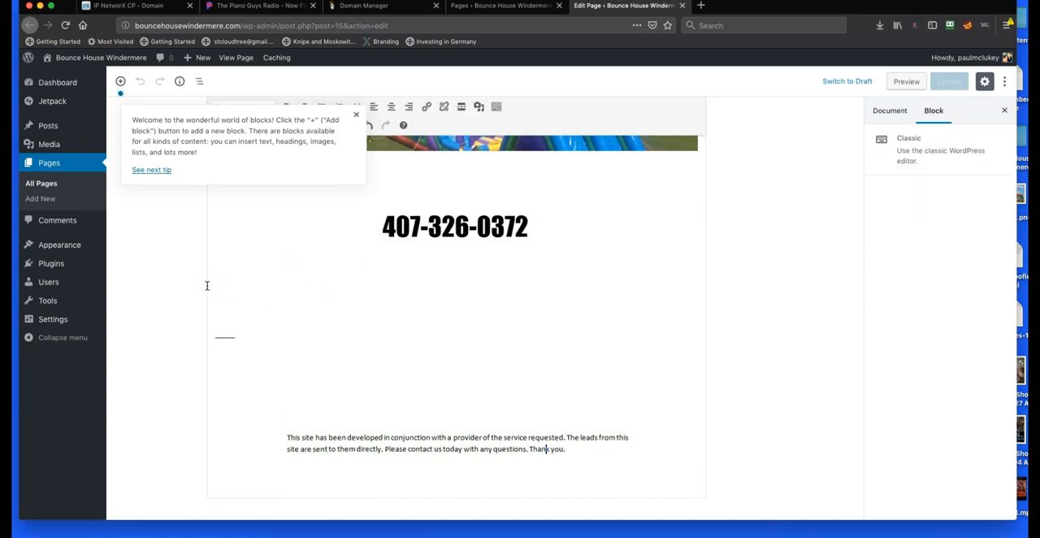
{"action": "key", "text": "BackSpace"}
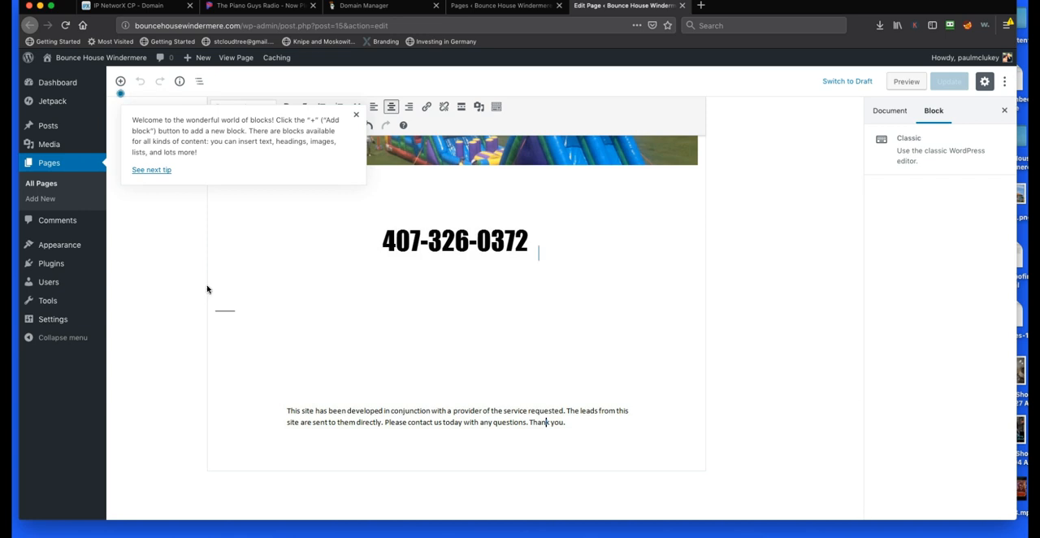
{"action": "scroll", "coordinate": [339, 385], "scroll_direction": "up", "scroll_amount": 15}
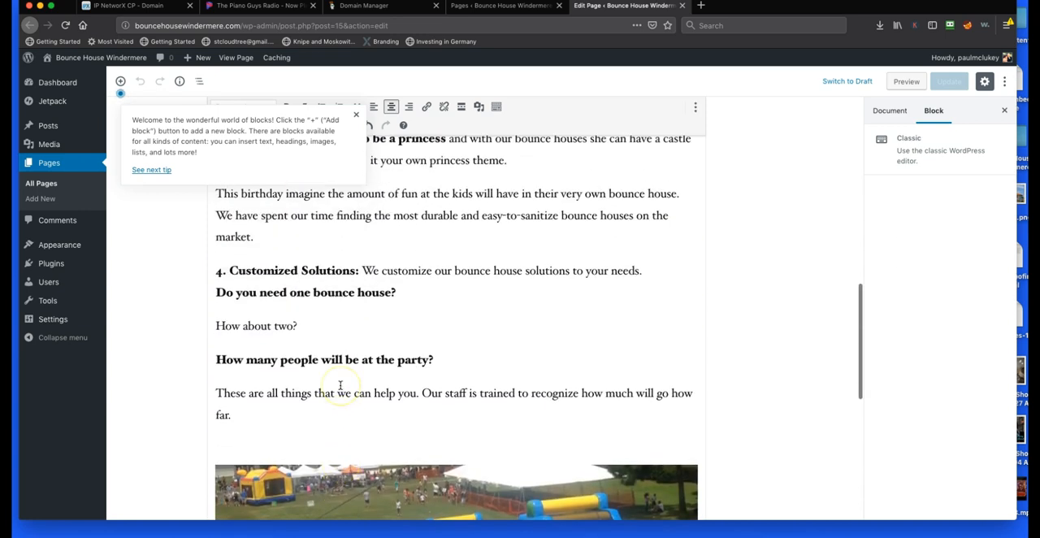
{"action": "left_click", "coordinate": [548, 225]}
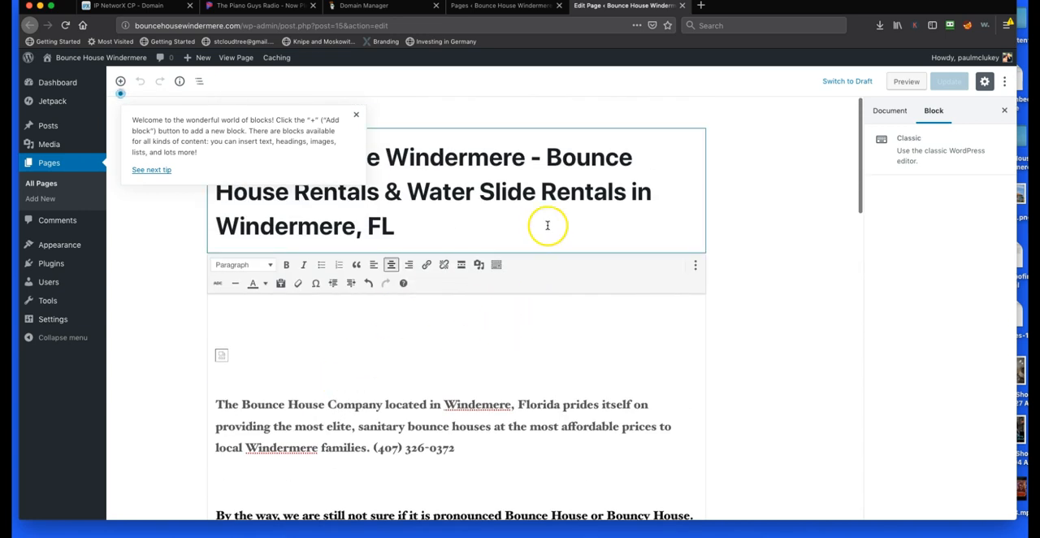
Dismiss the block tips and delete the broken image placeholder and blank lines above the page's opening paragraph
{"action": "left_click", "coordinate": [356, 114]}
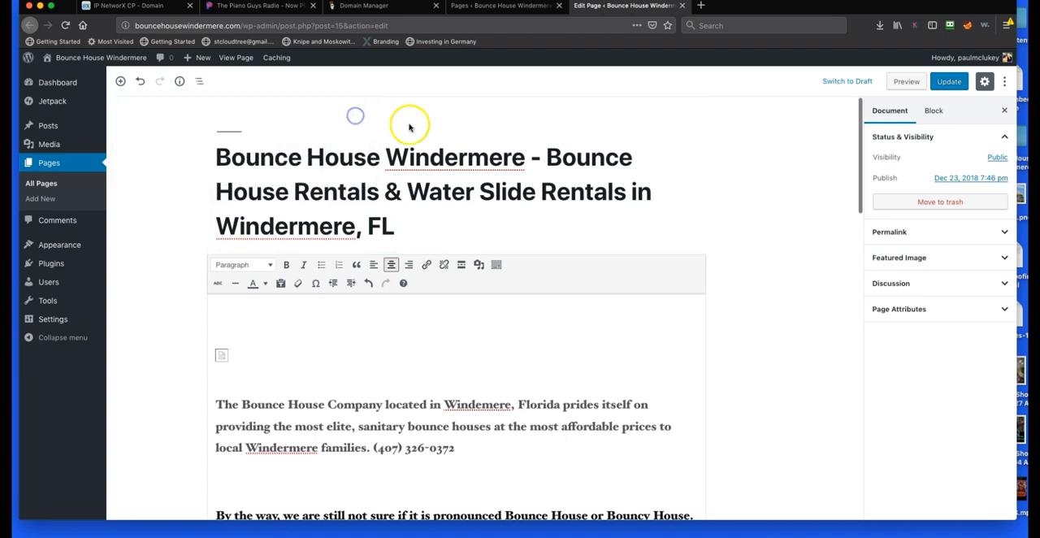
{"action": "left_click_drag", "start_coordinate": [246, 157], "coordinate": [471, 154]}
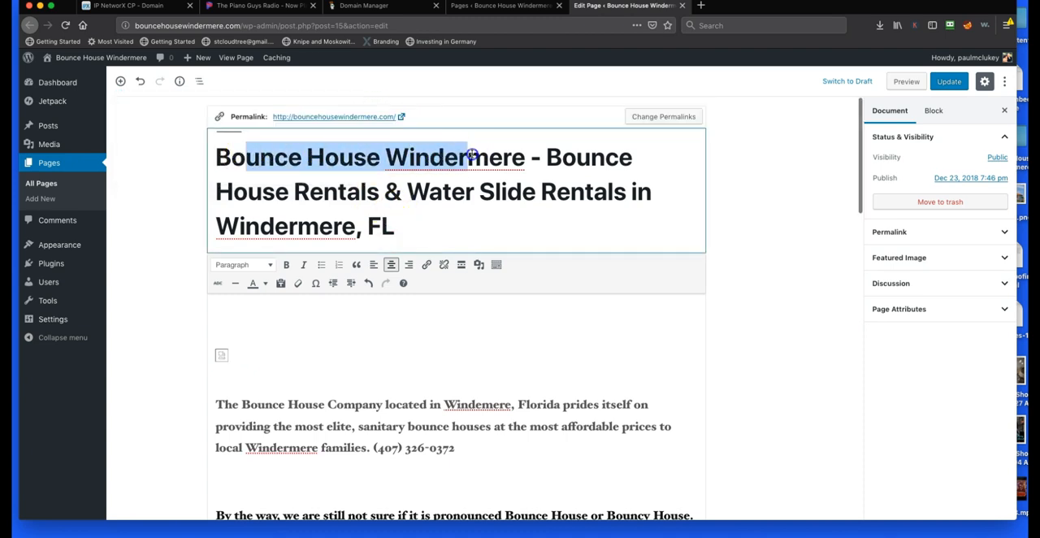
{"action": "left_click", "coordinate": [437, 230]}
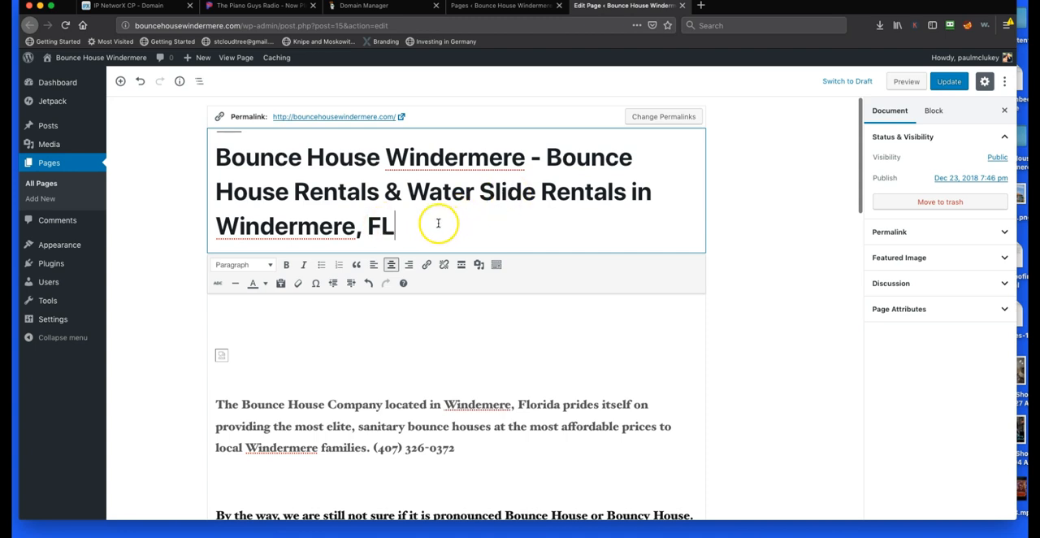
{"action": "left_click", "coordinate": [241, 362]}
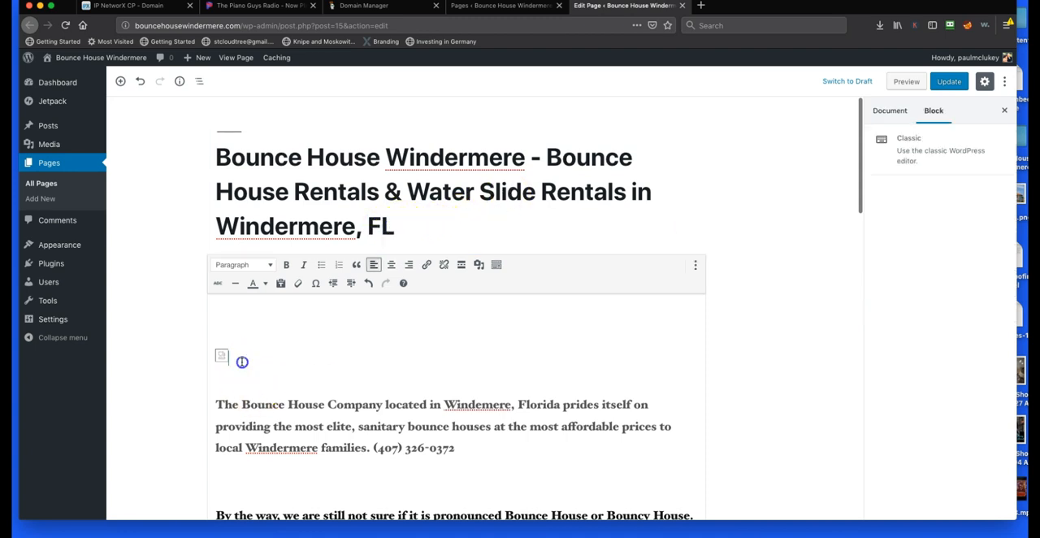
{"action": "key", "text": "BackSpace"}
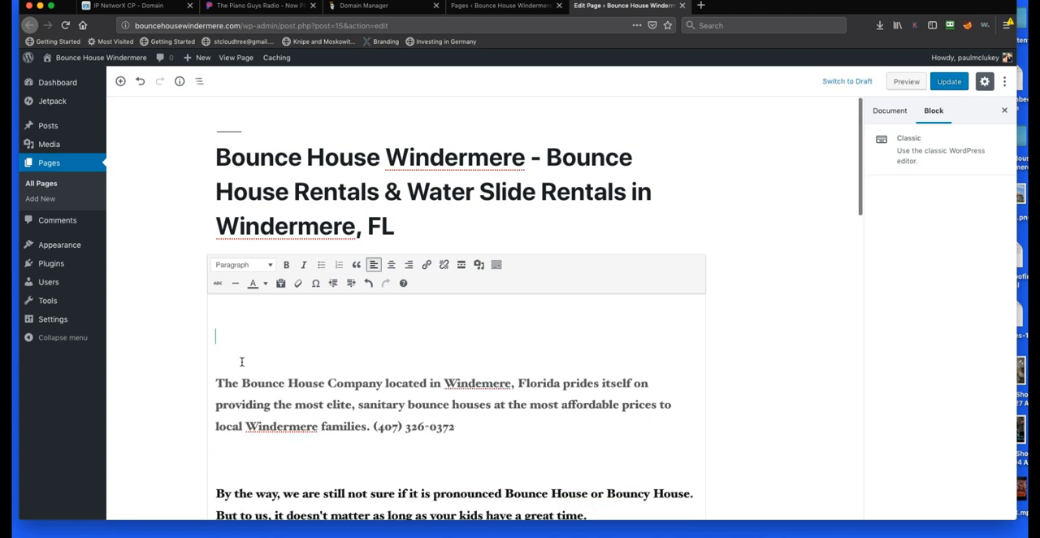
{"action": "key", "text": "BackSpace"}
{"action": "key", "text": "BackSpace"}
{"action": "key", "text": "BackSpace"}
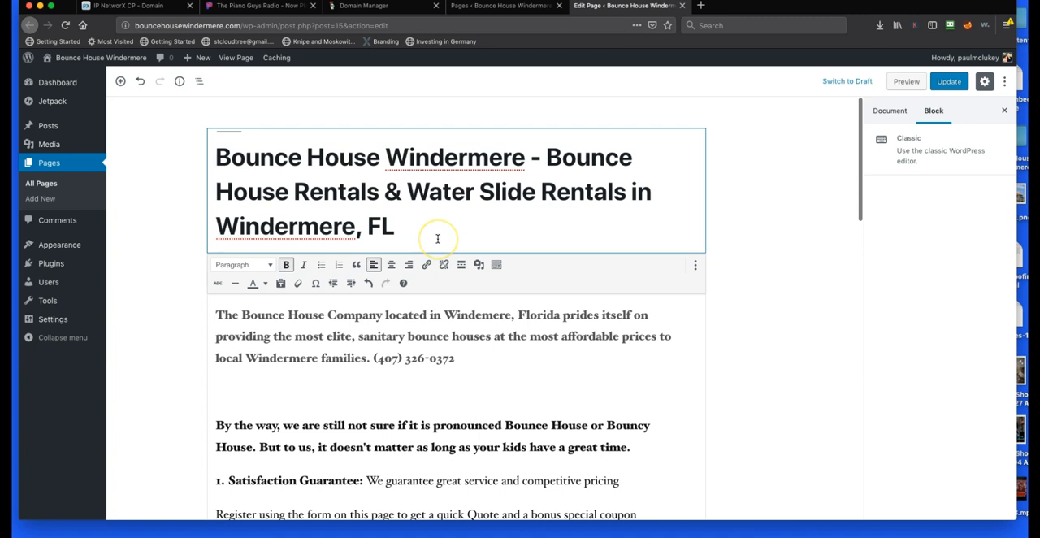
Replace the entire page title with "Home"
{"action": "left_click", "coordinate": [414, 227]}
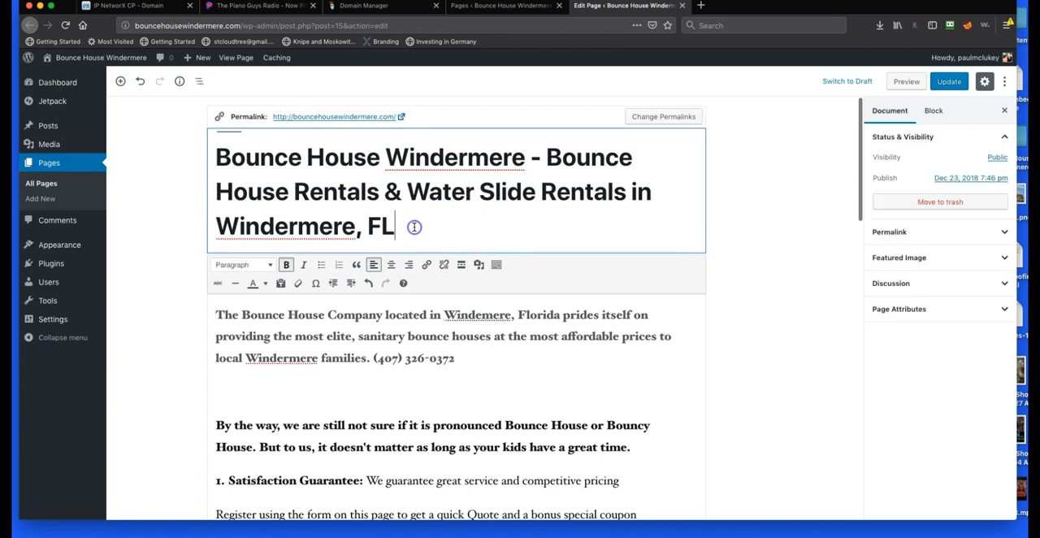
{"action": "left_click_drag", "start_coordinate": [410, 230], "coordinate": [218, 152]}
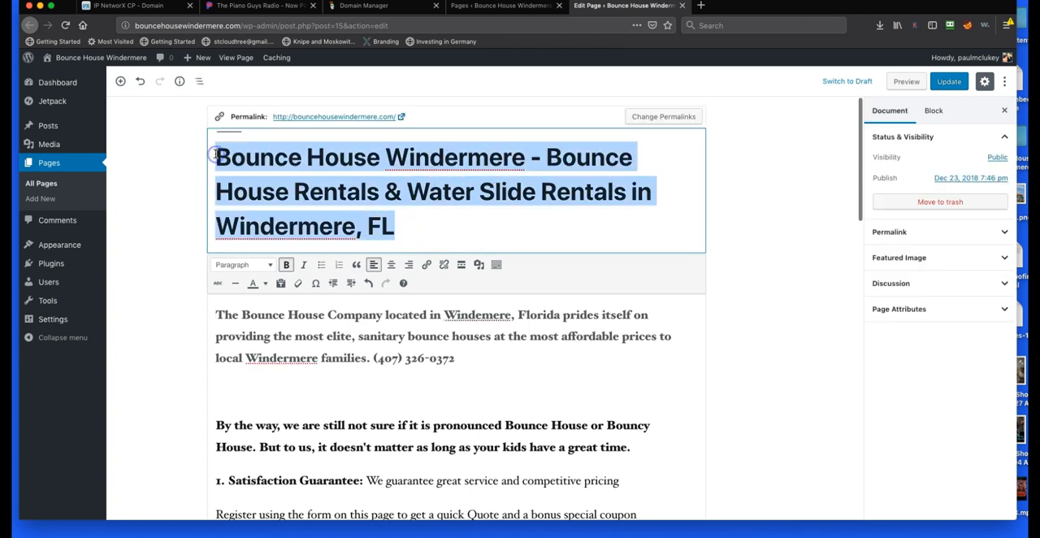
{"action": "type", "text": "Home"}
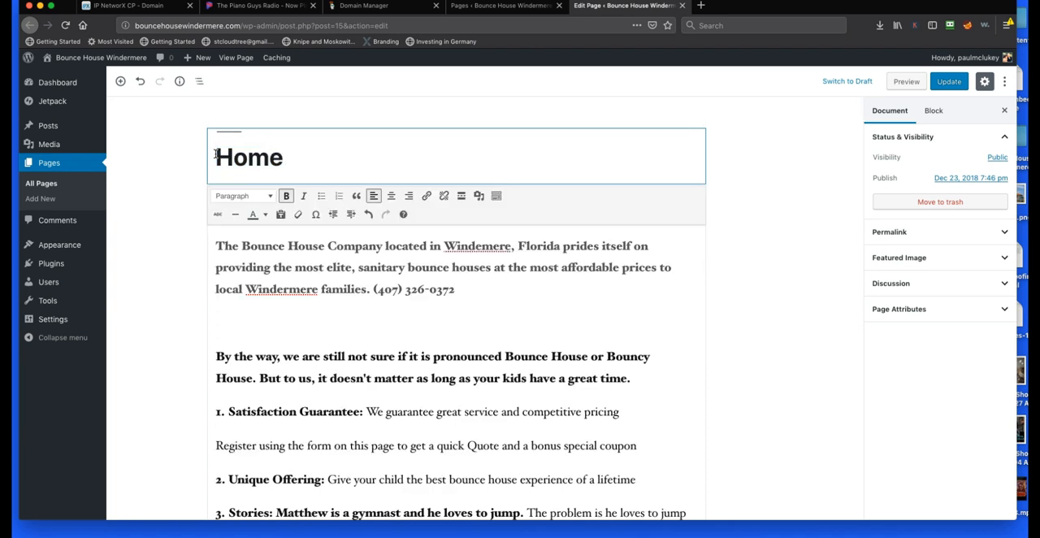
Remove the blank line below the phone number and add an empty line above the opening paragraph
{"action": "scroll", "coordinate": [453, 317], "scroll_direction": "down", "scroll_amount": 1}
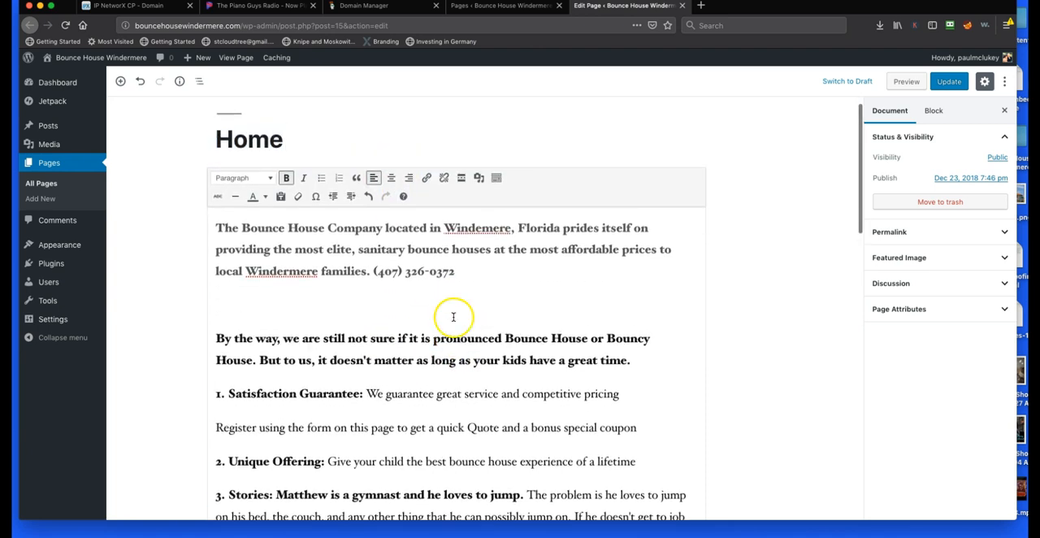
{"action": "left_click", "coordinate": [406, 314]}
{"action": "key", "text": "BackSpace"}
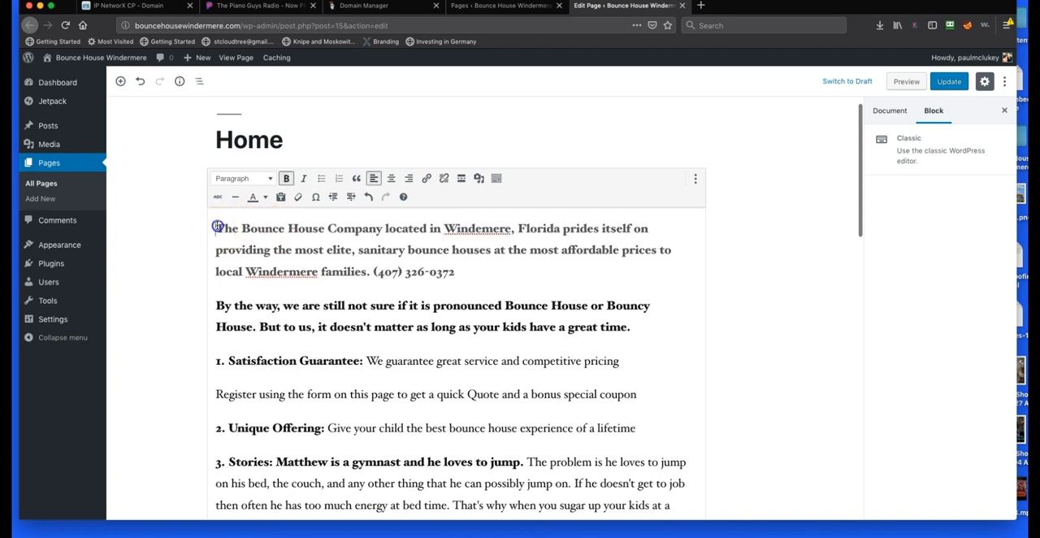
{"action": "key", "text": "Return"}
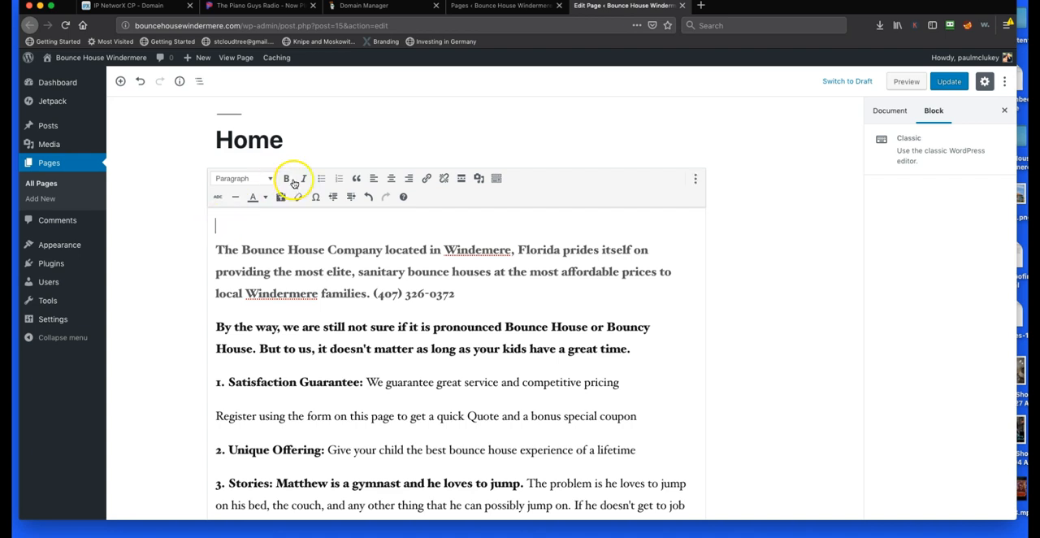
Upload 1425095792.jpg from the Home folder inside the desktop's BounceHouseWindermere folder as new media for the page
{"action": "left_click", "coordinate": [479, 180]}
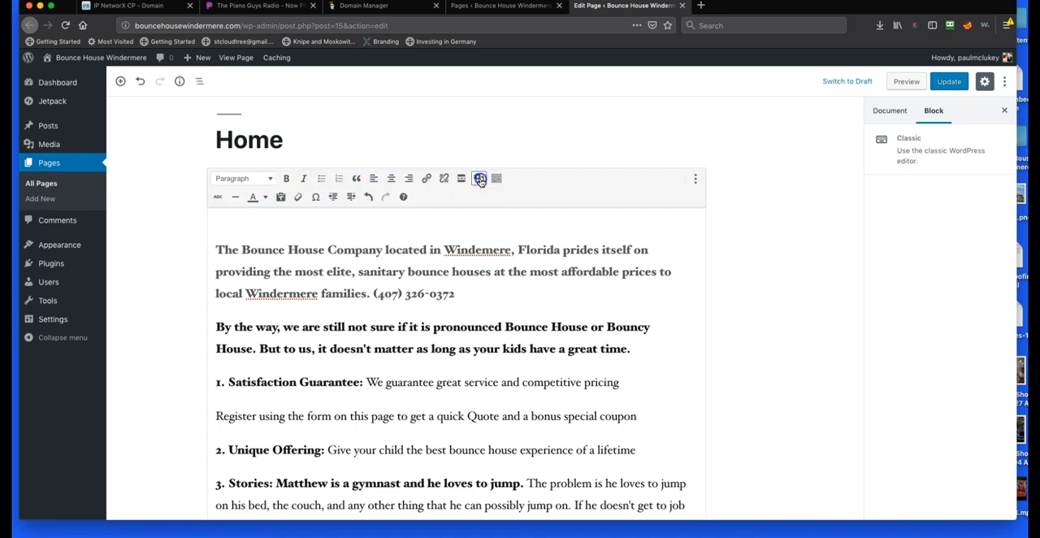
{"action": "left_click", "coordinate": [572, 280]}
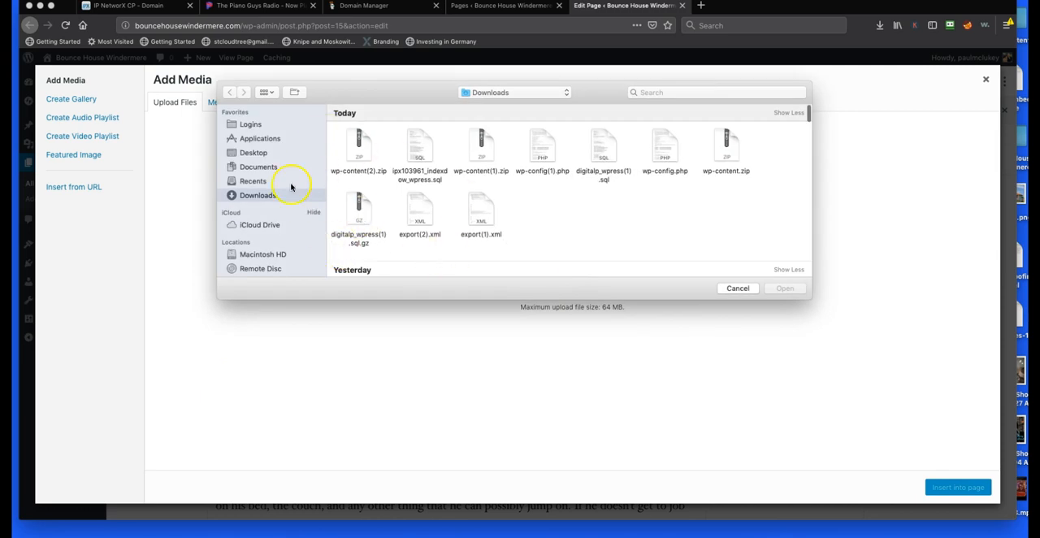
{"action": "left_click", "coordinate": [251, 153]}
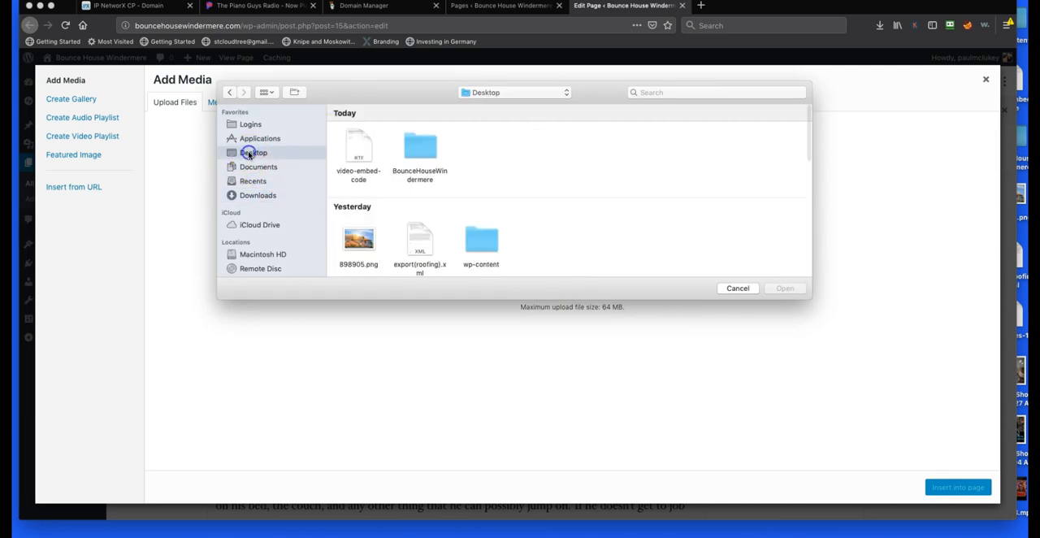
{"action": "double_click", "coordinate": [403, 146]}
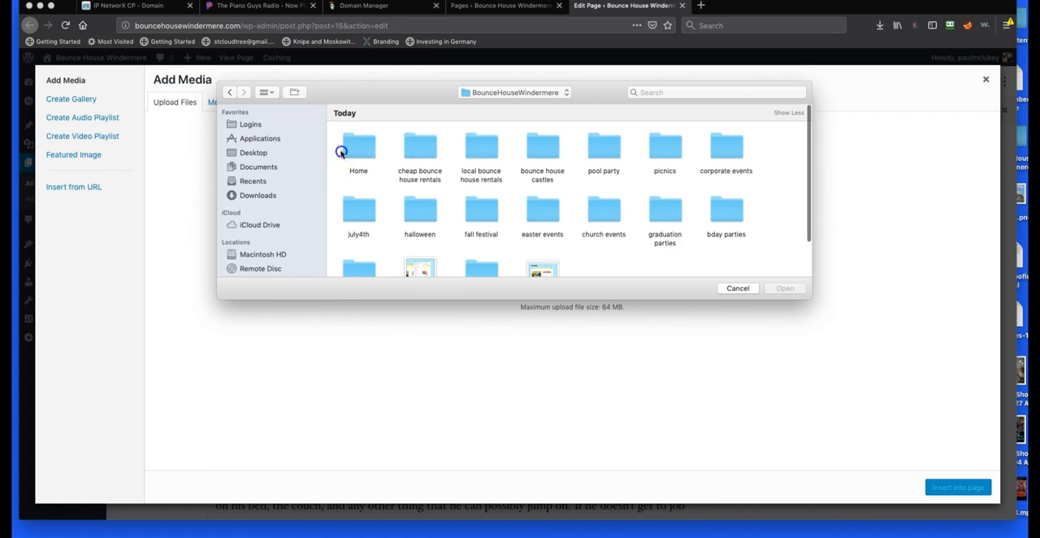
{"action": "left_click", "coordinate": [355, 152]}
{"action": "double_click", "coordinate": [355, 152]}
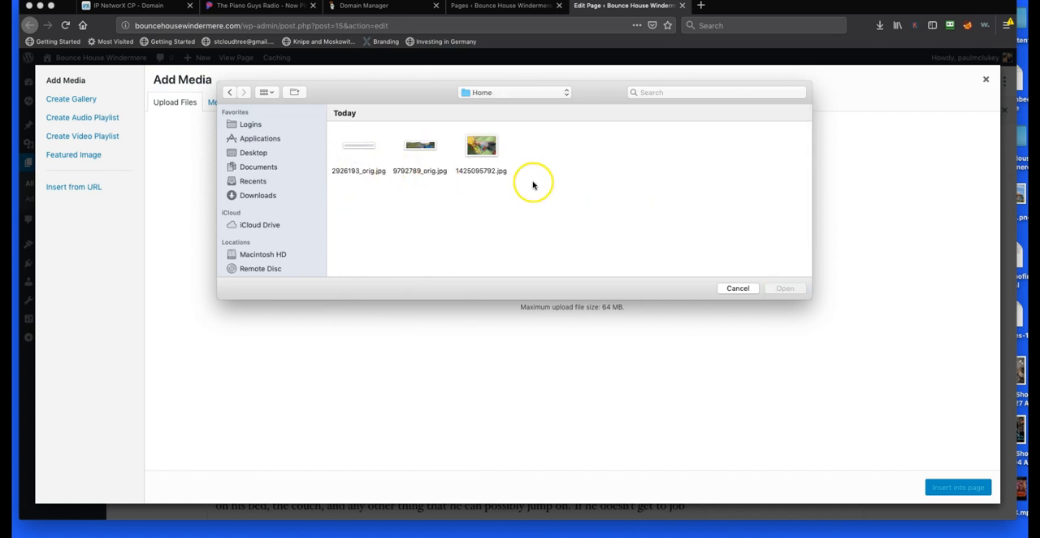
{"action": "left_click_drag", "start_coordinate": [523, 171], "coordinate": [415, 163]}
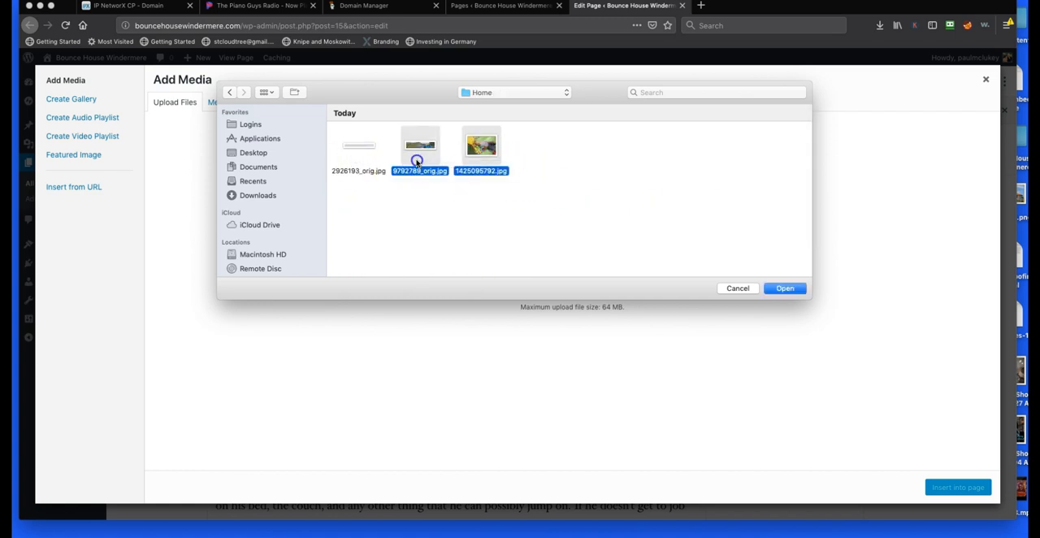
{"action": "left_click", "coordinate": [513, 198]}
{"action": "left_click", "coordinate": [497, 158]}
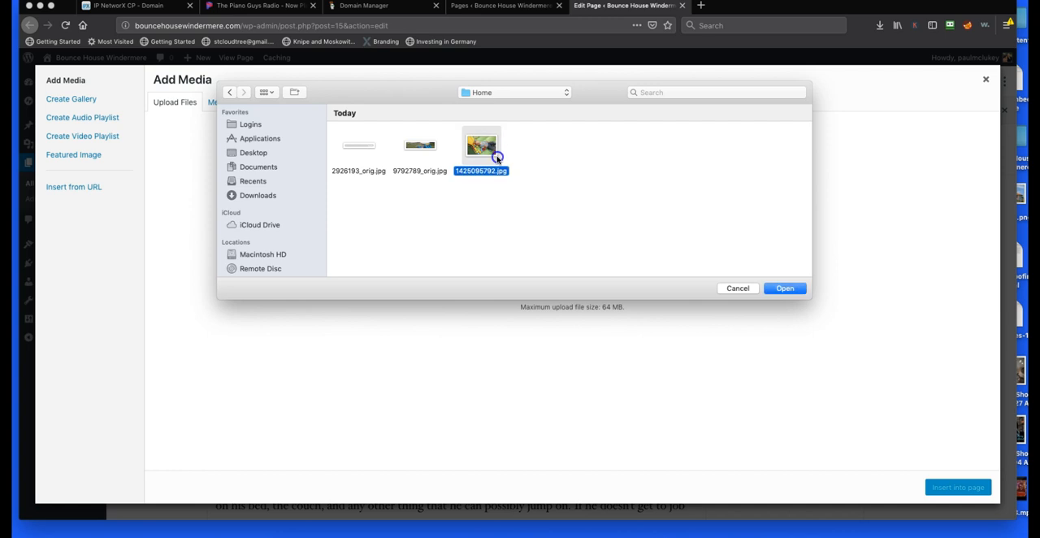
{"action": "left_click", "coordinate": [783, 290]}
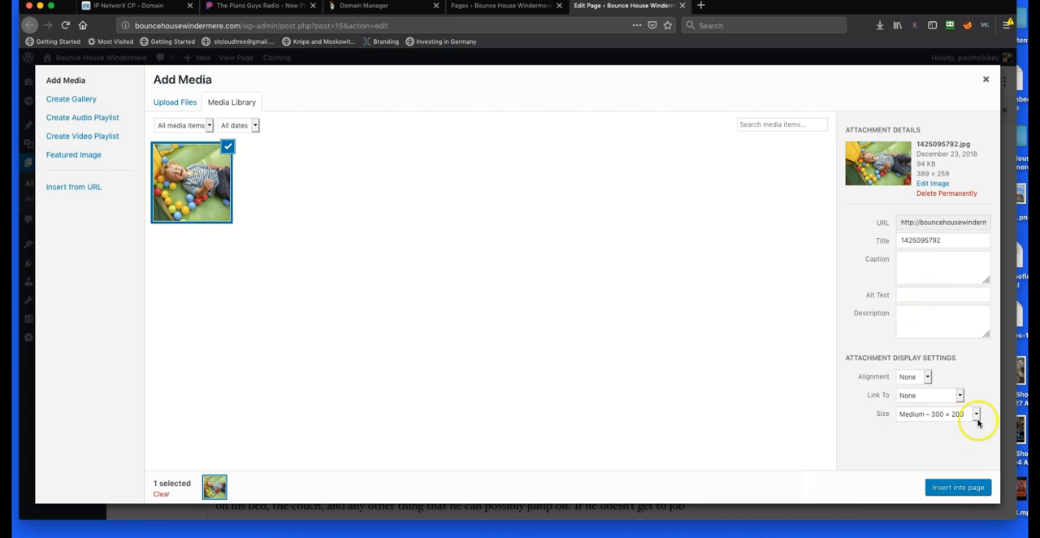
Insert the uploaded image at full size (389 × 259) above the opening paragraph and update the page
{"action": "left_click", "coordinate": [976, 419]}
{"action": "left_click", "coordinate": [961, 422]}
{"action": "left_click", "coordinate": [962, 487]}
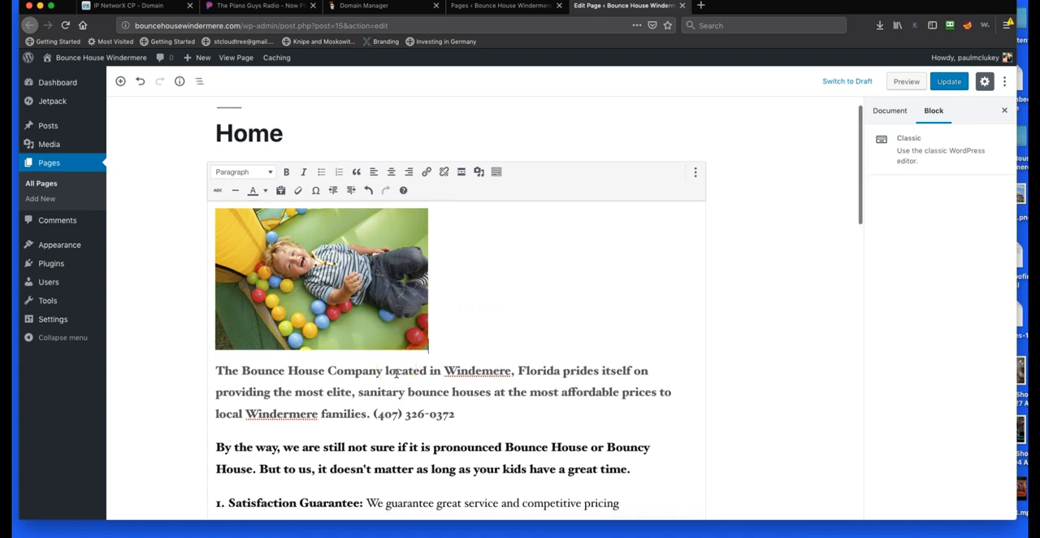
{"action": "left_click", "coordinate": [949, 82]}
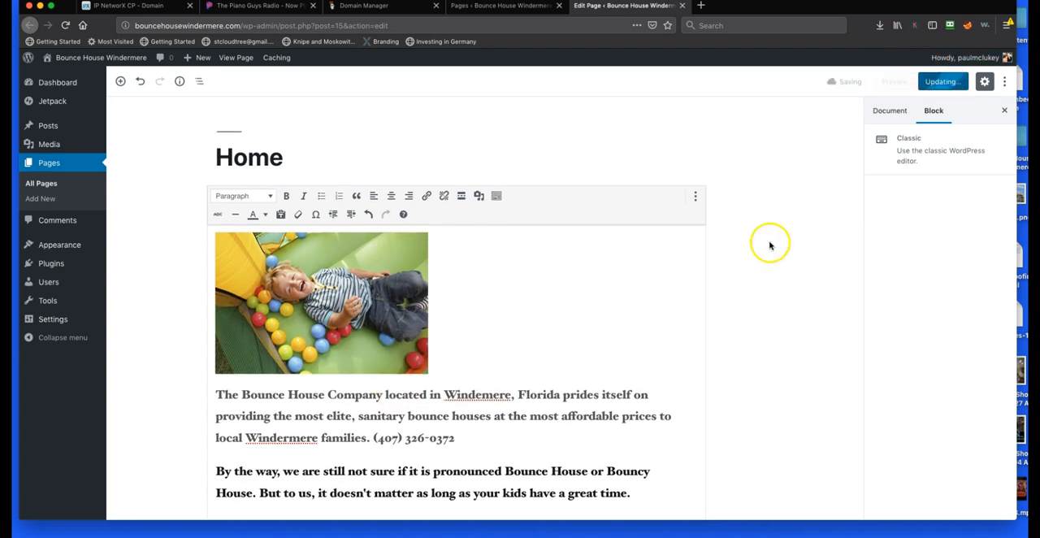
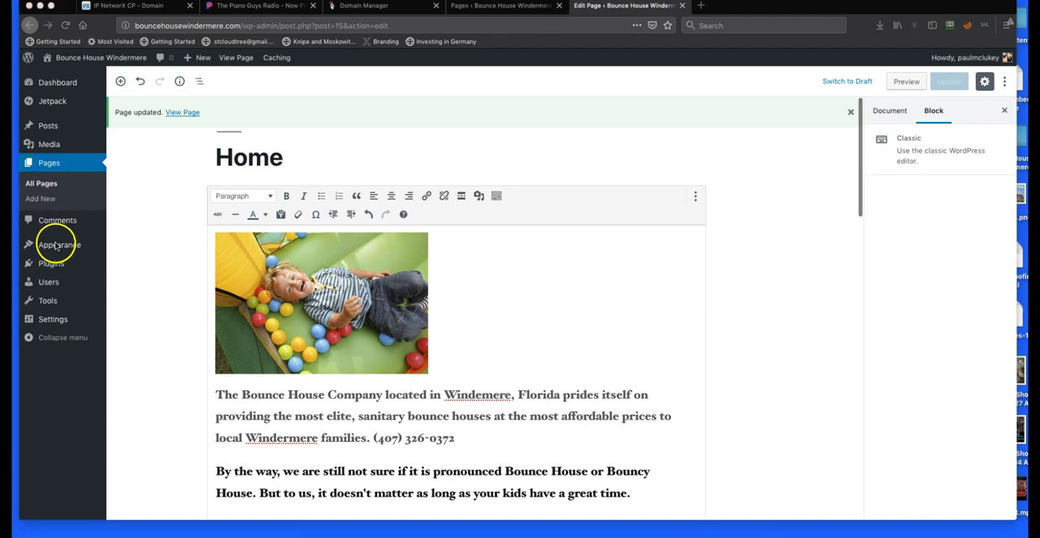
Search the plugin directory for "add any extension to pages", then install and activate the Add Any Extension to Pages plugin
{"action": "left_click", "coordinate": [49, 264]}
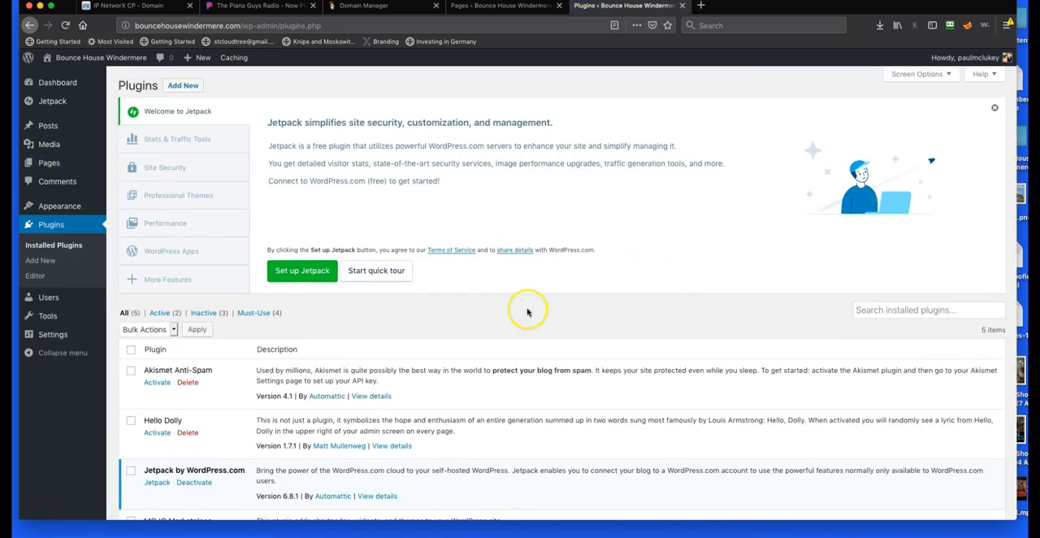
{"action": "left_click", "coordinate": [180, 86]}
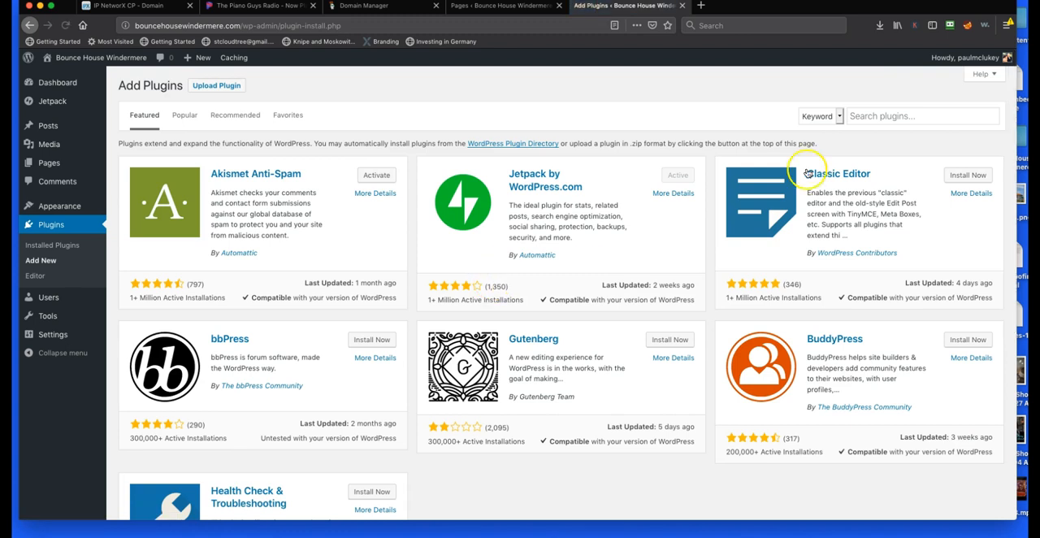
{"action": "left_click", "coordinate": [888, 116]}
{"action": "type", "text": "add "}
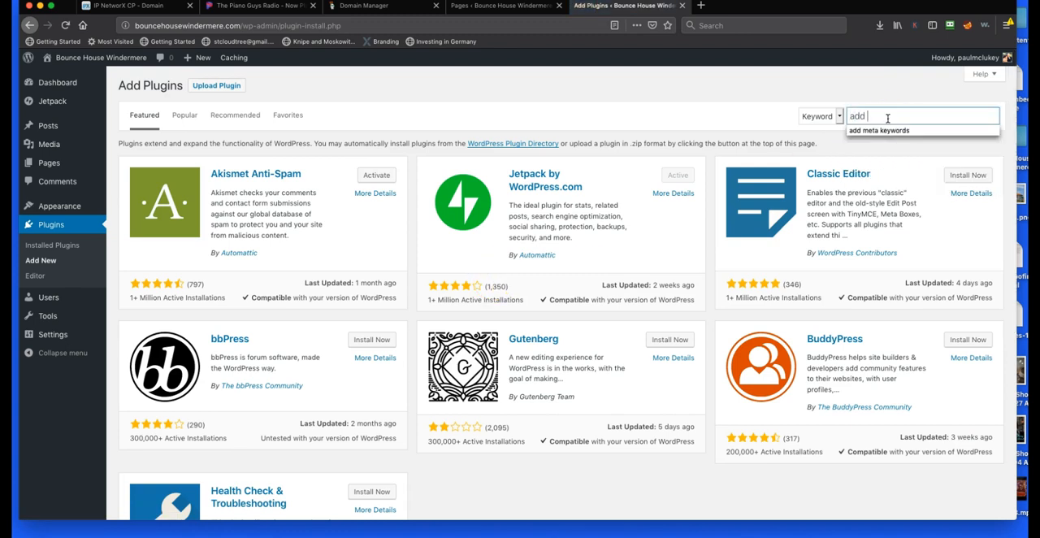
{"action": "type", "text": "any extension"}
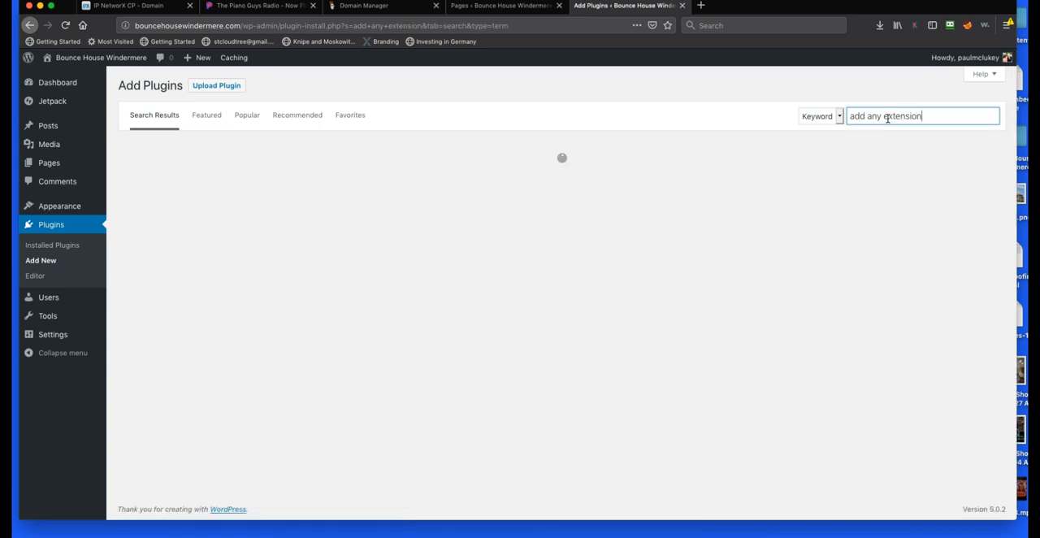
{"action": "type", "text": " to pages"}
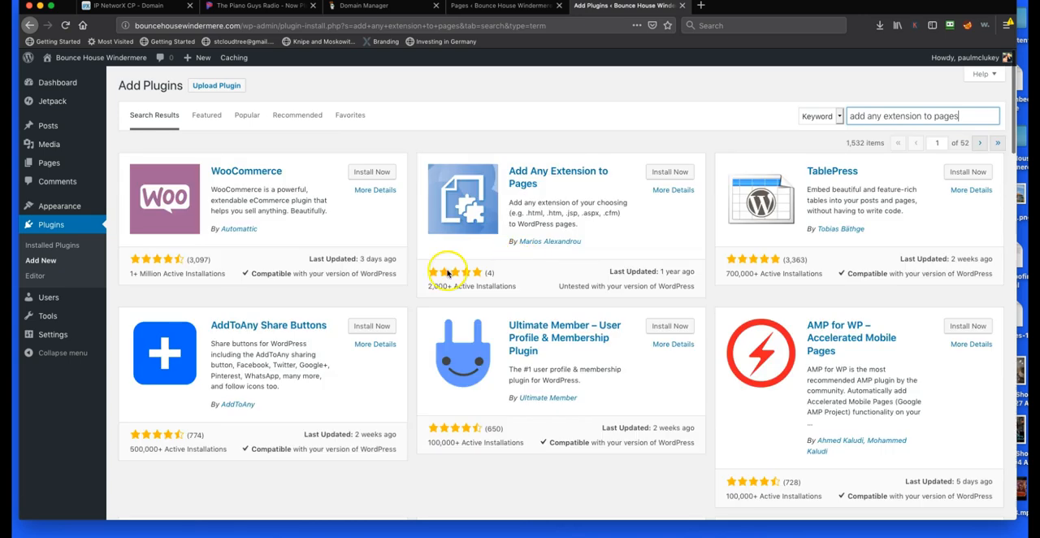
{"action": "left_click", "coordinate": [670, 174]}
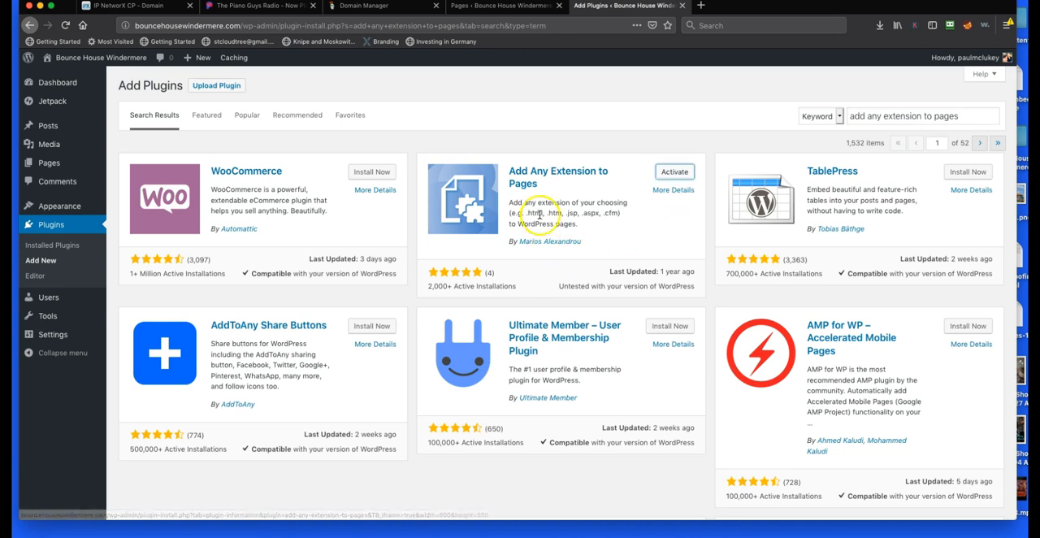
{"action": "left_click", "coordinate": [673, 174]}
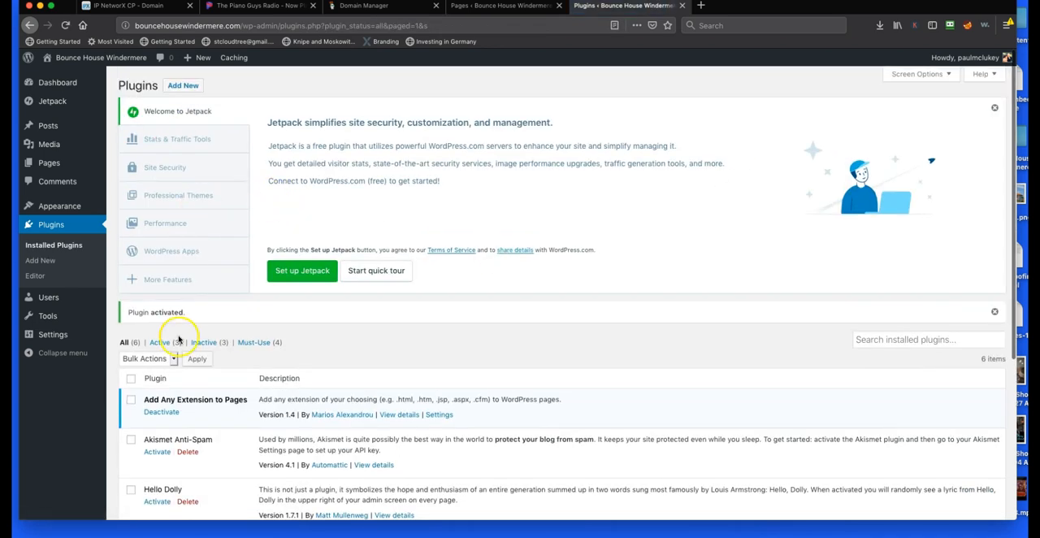
In the Add Any Extension to Pages plugin settings, set the page extension to .html and save
{"action": "scroll", "coordinate": [163, 260], "scroll_direction": "down", "scroll_amount": 5}
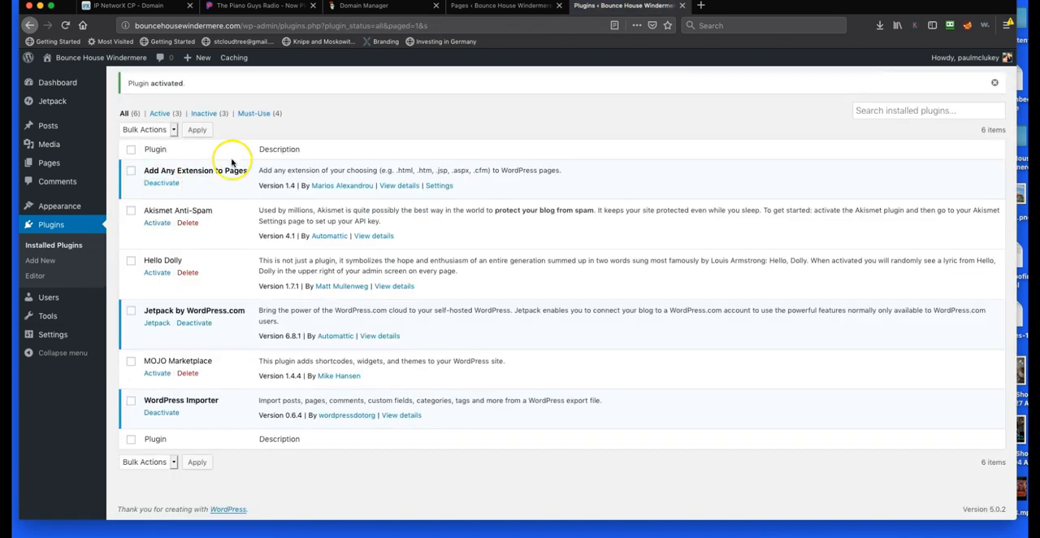
{"action": "left_click", "coordinate": [439, 186]}
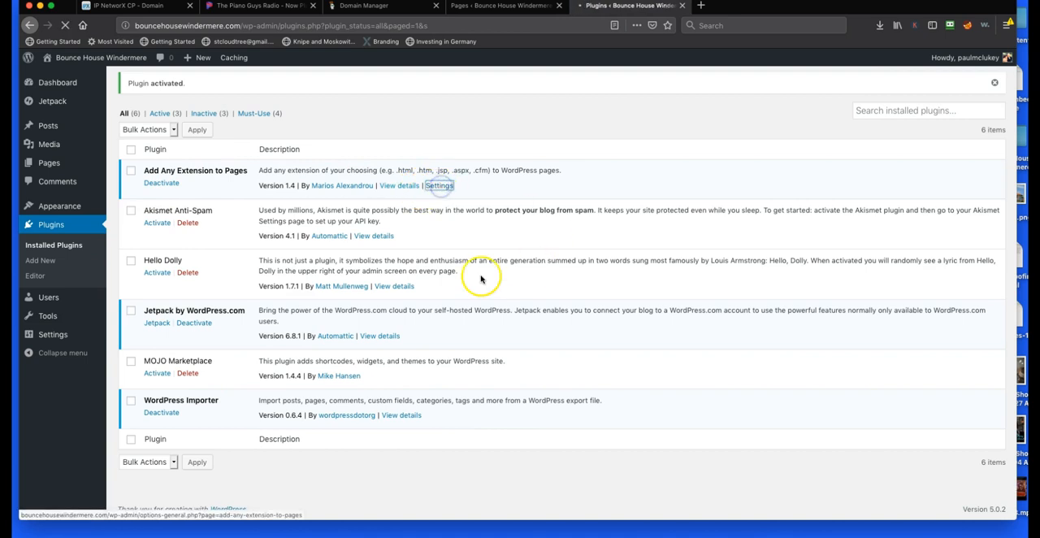
{"action": "type", "text": ".html"}
{"action": "left_click", "coordinate": [151, 195]}
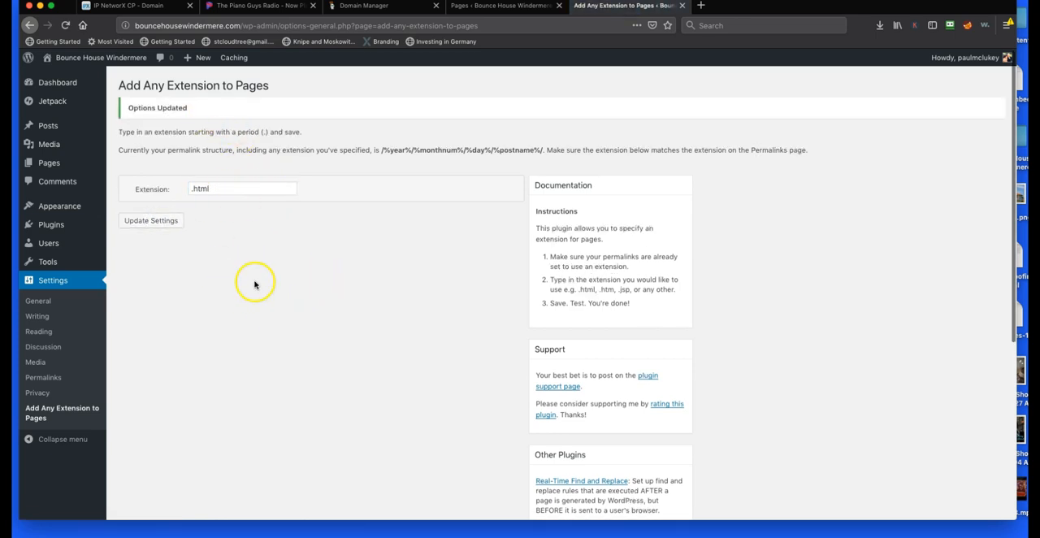
Open the Home front page for editing and check its permalink
{"action": "left_click", "coordinate": [50, 165]}
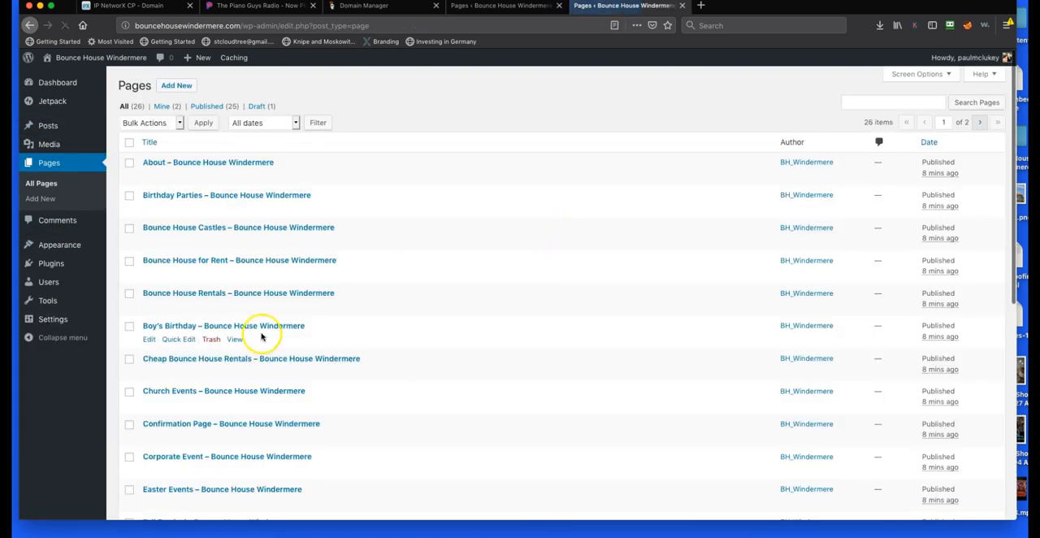
{"action": "scroll", "coordinate": [272, 325], "scroll_direction": "down", "scroll_amount": 3}
{"action": "scroll", "coordinate": [220, 390], "scroll_direction": "down", "scroll_amount": 3}
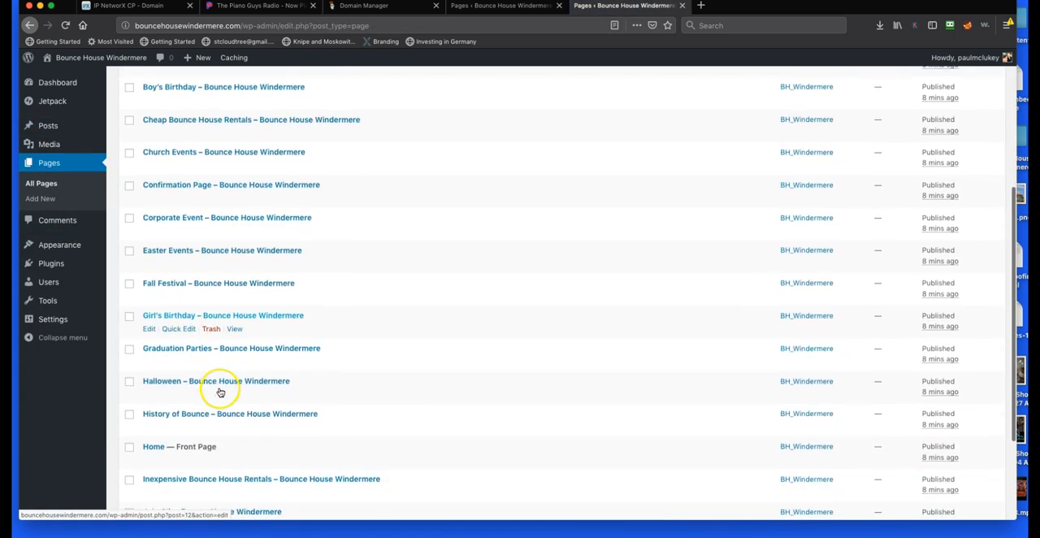
{"action": "left_click", "coordinate": [155, 428]}
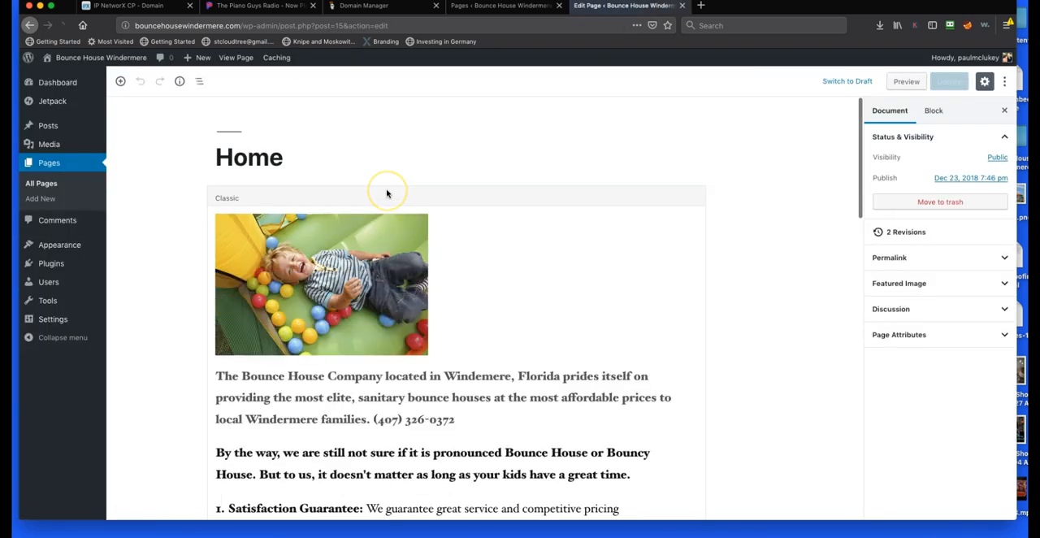
{"action": "left_click", "coordinate": [919, 259]}
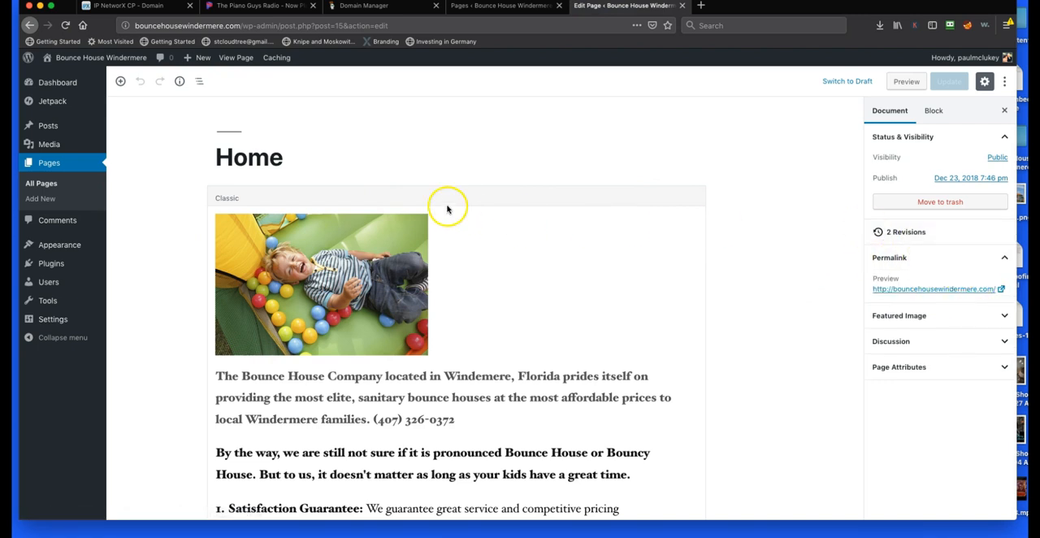
Open the About page for editing and select the "-bounce-house-windermere" part of its permalink URL
{"action": "left_click", "coordinate": [50, 169]}
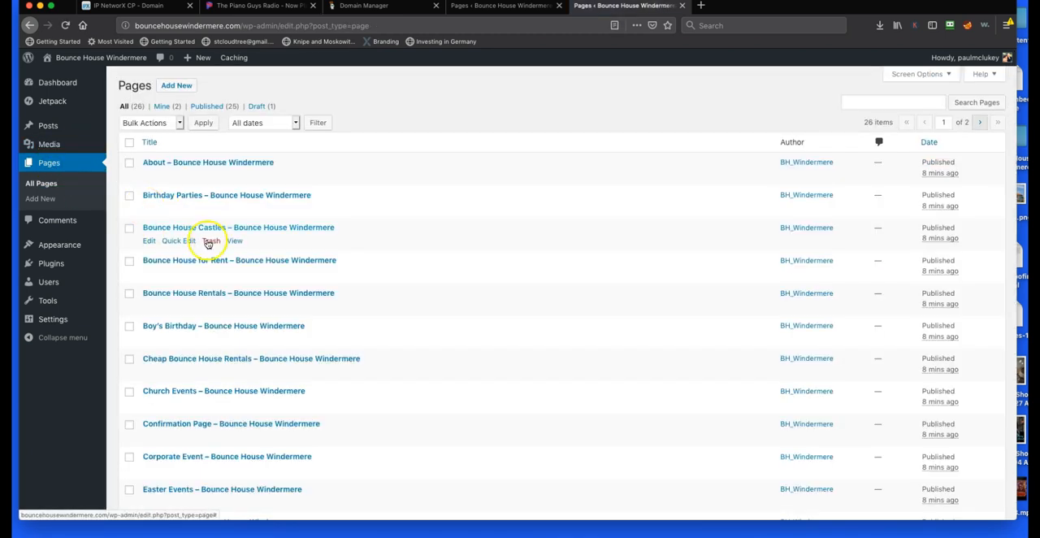
{"action": "scroll", "coordinate": [200, 260], "scroll_direction": "down", "scroll_amount": 1}
{"action": "scroll", "coordinate": [201, 260], "scroll_direction": "down", "scroll_amount": 1}
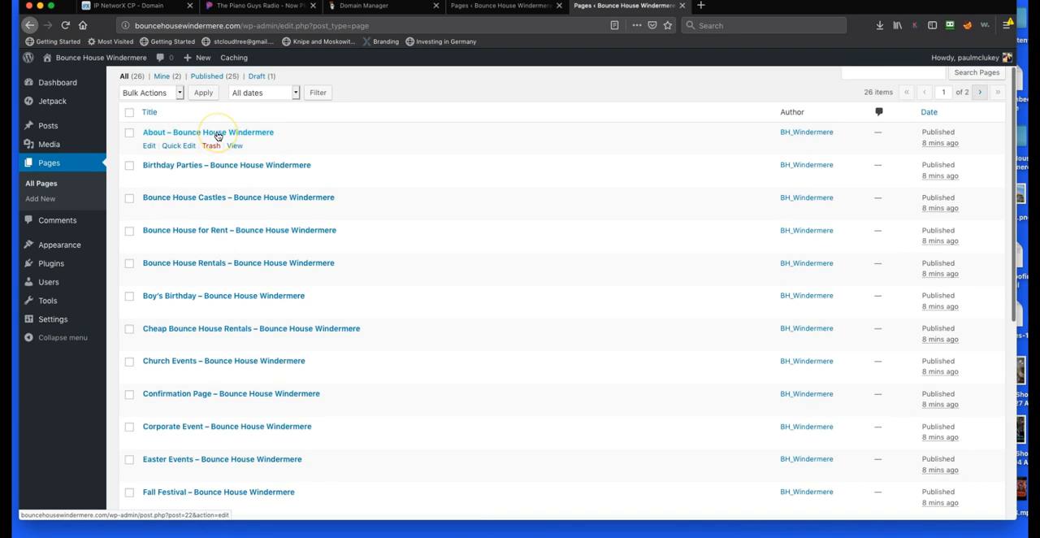
{"action": "left_click", "coordinate": [217, 135]}
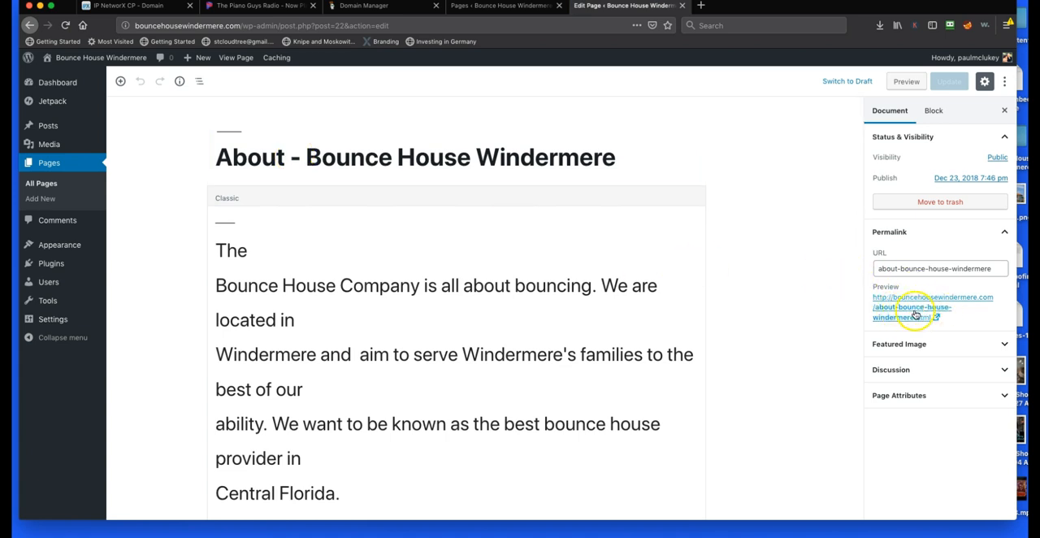
{"action": "left_click_drag", "start_coordinate": [898, 269], "coordinate": [1006, 268]}
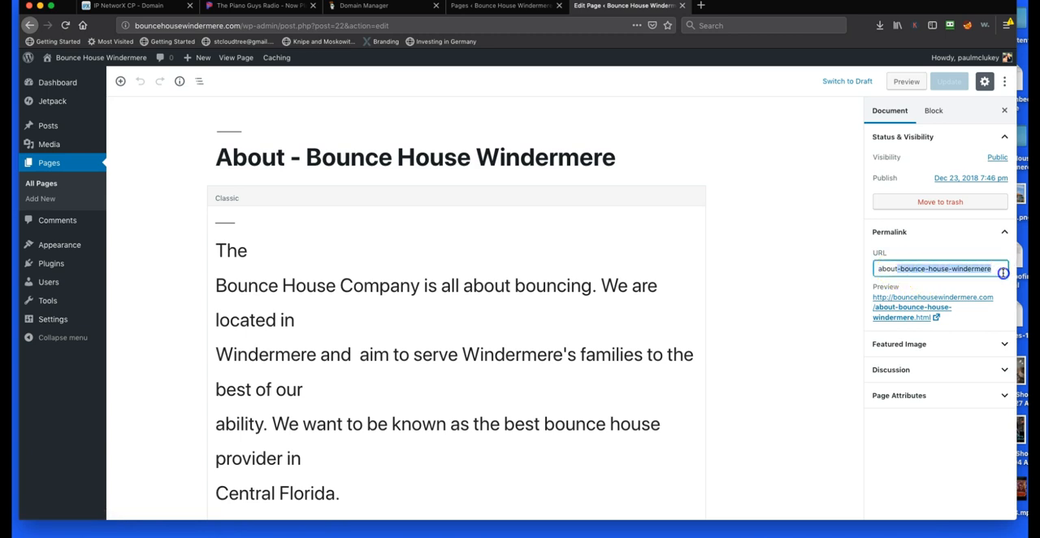
{"action": "left_click", "coordinate": [700, 5]}
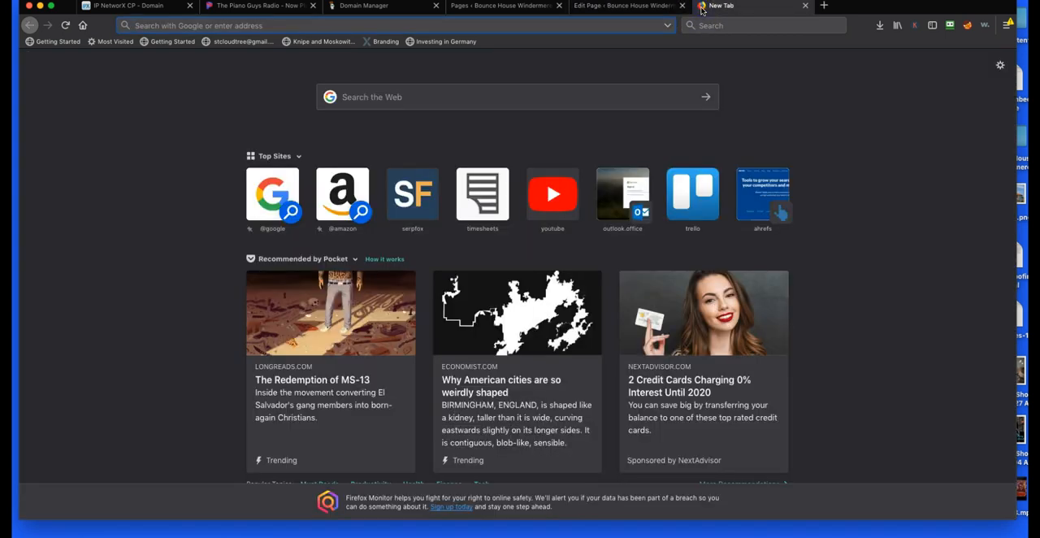
{"action": "type", "text": "goo"}
{"action": "key", "text": "Return"}
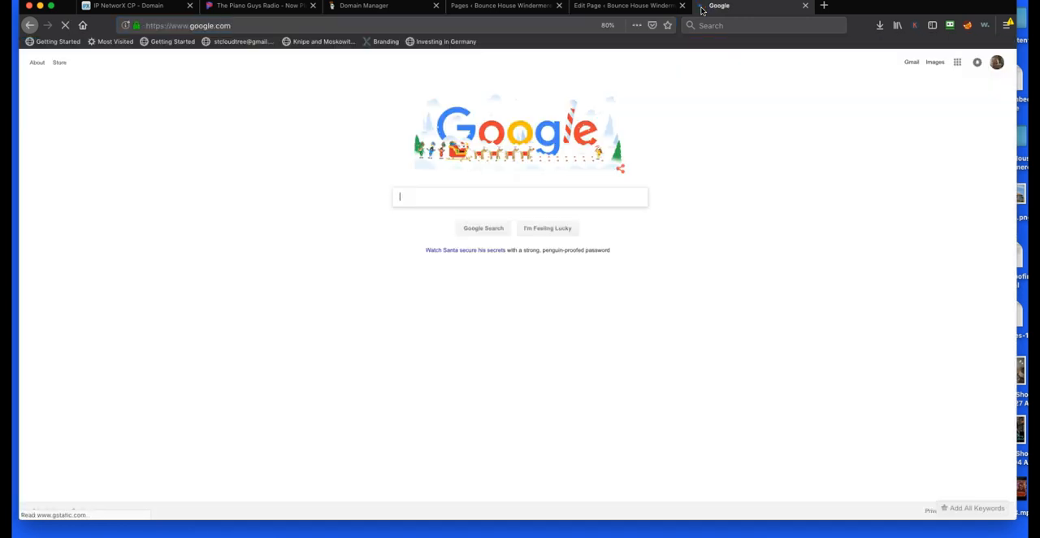
{"action": "type", "text": "site:"}
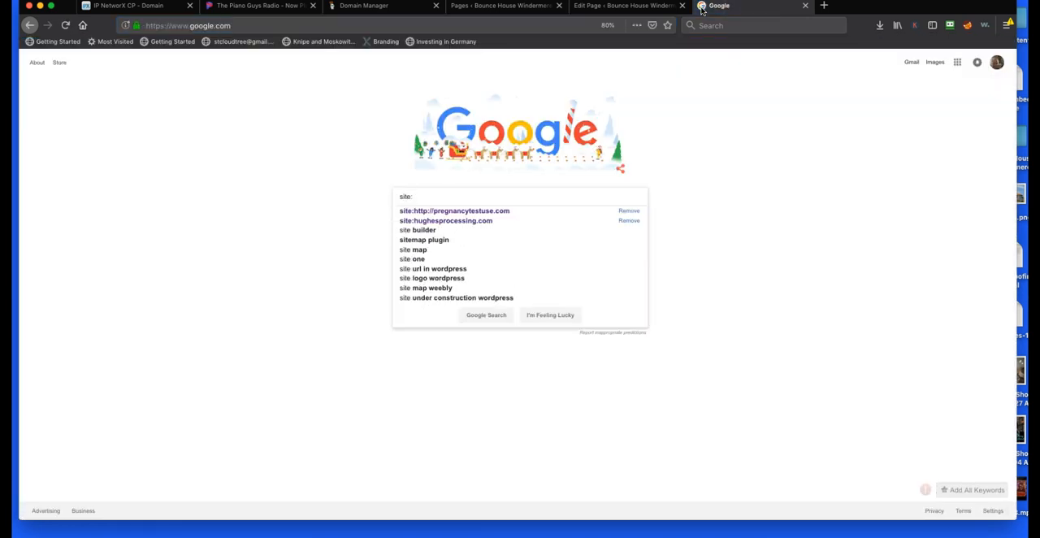
{"action": "type", "text": "www.bouncehousewindermere.com \"about"}
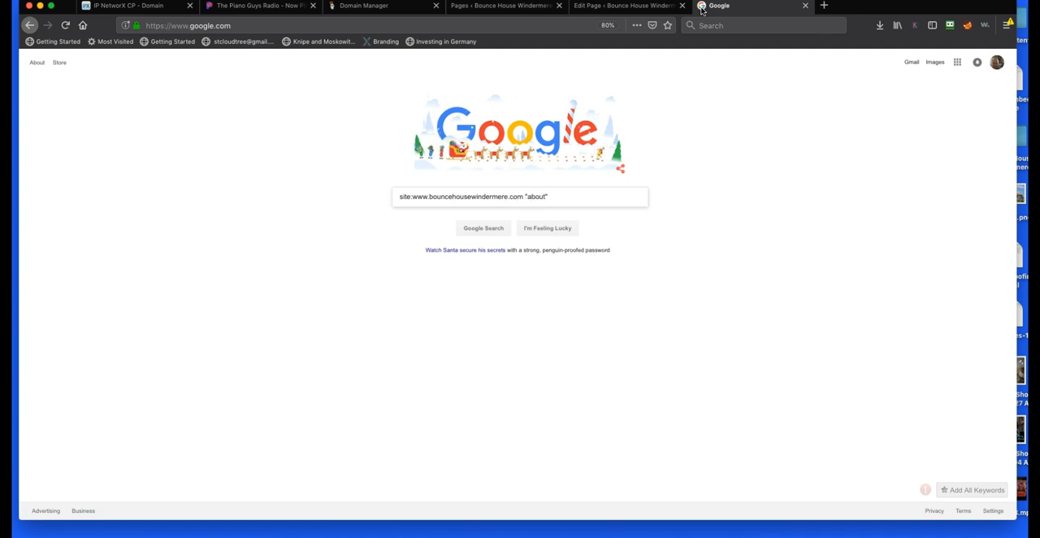
{"action": "key", "text": "Return"}
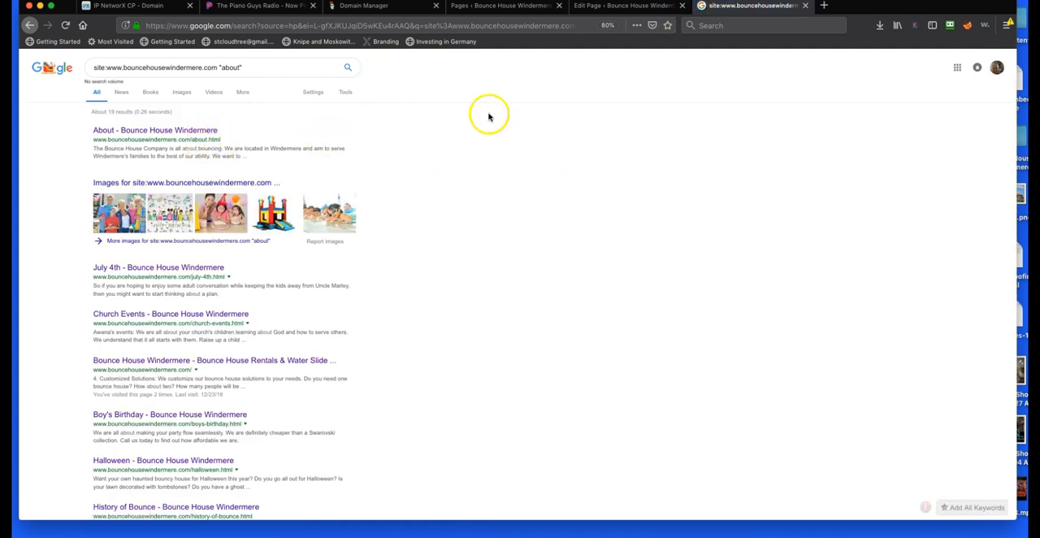
Return to the About page editor, shorten the permalink URL to "about" and update the page
{"action": "left_click", "coordinate": [605, 7]}
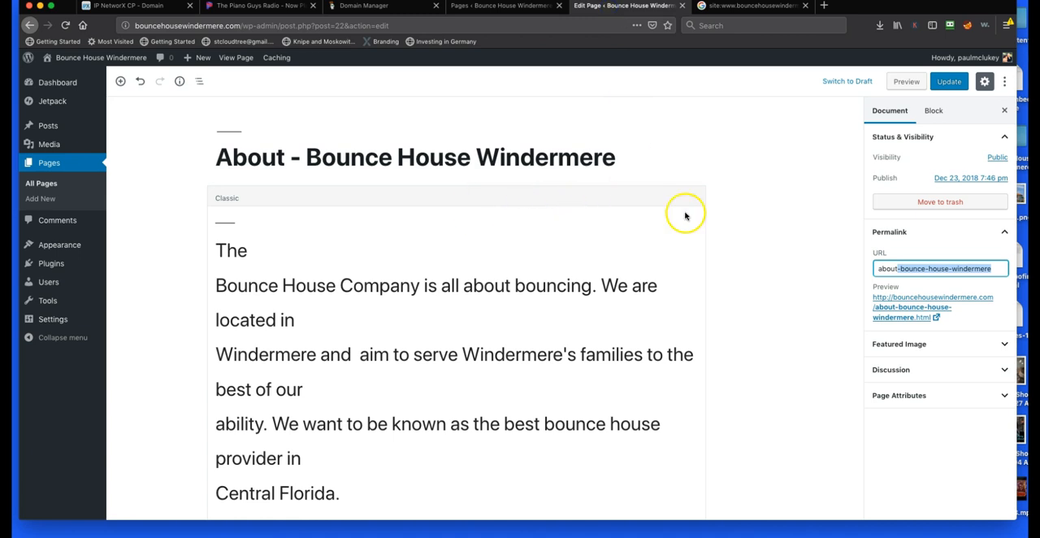
{"action": "key", "text": "BackSpace"}
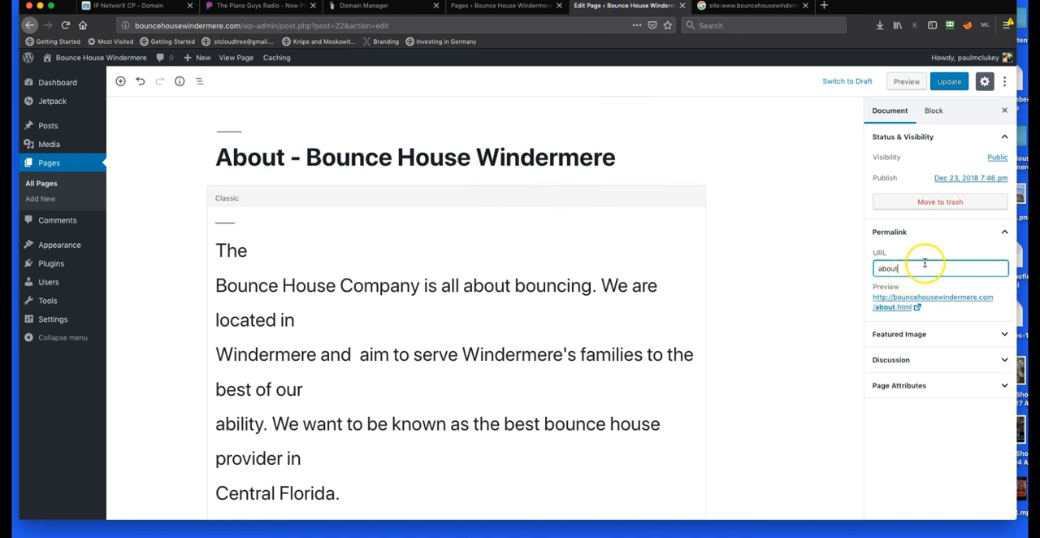
{"action": "left_click", "coordinate": [950, 85]}
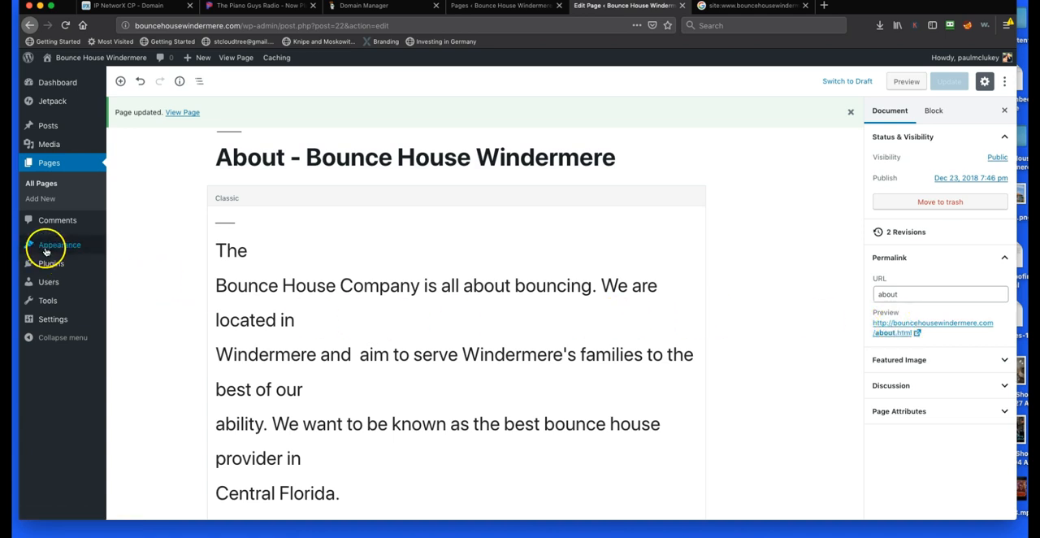
{"action": "mouse_move", "coordinate": [59, 246]}
{"action": "mouse_move", "coordinate": [54, 320]}
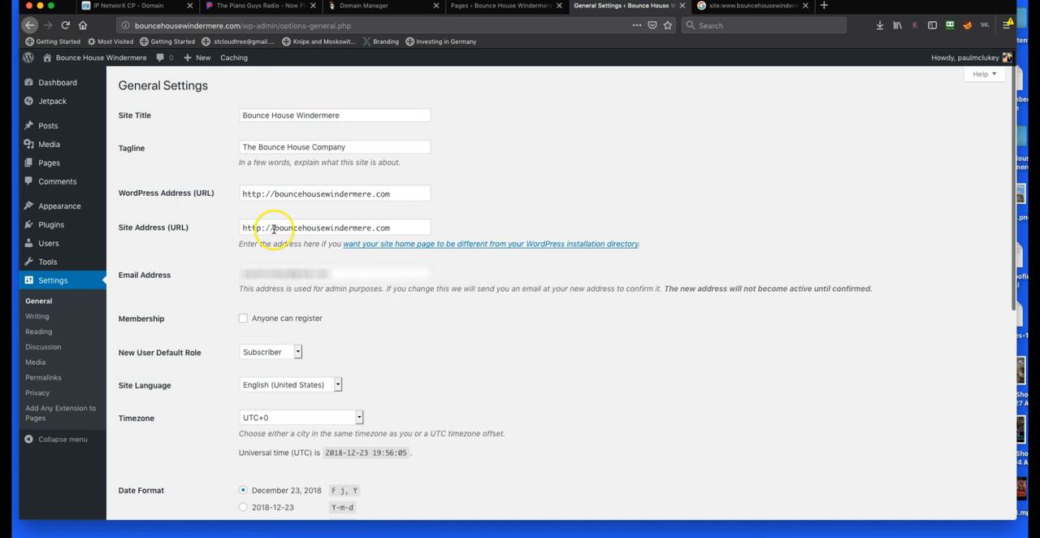
{"action": "left_click", "coordinate": [273, 229]}
{"action": "type", "text": "www.bouncehousewindermere.com"}
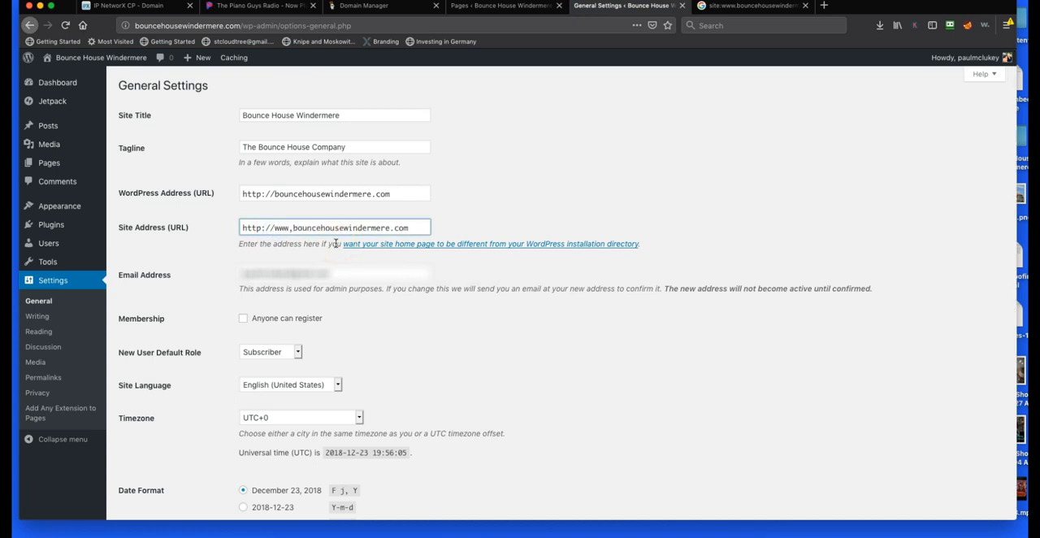
{"action": "key", "text": "BackSpace"}
{"action": "type", "text": "."}
{"action": "left_click", "coordinate": [274, 193]}
{"action": "type", "text": "www."}
{"action": "scroll", "coordinate": [163, 406], "scroll_direction": "down", "scroll_amount": 5}
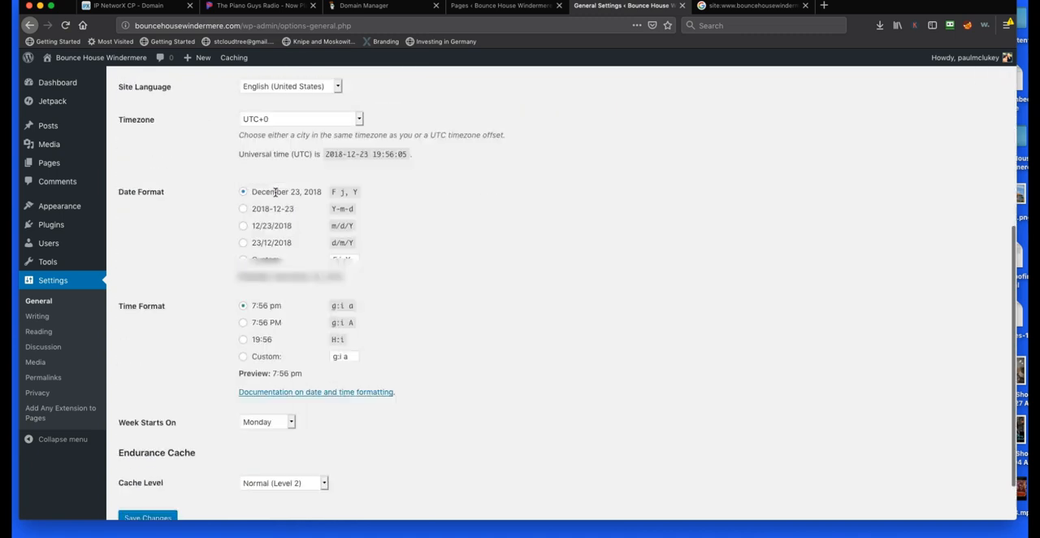
{"action": "left_click", "coordinate": [153, 464]}
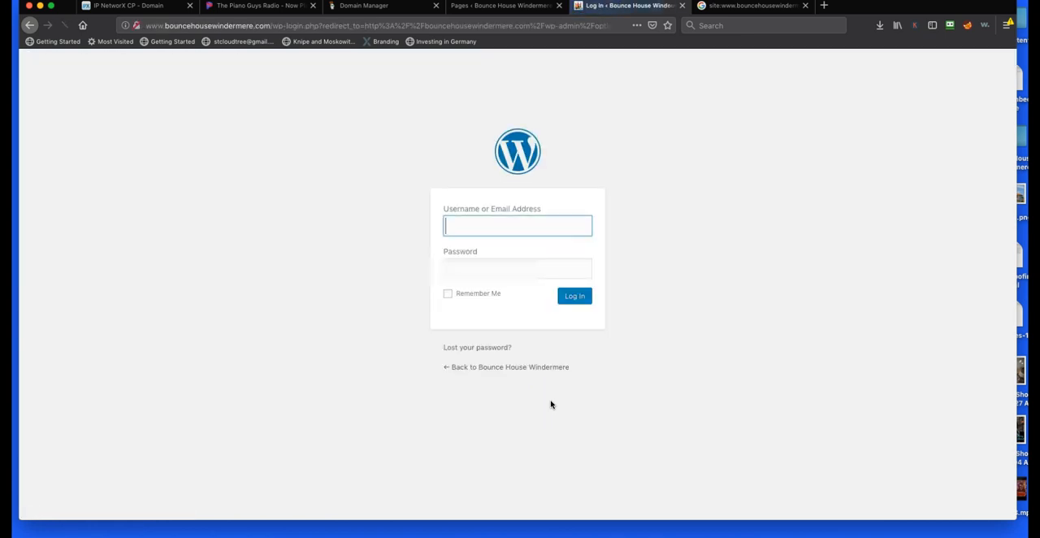
Close the WordPress login and Pages list tabs, then open justhost.com in a new browser tab
{"action": "left_click", "coordinate": [498, 222]}
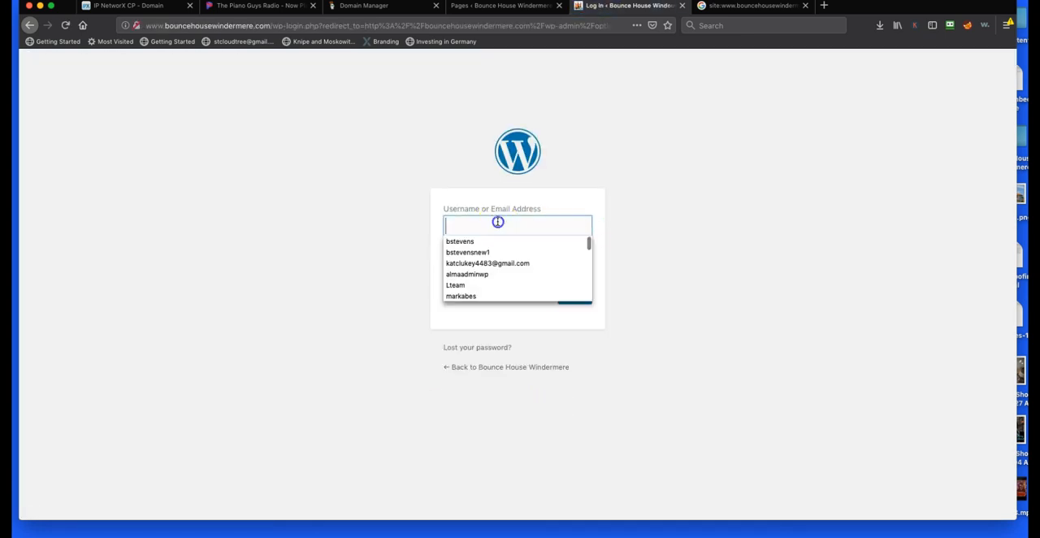
{"action": "left_click", "coordinate": [682, 6]}
{"action": "left_click", "coordinate": [558, 6]}
{"action": "left_click", "coordinate": [578, 8]}
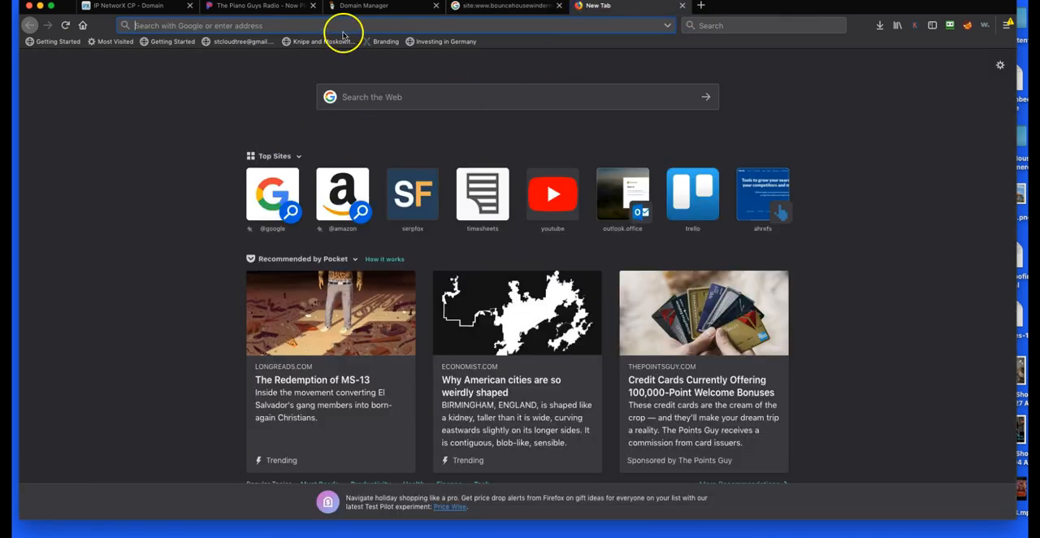
{"action": "type", "text": "just"}
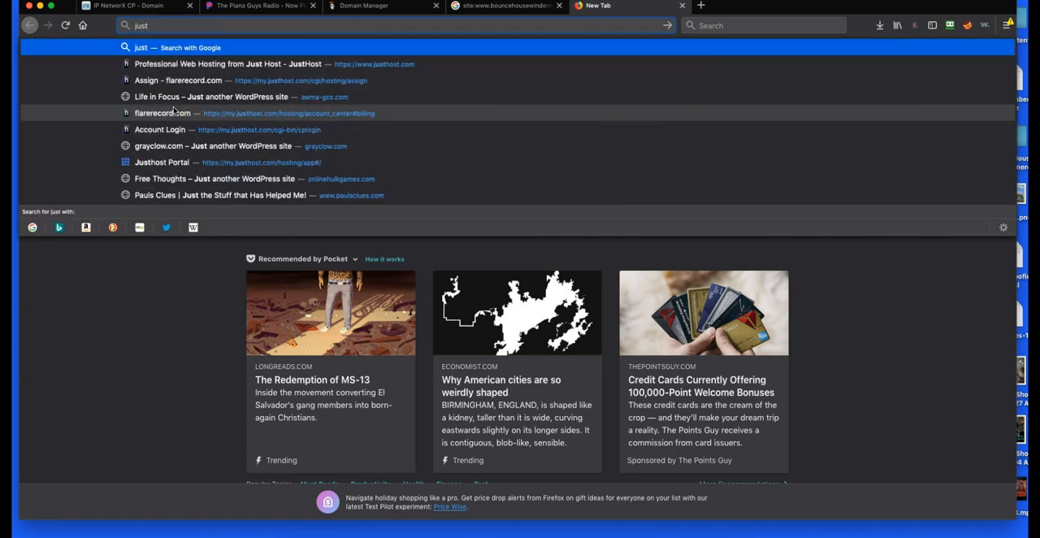
{"action": "type", "text": "host.com"}
{"action": "key", "text": "Return"}
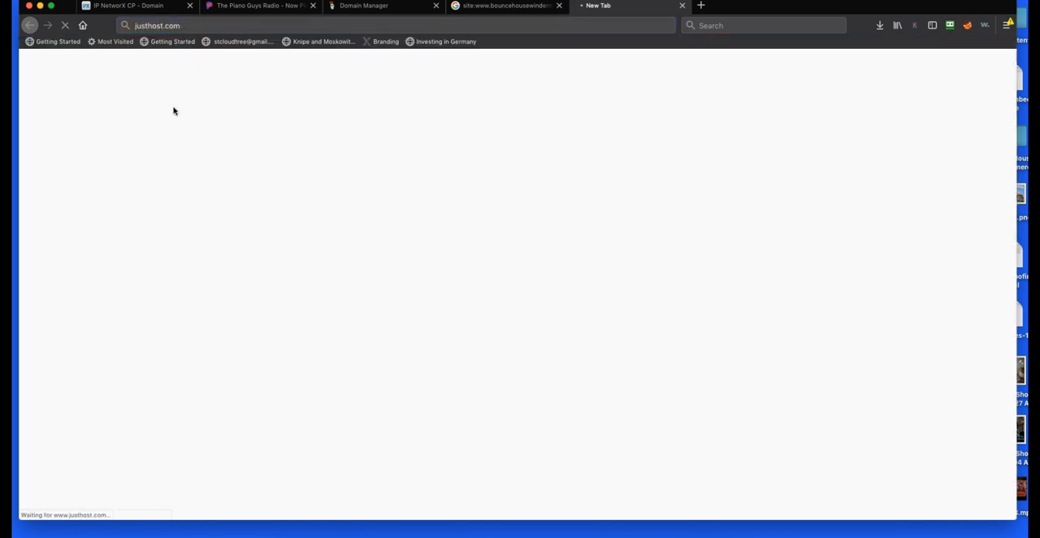